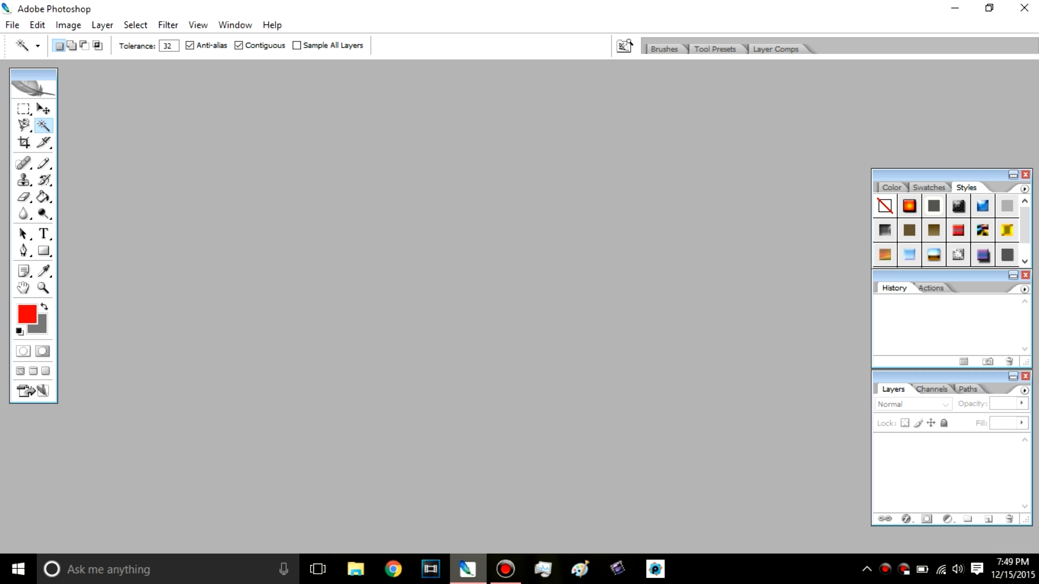
# Step: Set up a new document using the YouTube Thumbnail preset
pyautogui.click(12, 25)
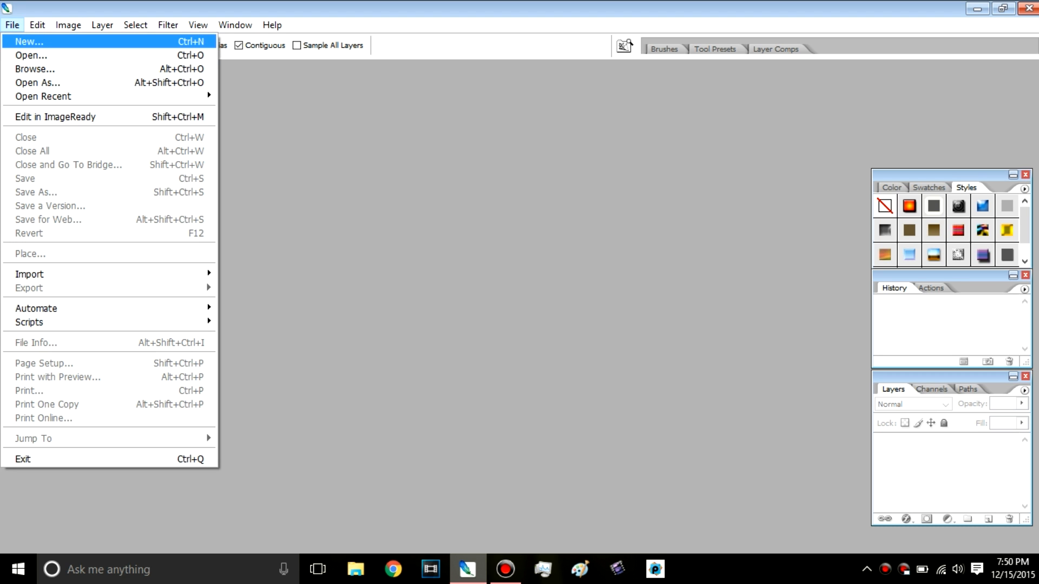
pyautogui.click(29, 42)
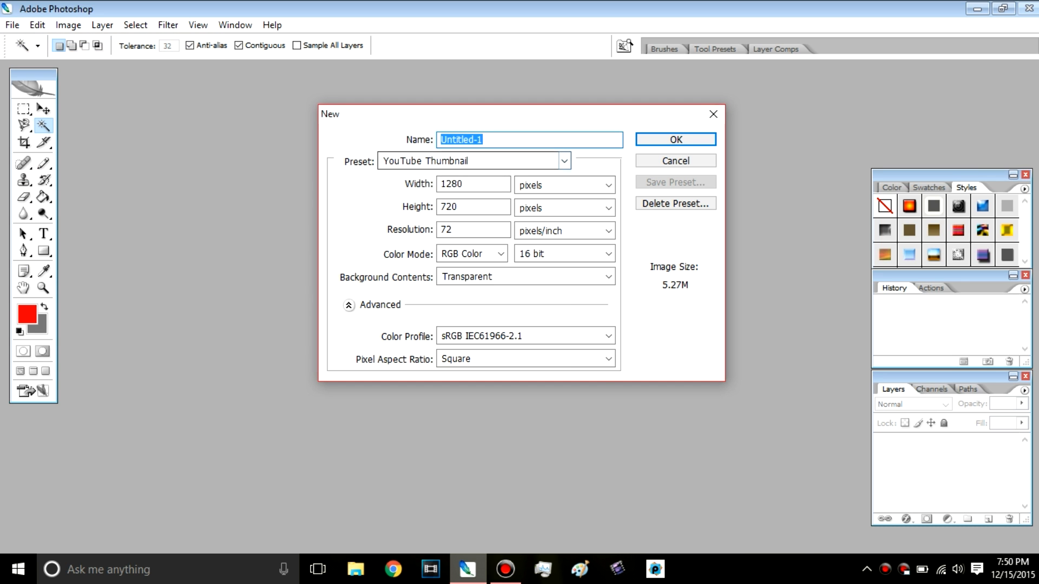
pyautogui.click(565, 161)
pyautogui.click(565, 160)
pyautogui.click(564, 160)
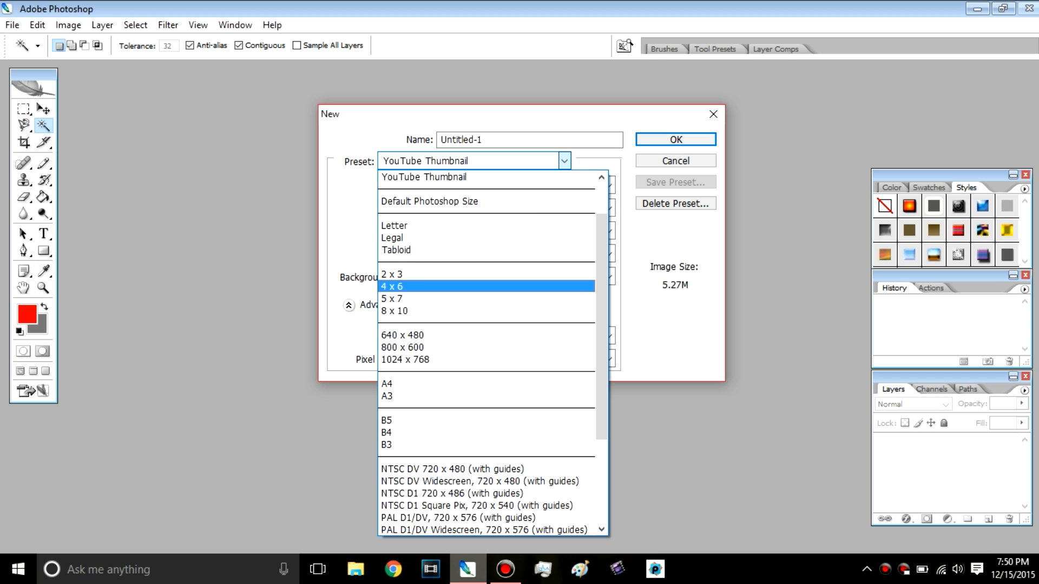
pyautogui.click(469, 201)
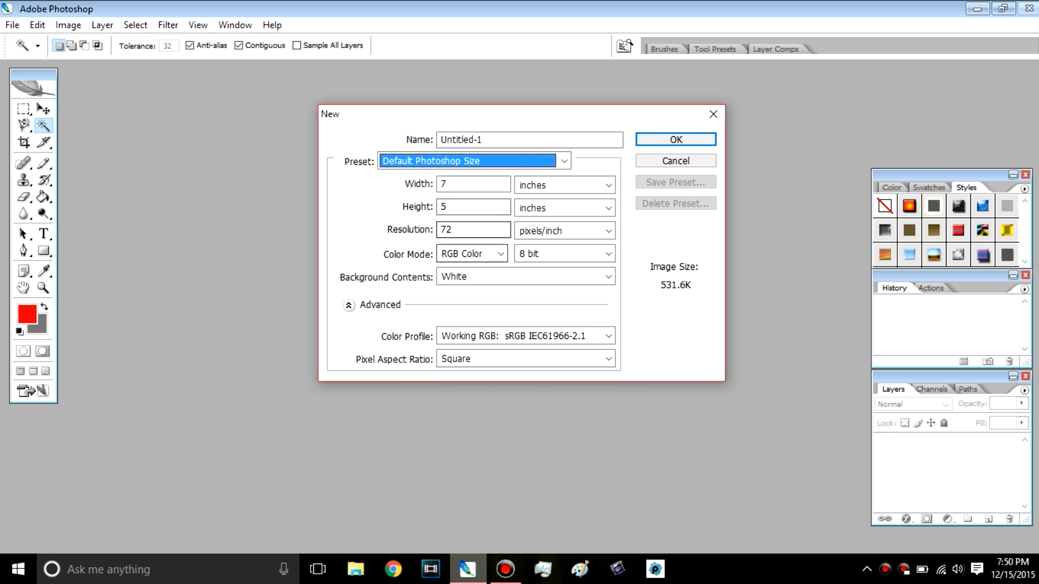
pyautogui.click(564, 161)
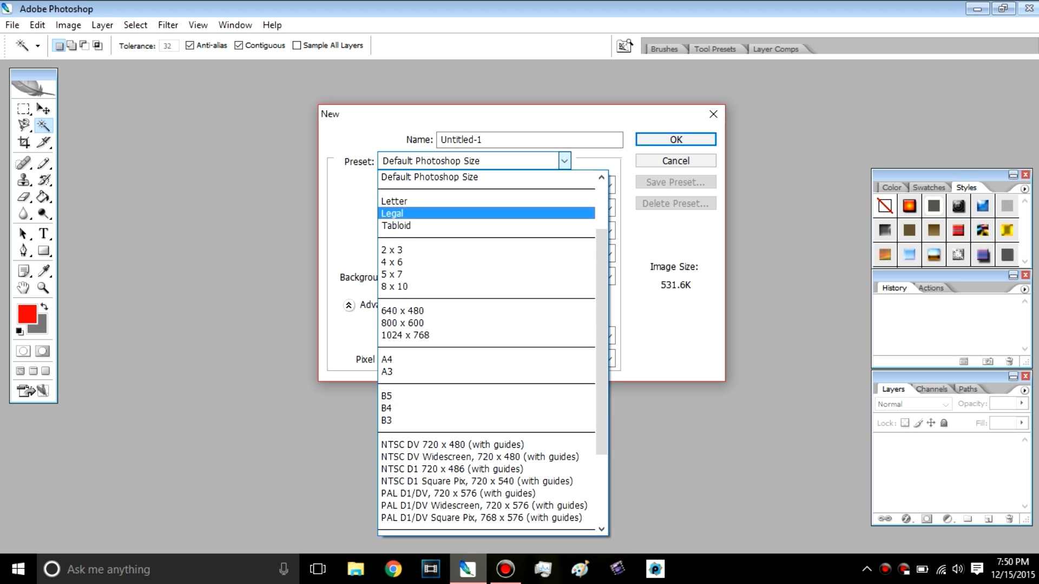
pyautogui.scroll(2, 487, 325)
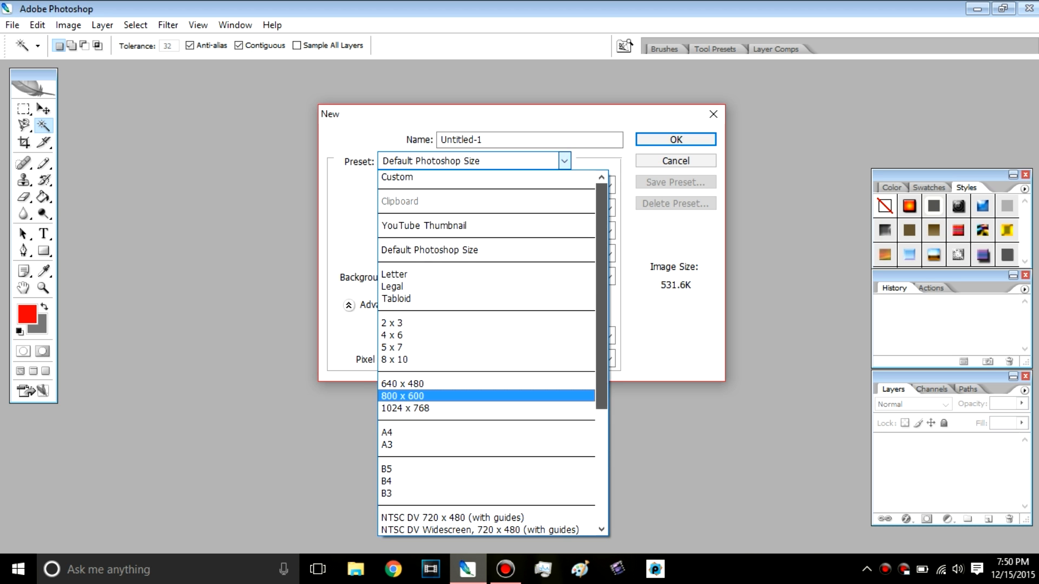
pyautogui.click(466, 226)
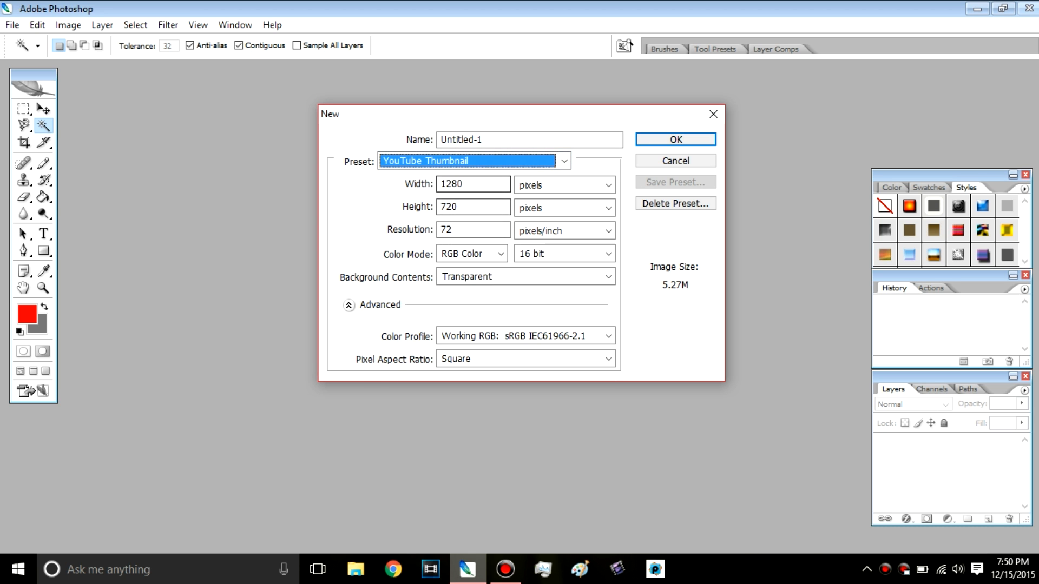
# Step: Create the document at 1280 × 720 pixels and 72 pixels/inch with transparent background contents
pyautogui.click(476, 184)
pyautogui.moveTo(465, 185); pyautogui.dragTo(439, 185)
pyautogui.press('Tab')
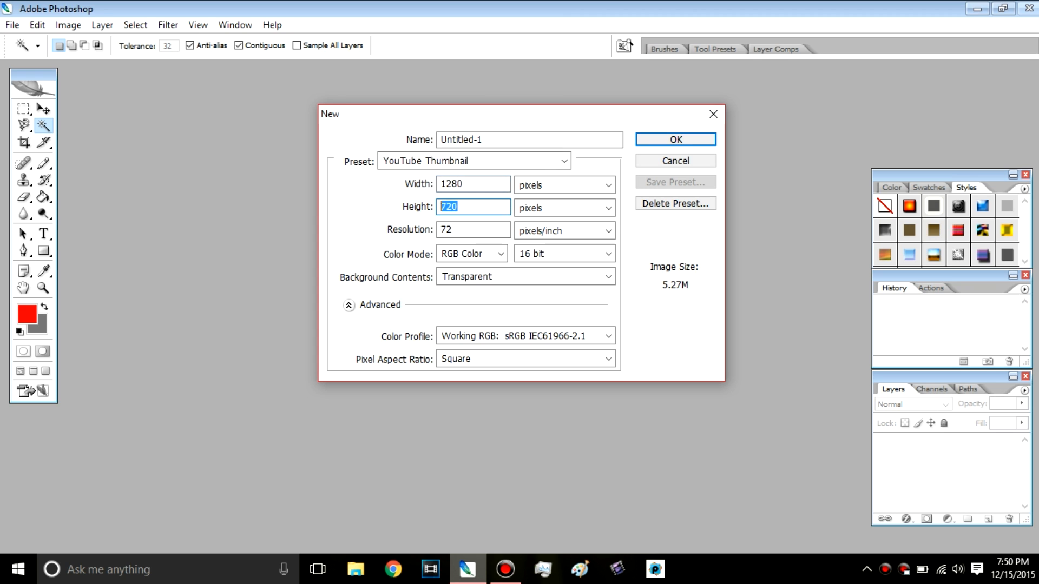
pyautogui.press('Tab')
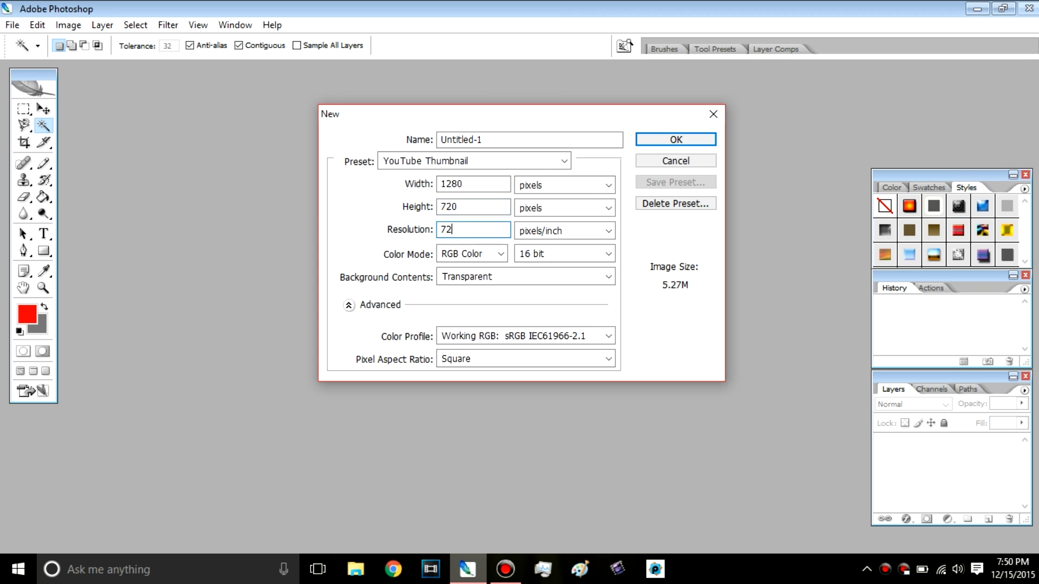
pyautogui.click(467, 230)
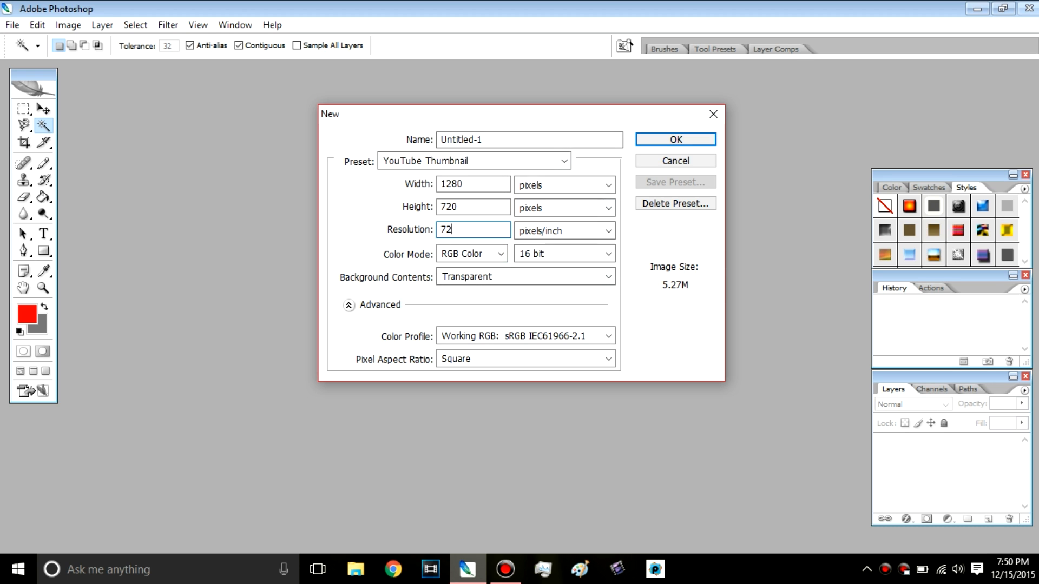
pyautogui.click(676, 139)
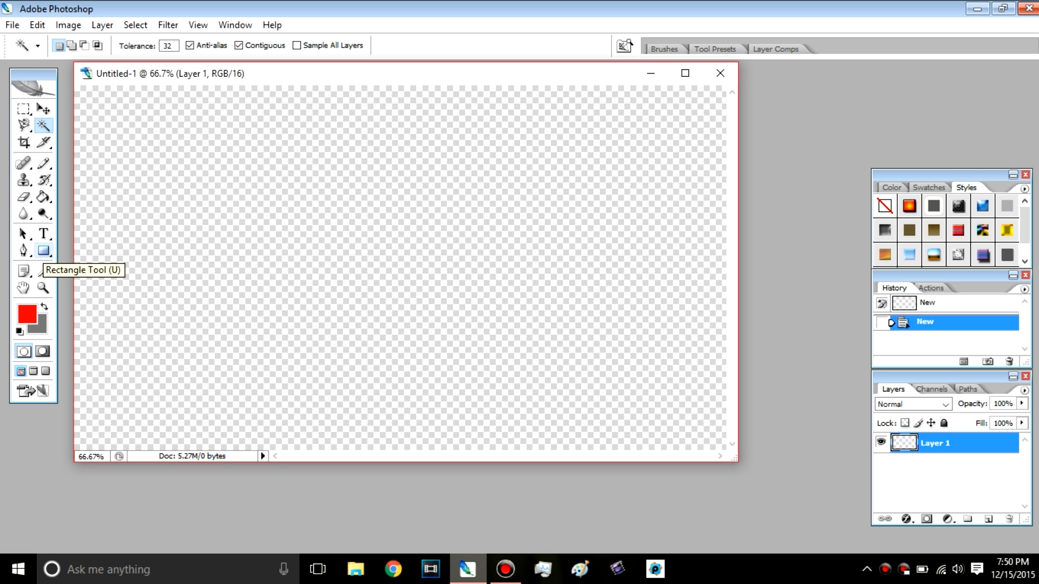
# Step: Draw a red rectangle over nearly the whole canvas with the Rectangle tool, leaving a narrow transparent margin on all sides
pyautogui.click(44, 251)
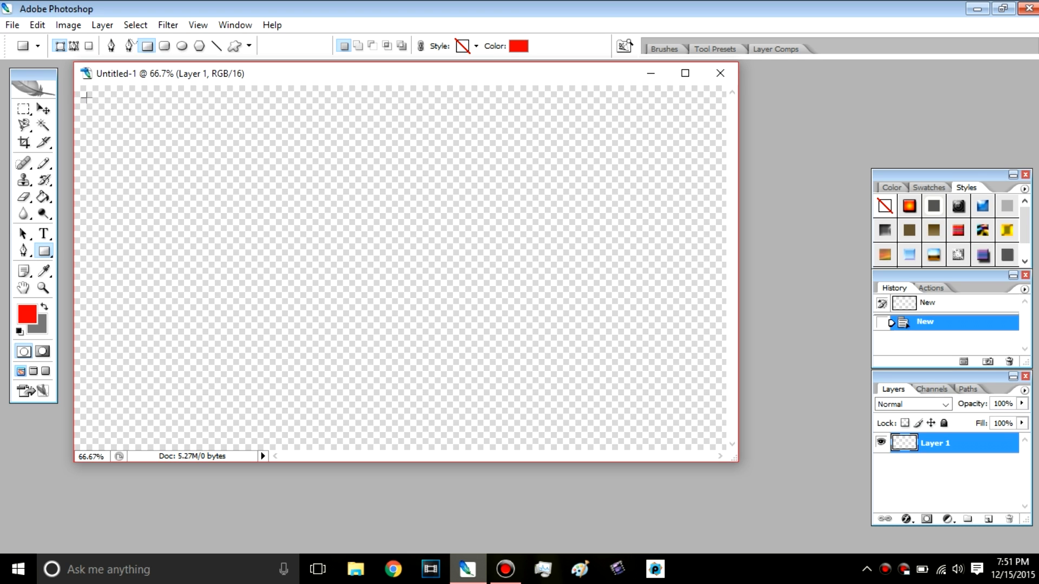
pyautogui.moveTo(86, 97); pyautogui.dragTo(715, 438)
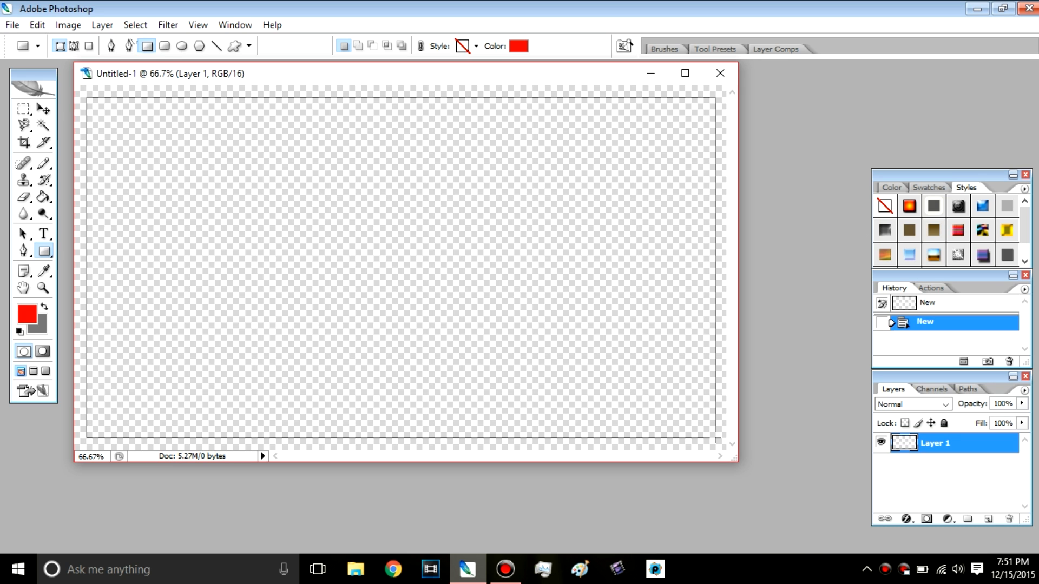
pyautogui.moveTo(715, 437); pyautogui.dragTo(715, 437)
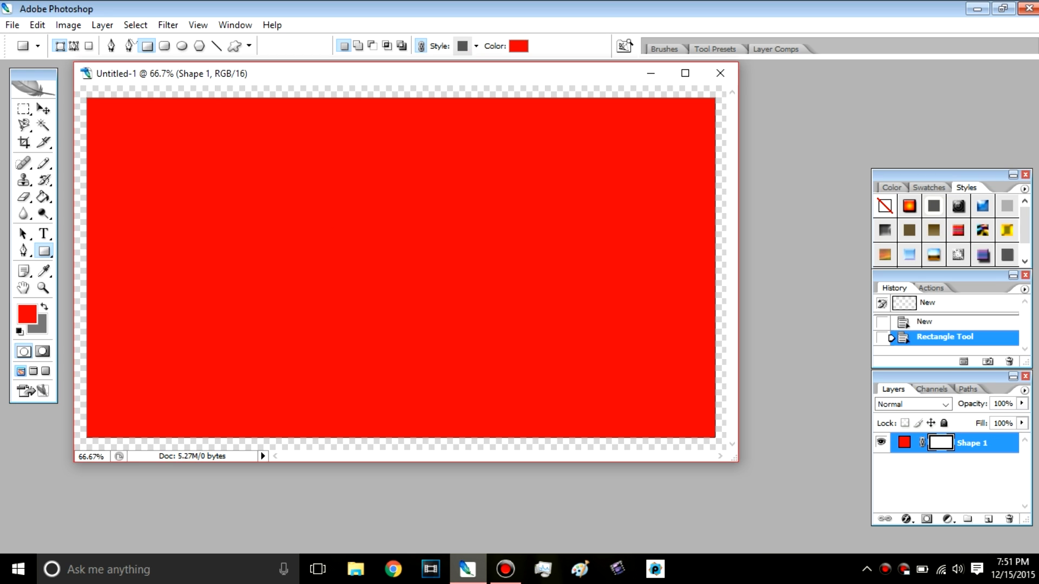
# Step: Use the Paint Bucket tool on the red rectangle and accept rasterizing its shape layer
pyautogui.click(44, 125)
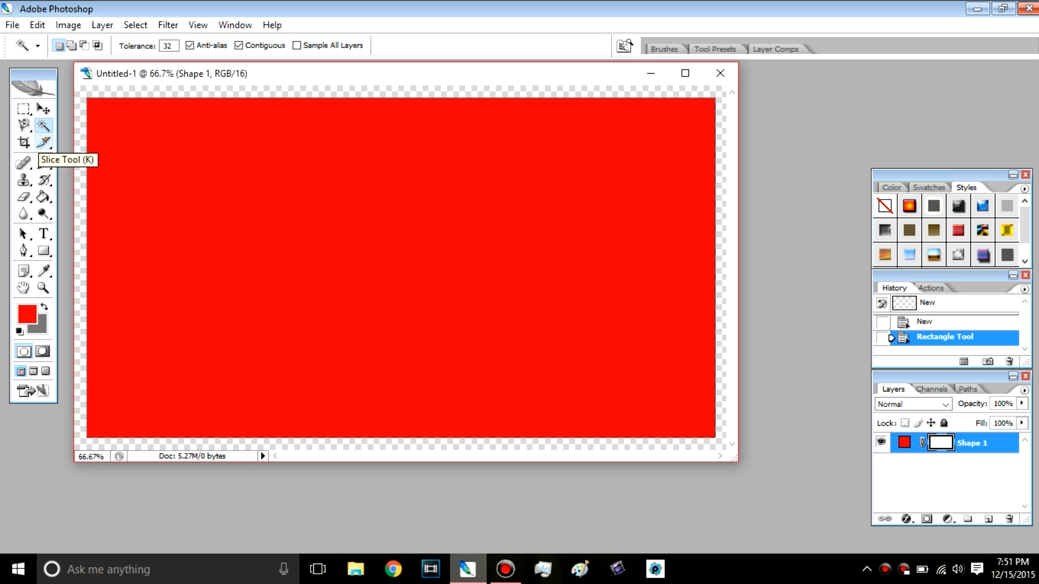
pyautogui.click(43, 198)
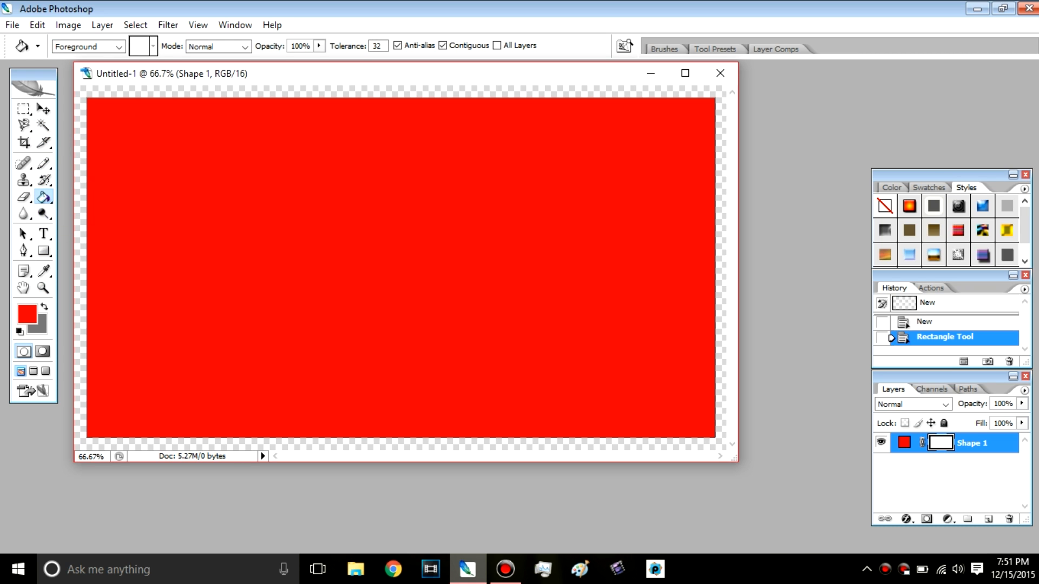
pyautogui.click(44, 197)
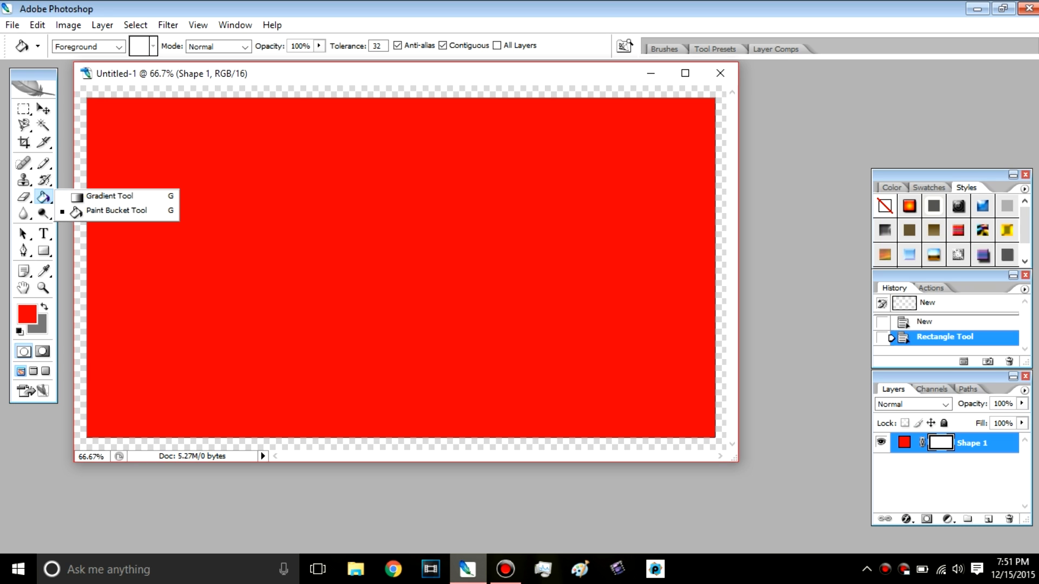
pyautogui.click(111, 199)
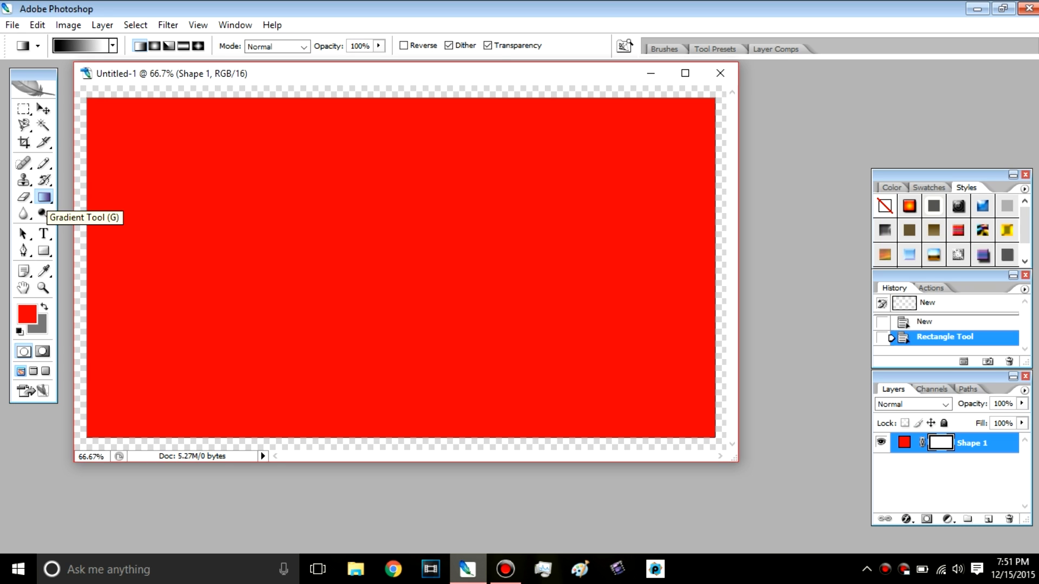
pyautogui.click(44, 198)
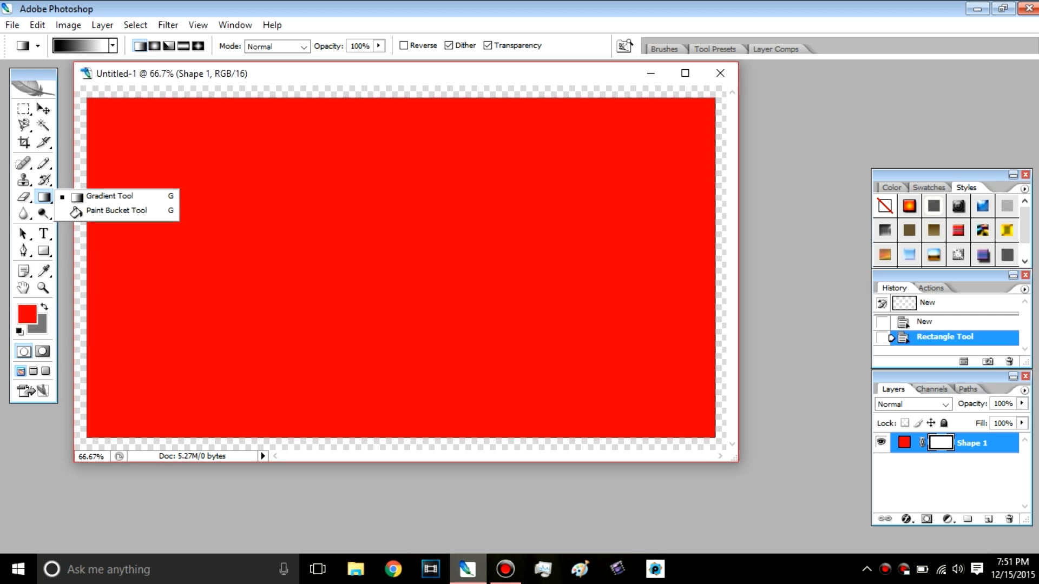
pyautogui.click(116, 210)
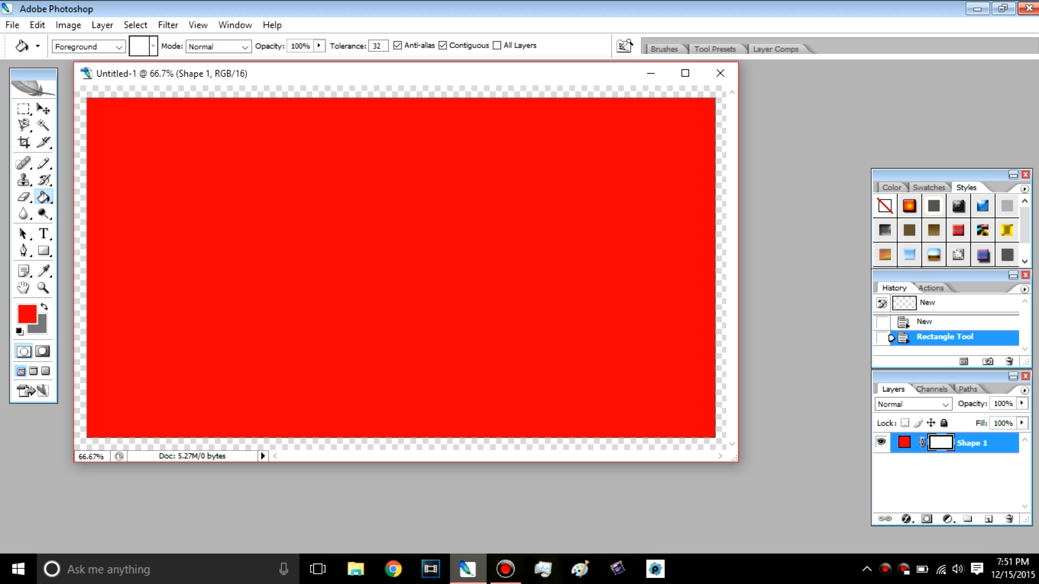
pyautogui.click(400, 268)
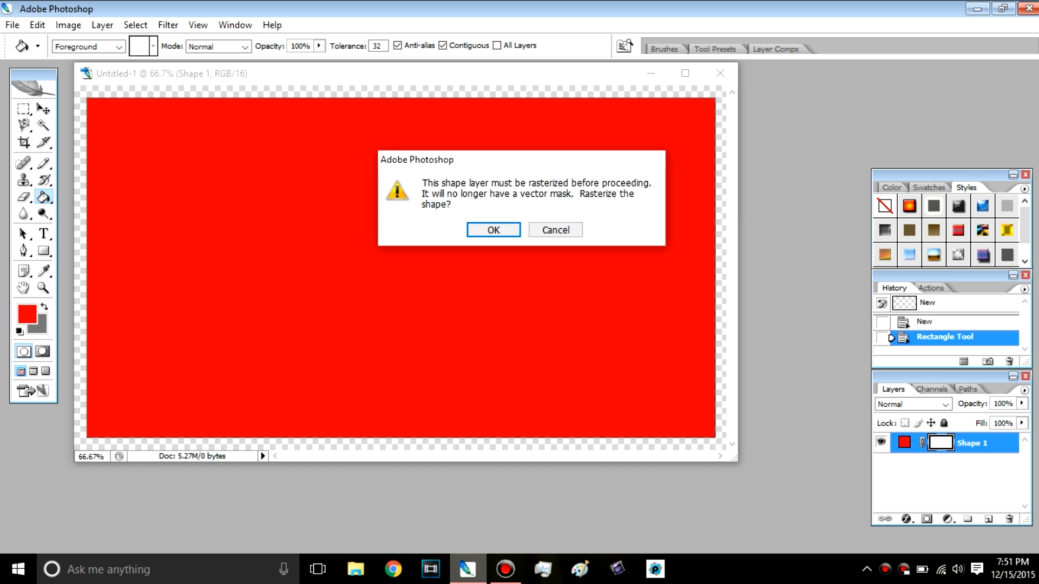
pyautogui.press('Return')
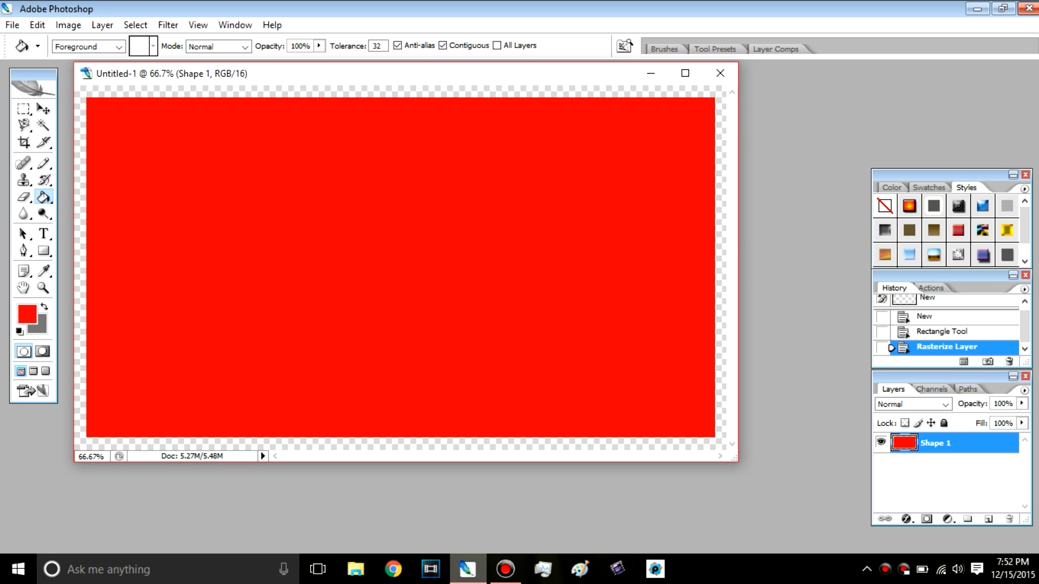
# Step: Set the foreground color to black (000000) and fill the transparent margin around the red rectangle with it
pyautogui.click(27, 315)
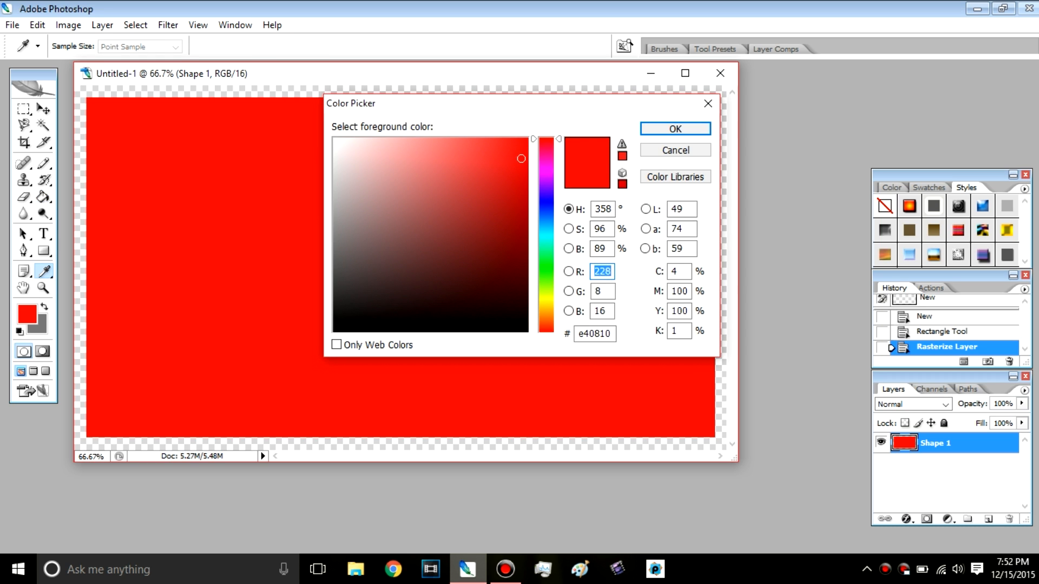
pyautogui.moveTo(346, 147)
pyautogui.mouseDown()
pyautogui.moveTo(333, 139)
pyautogui.moveTo(345, 332)
pyautogui.mouseUp()
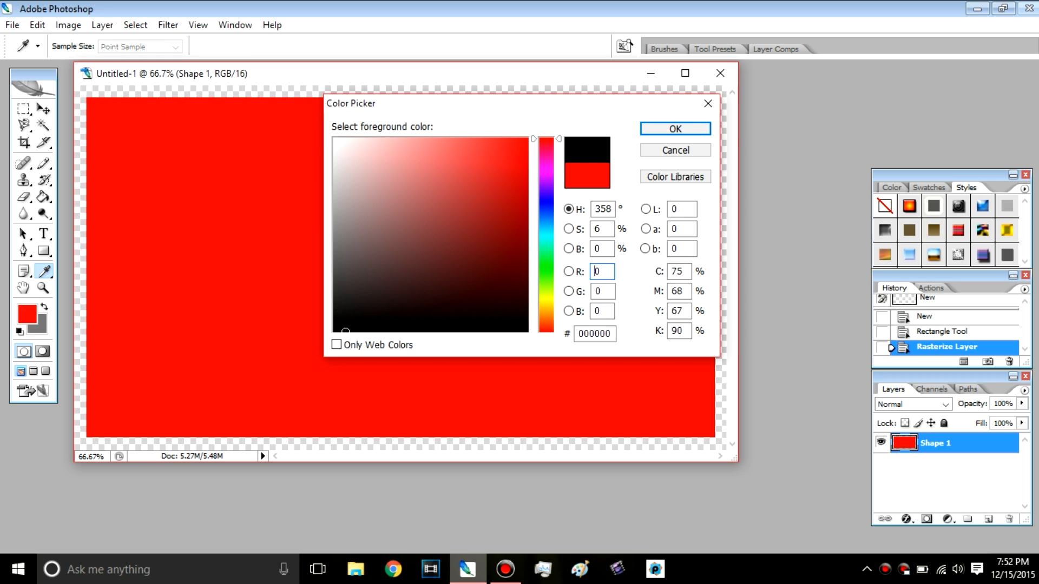
pyautogui.click(675, 130)
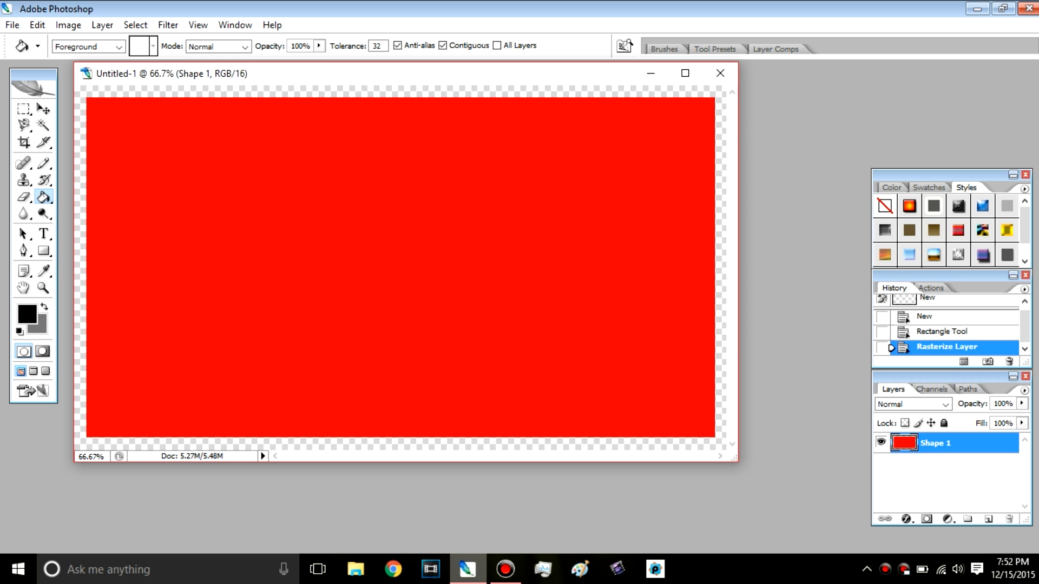
pyautogui.click(676, 92)
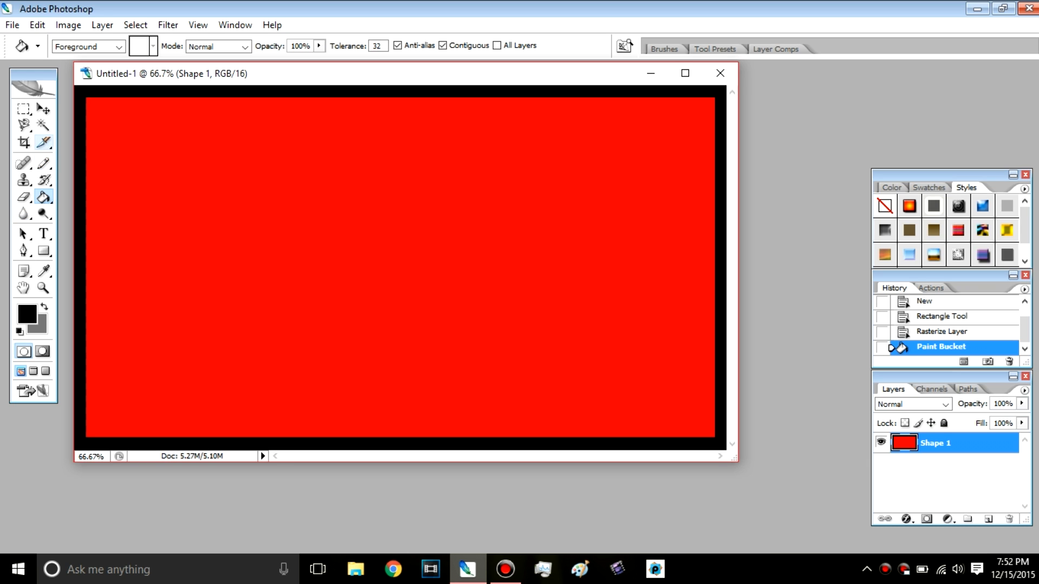
# Step: Select the red area inside the black border with the Magic Wand, delete it, and clear the selection
pyautogui.click(43, 125)
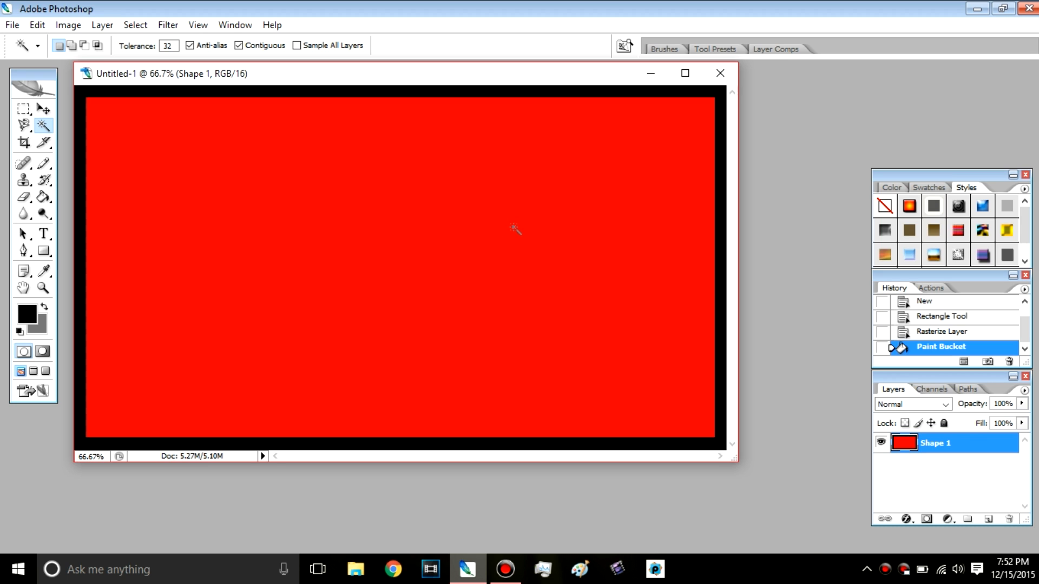
pyautogui.click(392, 223)
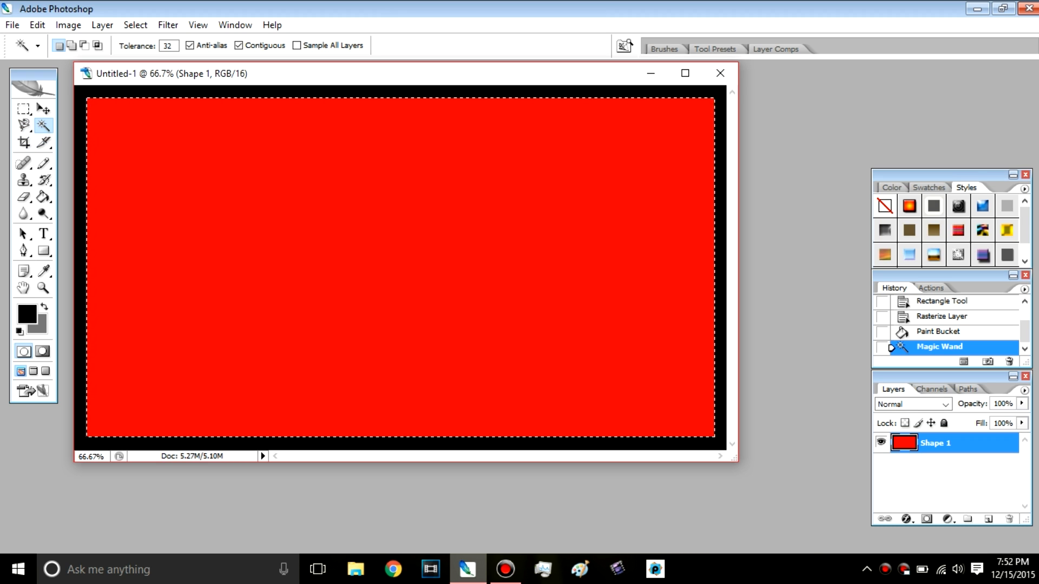
pyautogui.hotkey('ctrl', 'd')
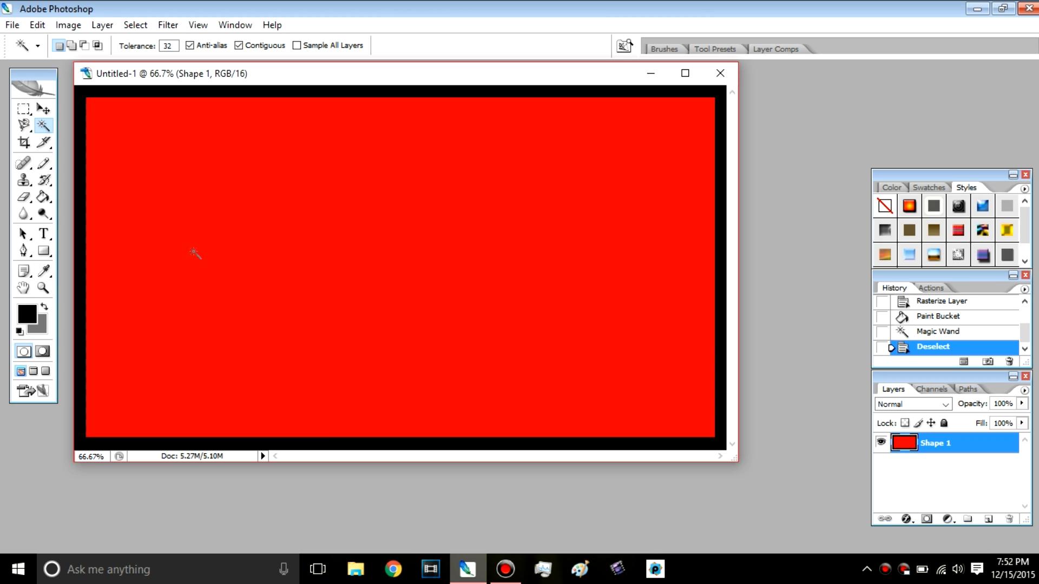
pyautogui.click(301, 216)
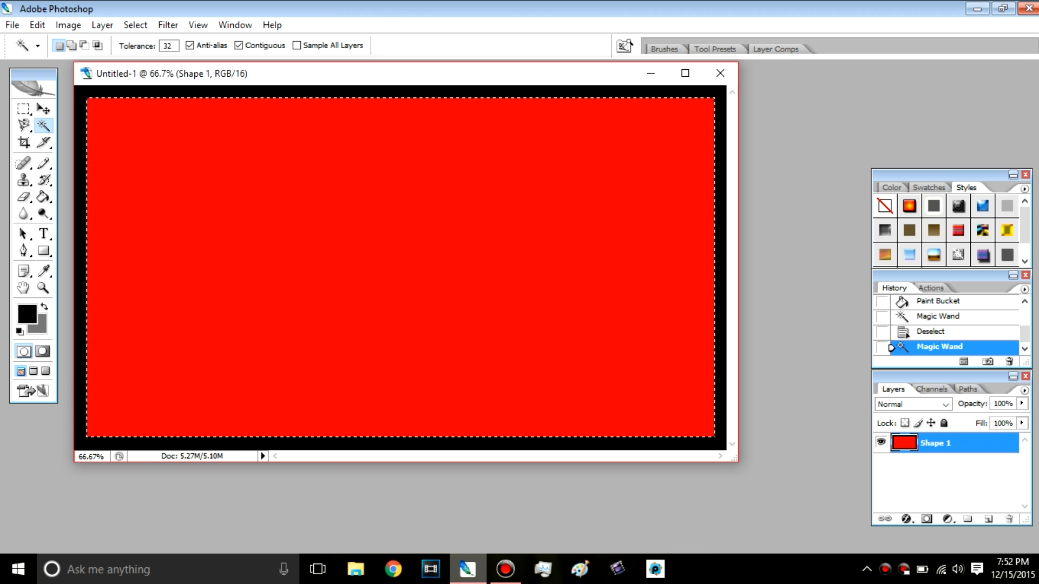
pyautogui.press('Delete')
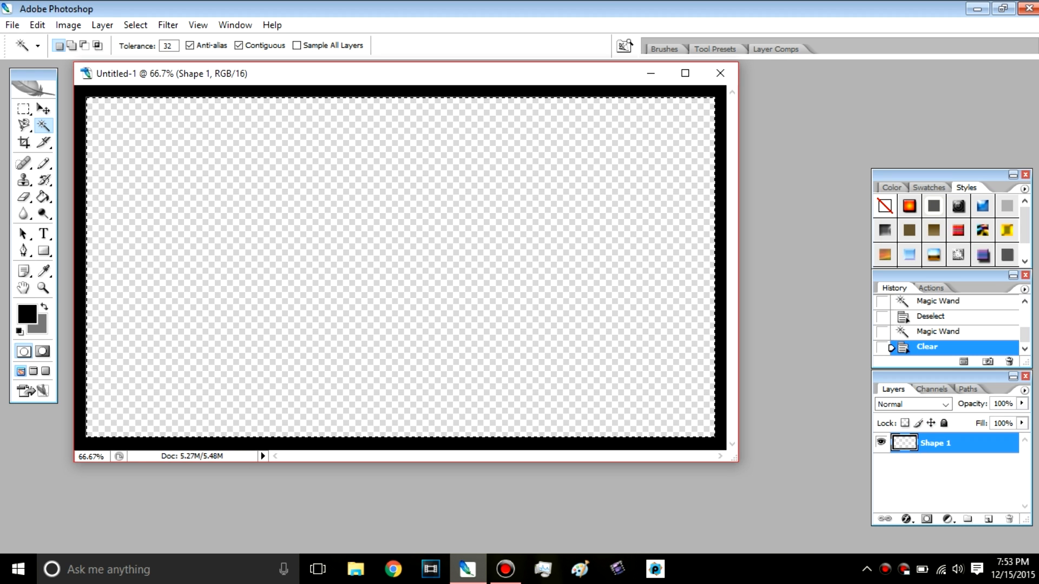
pyautogui.hotkey('ctrl', 'd')
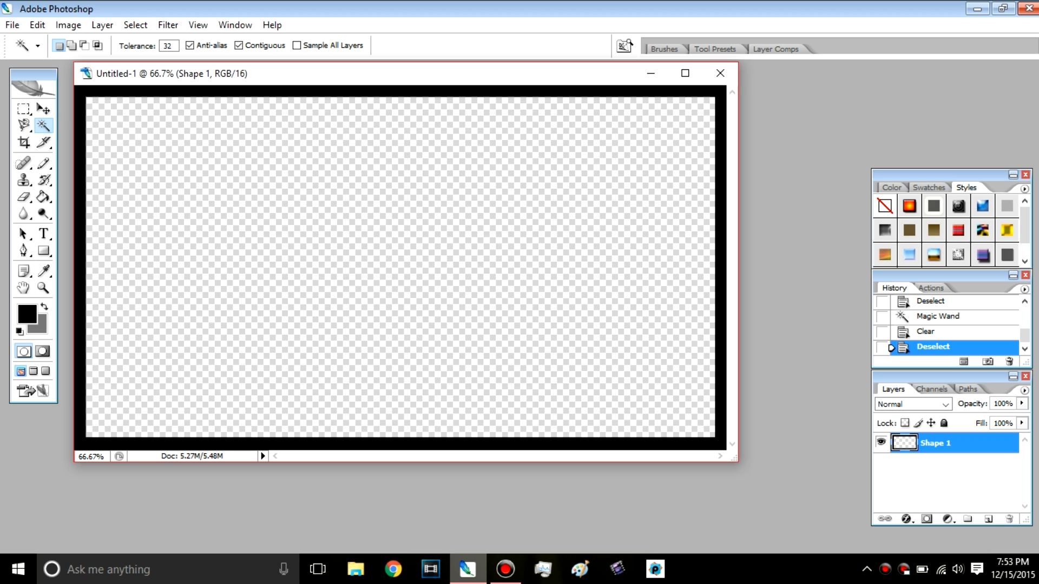
# Step: Add a Bevel and Emboss effect to the black border layer and set its depth to 1000%
pyautogui.click(103, 25)
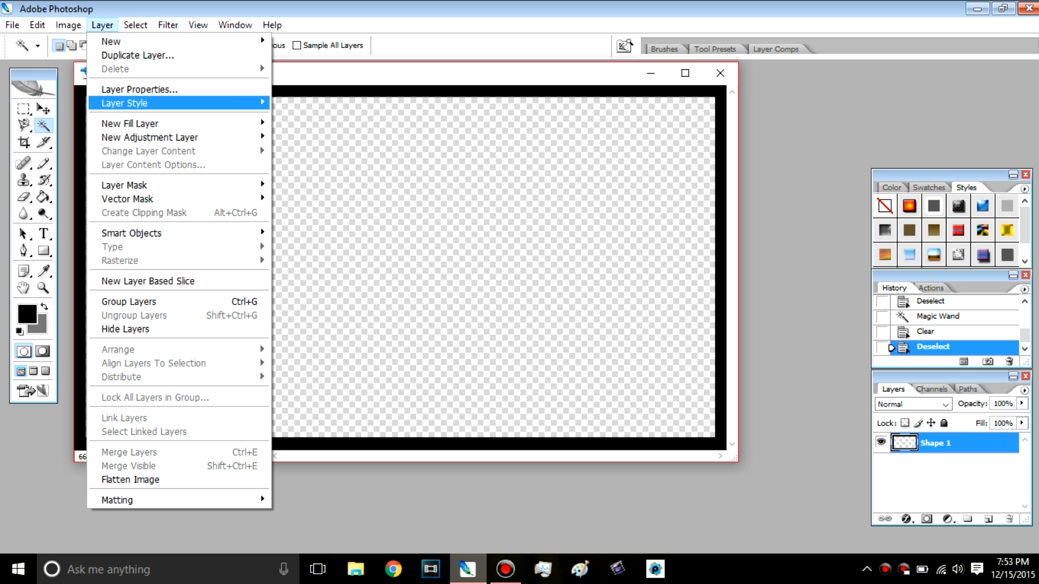
pyautogui.moveTo(125, 102)
pyautogui.moveTo(178, 103)
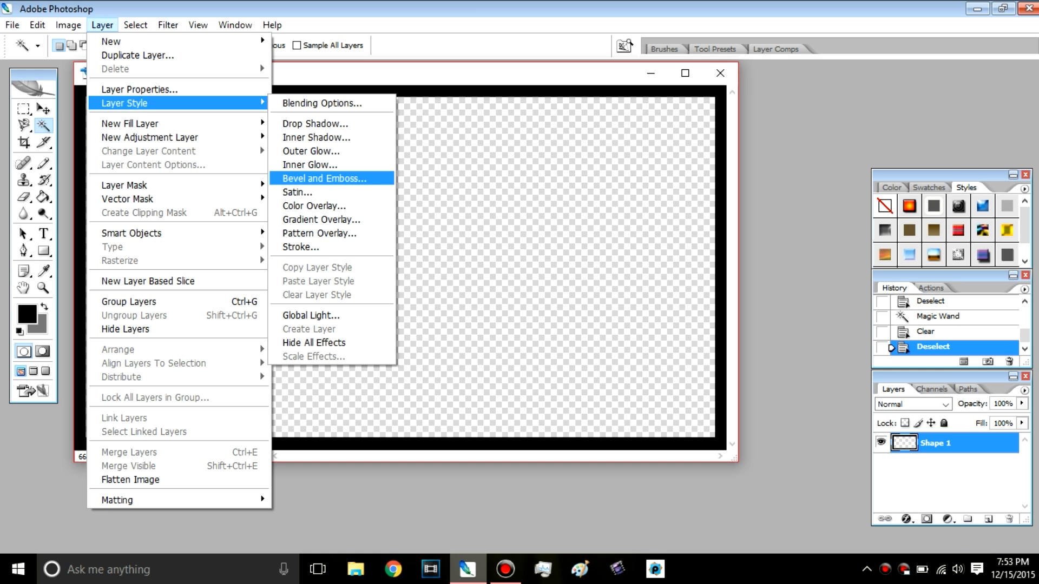
pyautogui.click(324, 178)
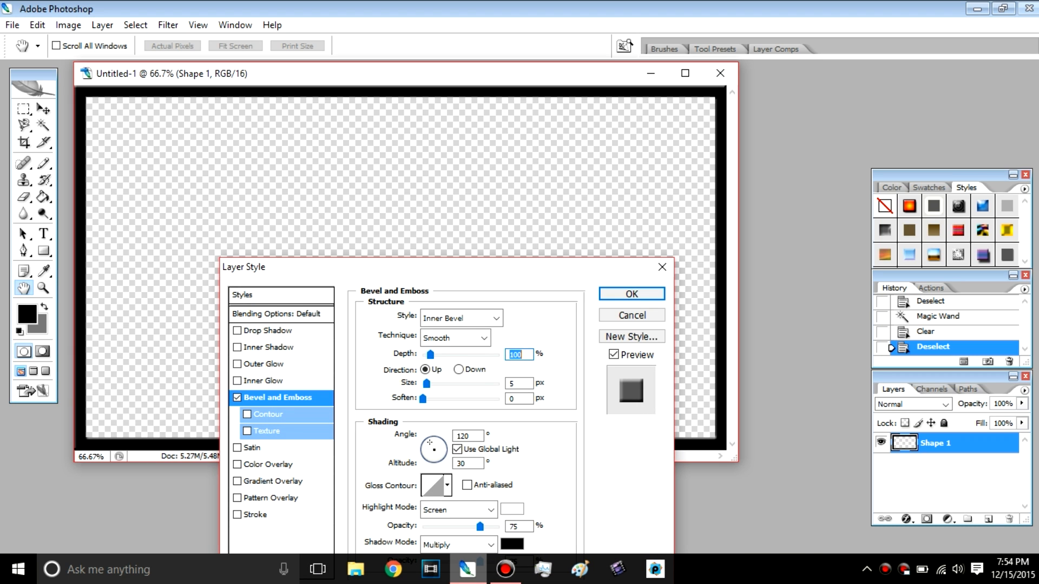
pyautogui.moveTo(362, 272); pyautogui.dragTo(344, 131)
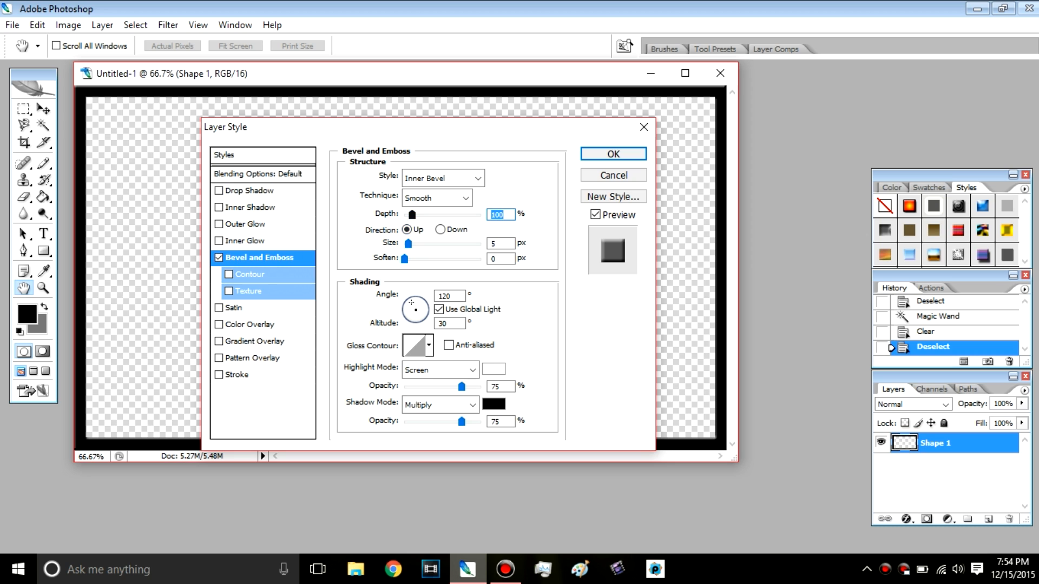
pyautogui.moveTo(412, 215); pyautogui.dragTo(480, 215)
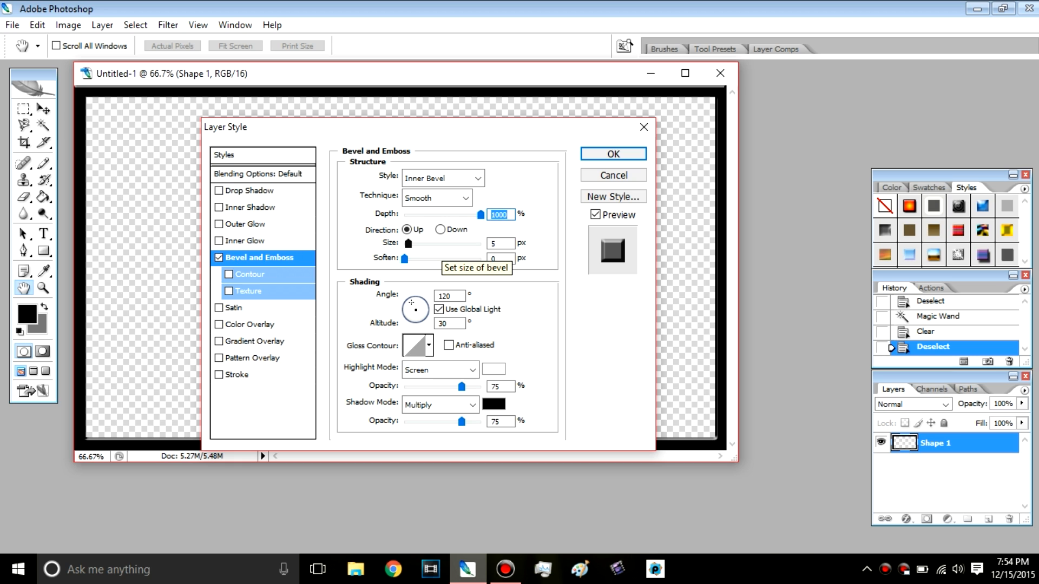
# Step: Set the bevel's size to 10 px and its soften value to 1 px
pyautogui.moveTo(408, 243); pyautogui.dragTo(480, 243)
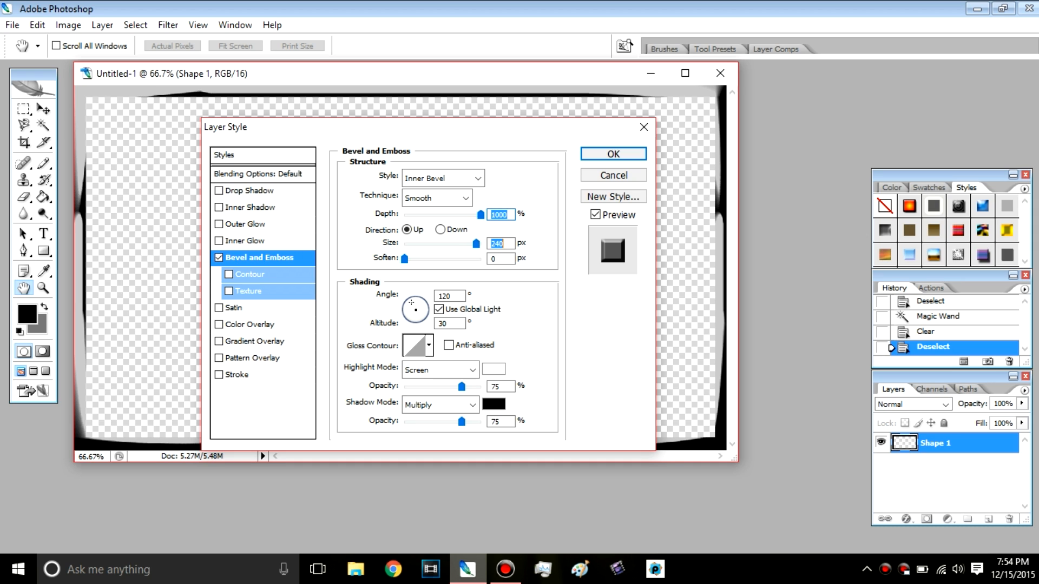
pyautogui.write('1')
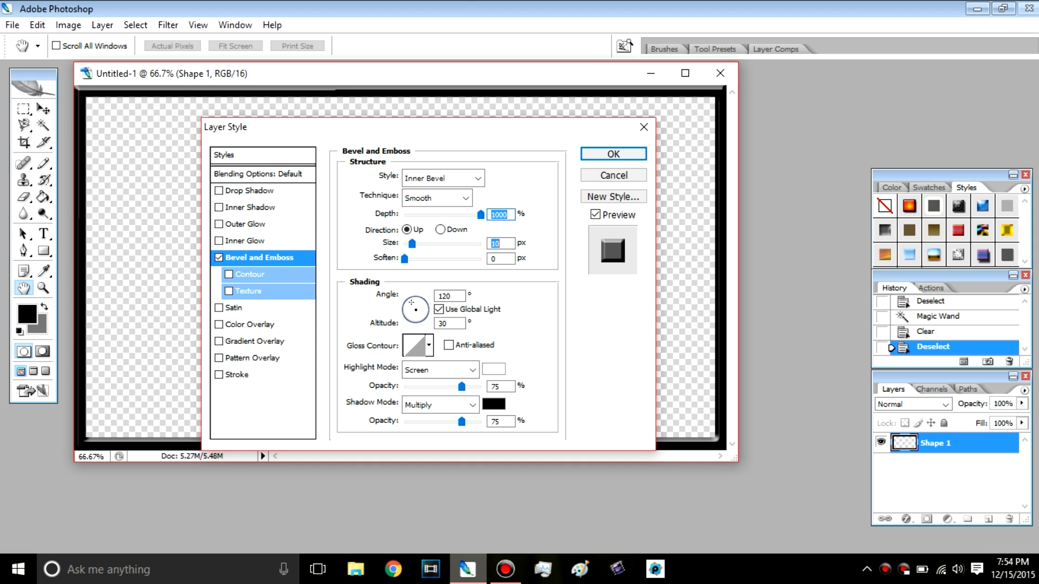
pyautogui.write('0')
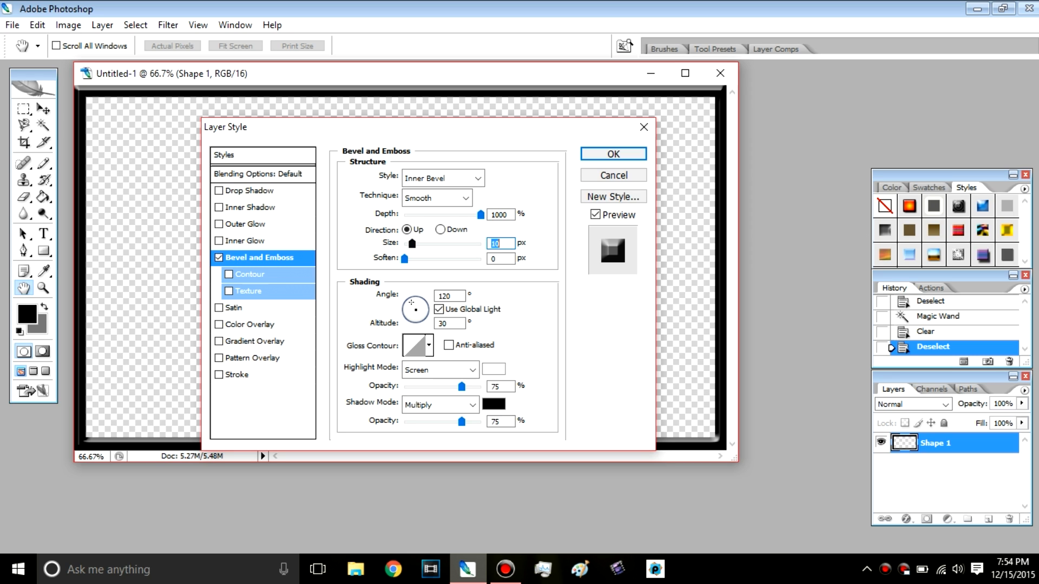
pyautogui.press('Tab')
pyautogui.write('3')
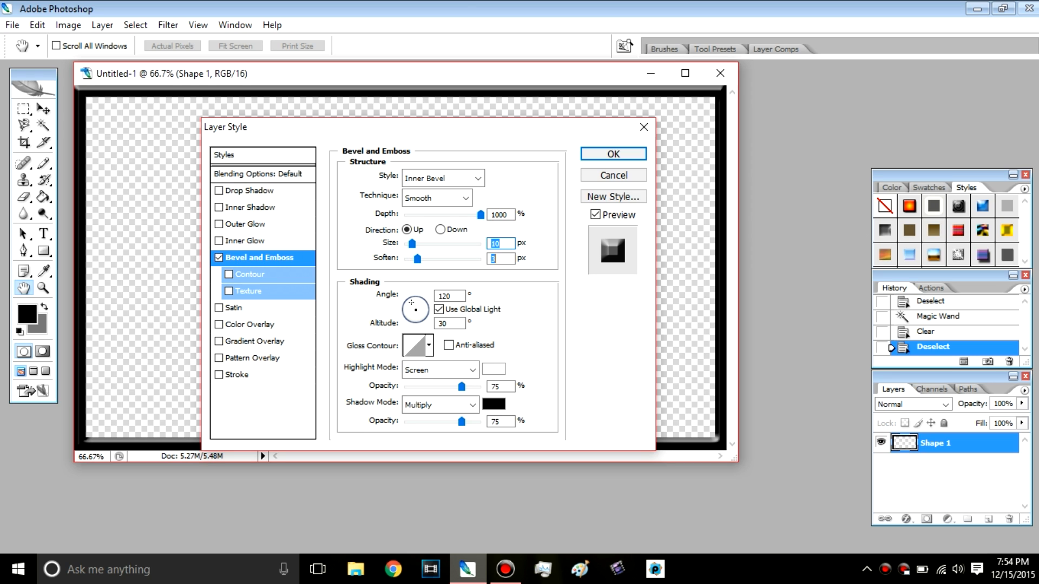
pyautogui.press('Down')
pyautogui.press('Down')
pyautogui.press('space')
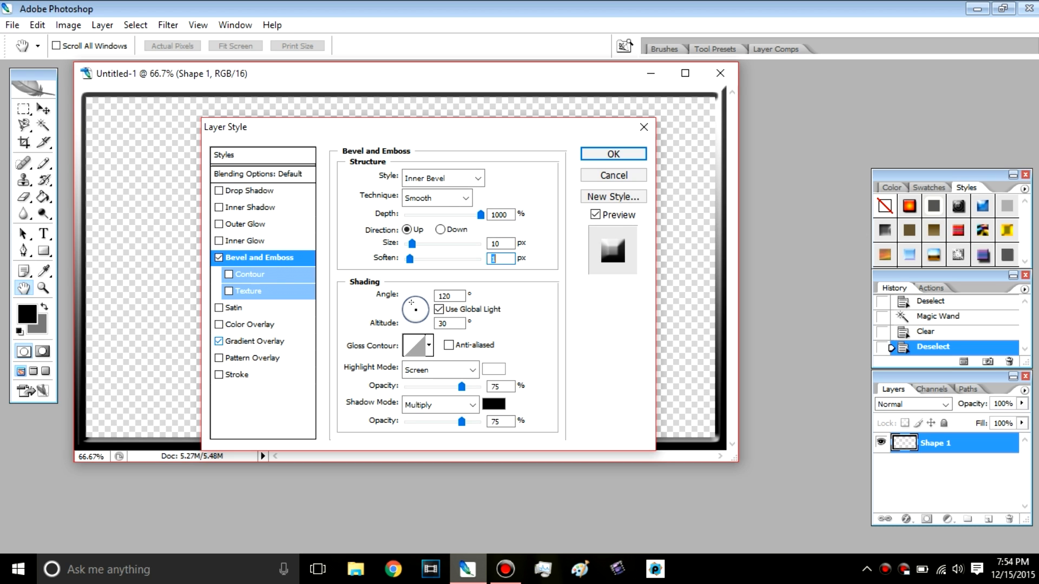
# Step: Enable a Gradient Overlay using the Black, White preset and change its white color stop to bright red
pyautogui.click(218, 341)
pyautogui.click(254, 341)
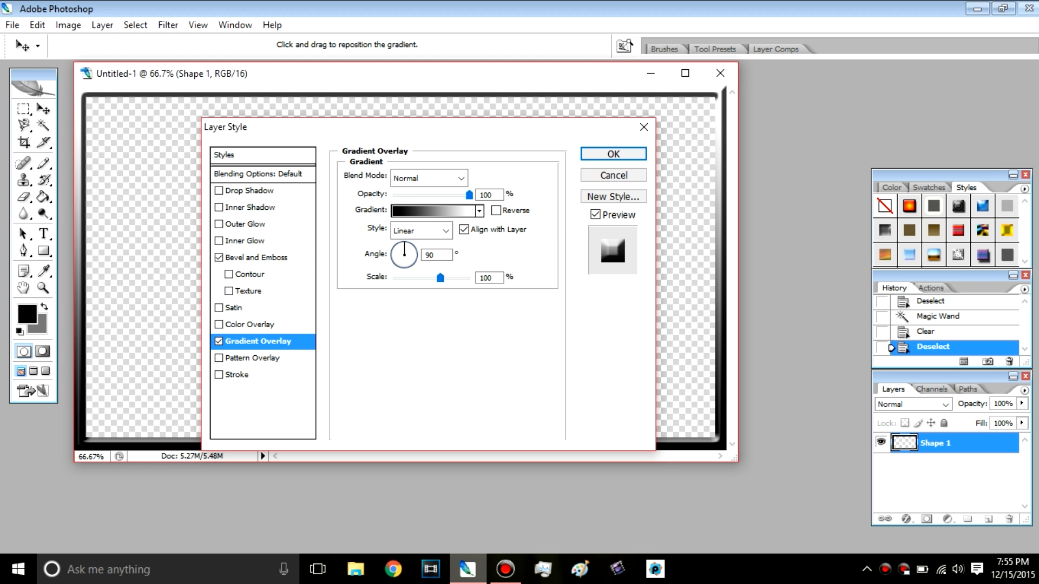
pyautogui.click(433, 211)
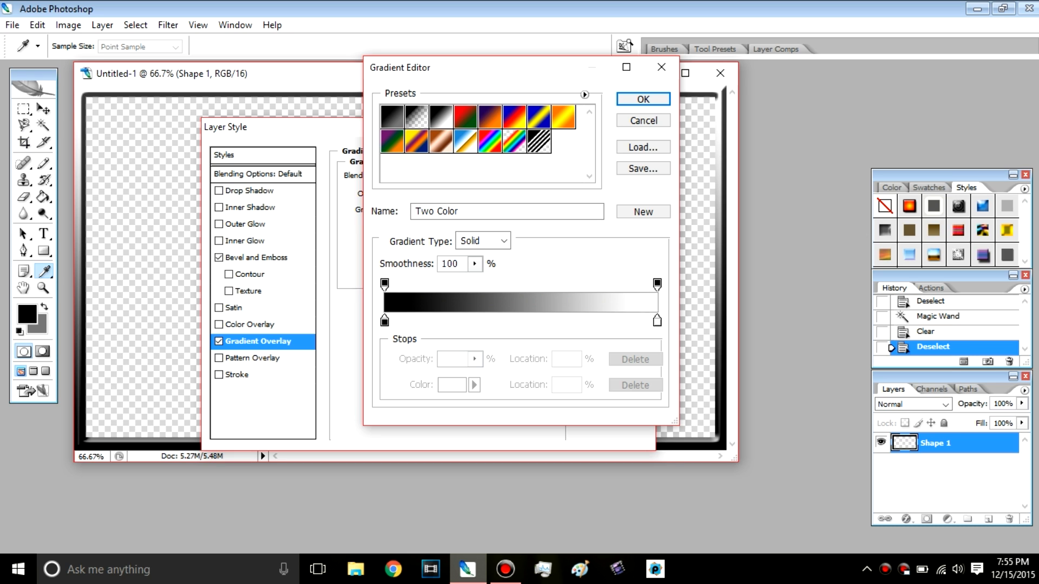
pyautogui.click(441, 117)
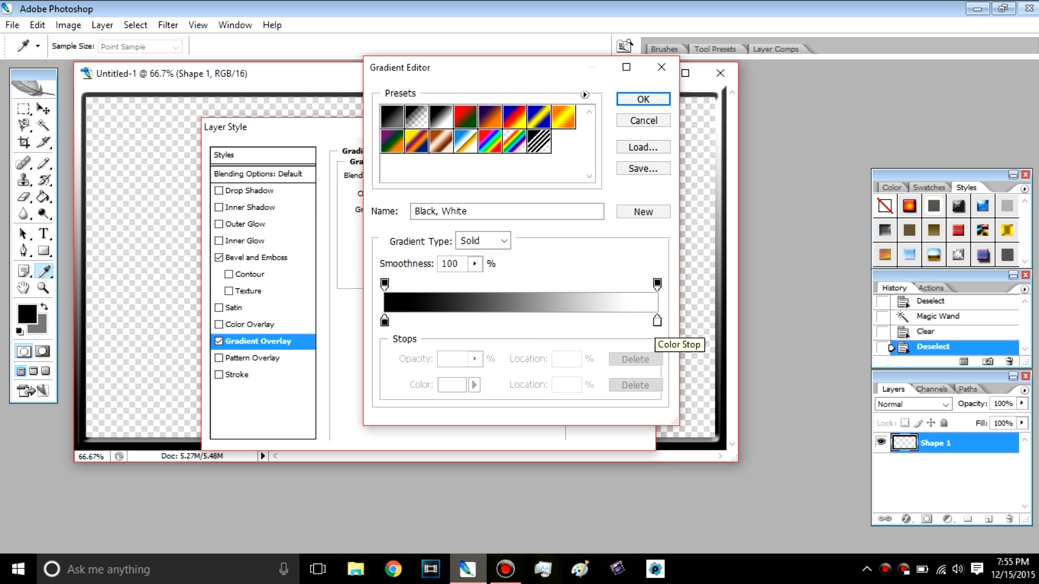
pyautogui.doubleClick(657, 321)
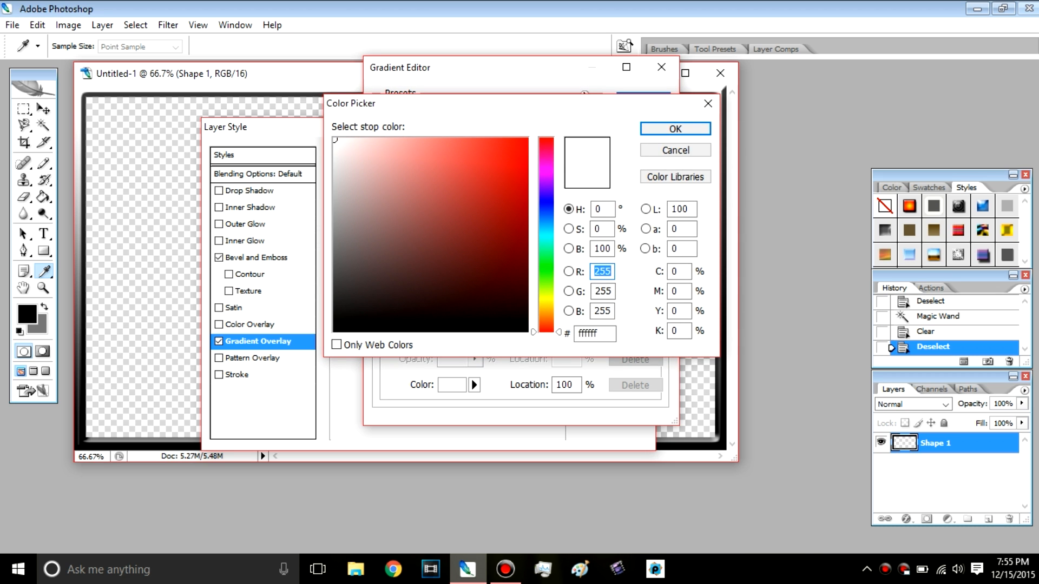
pyautogui.moveTo(430, 210)
pyautogui.mouseDown()
pyautogui.moveTo(478, 163)
pyautogui.moveTo(528, 138)
pyautogui.mouseUp()
pyautogui.press('Return')
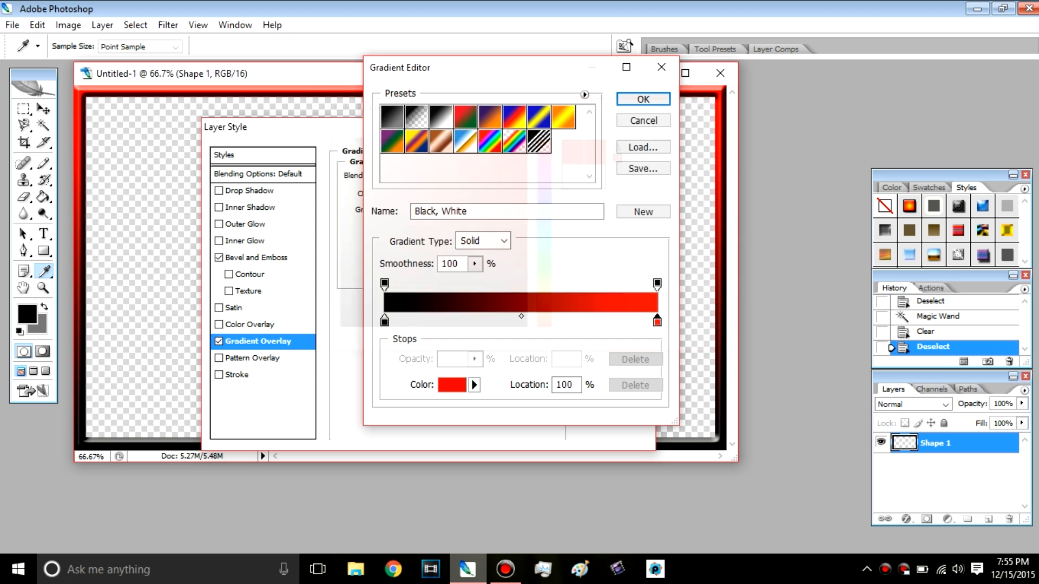
# Step: Try other colors on the gradient's black color stop and return it to black (000000)
pyautogui.doubleClick(384, 322)
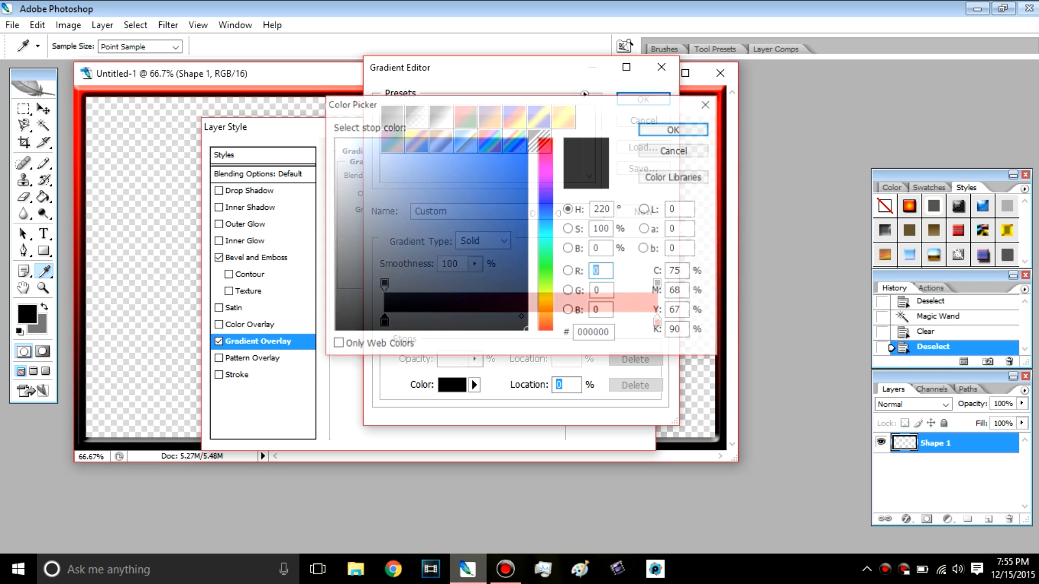
pyautogui.click(528, 139)
pyautogui.moveTo(547, 213); pyautogui.dragTo(547, 138)
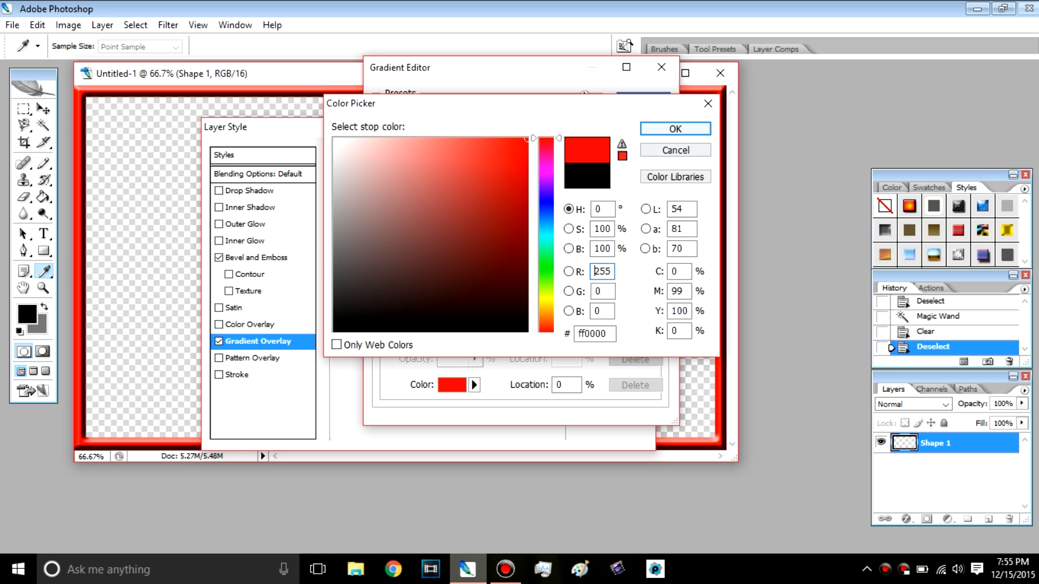
pyautogui.moveTo(469, 197)
pyautogui.mouseDown()
pyautogui.moveTo(404, 208)
pyautogui.moveTo(471, 228)
pyautogui.mouseUp()
pyautogui.moveTo(547, 139); pyautogui.dragTo(546, 232)
pyautogui.moveTo(471, 228)
pyautogui.mouseDown()
pyautogui.moveTo(472, 308)
pyautogui.moveTo(527, 332)
pyautogui.mouseUp()
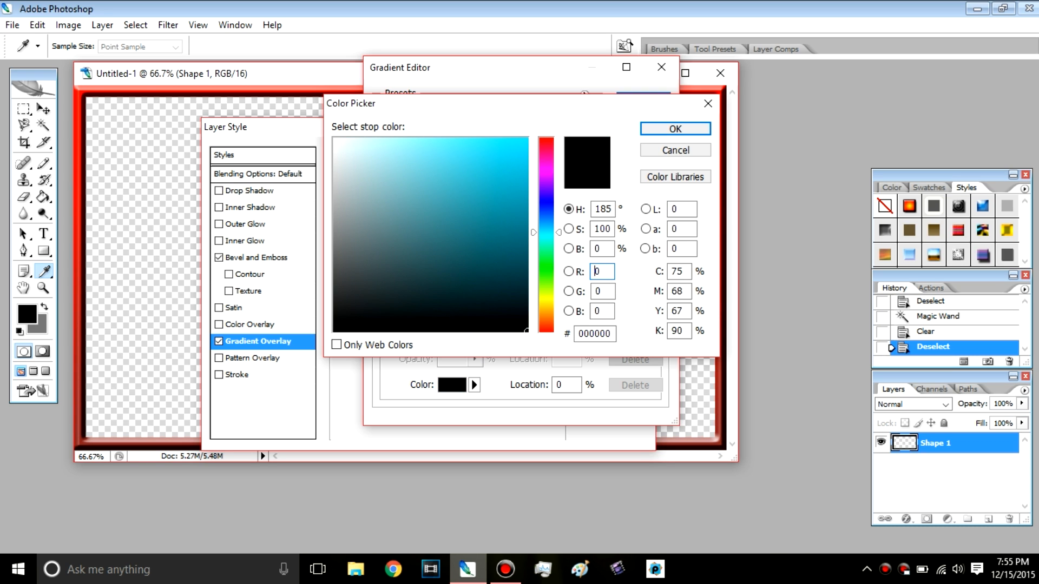
pyautogui.click(675, 128)
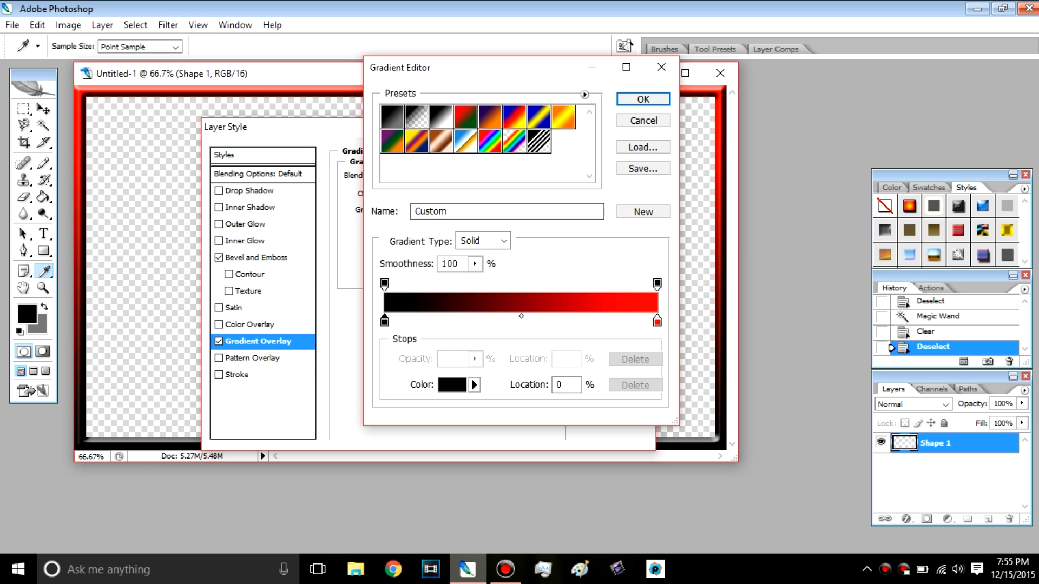
# Step: Accept the black-to-red gradient, set the overlay angle to -63°, and apply the layer style to the border
pyautogui.click(643, 99)
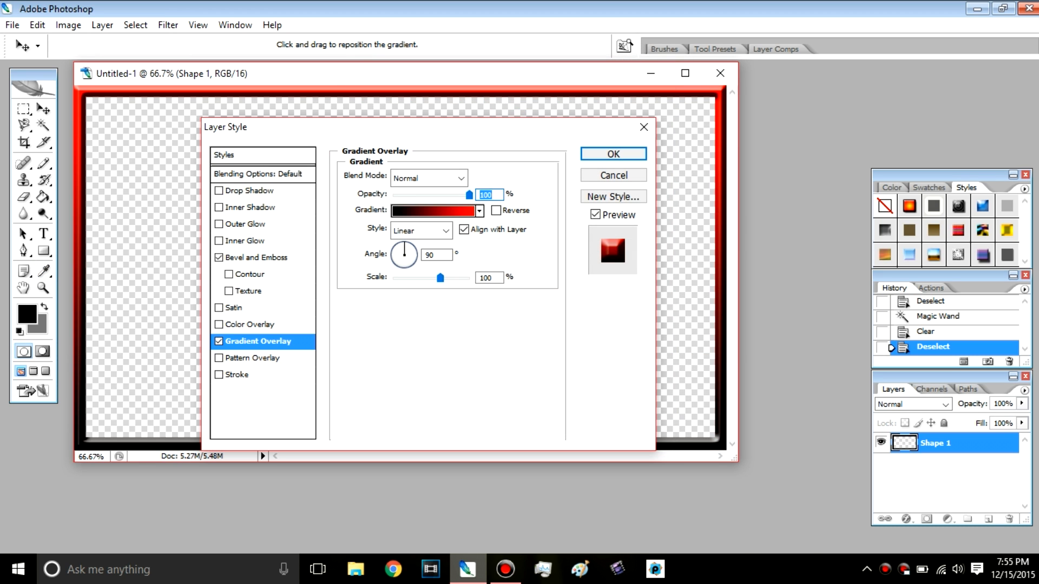
pyautogui.moveTo(405, 244); pyautogui.dragTo(416, 251)
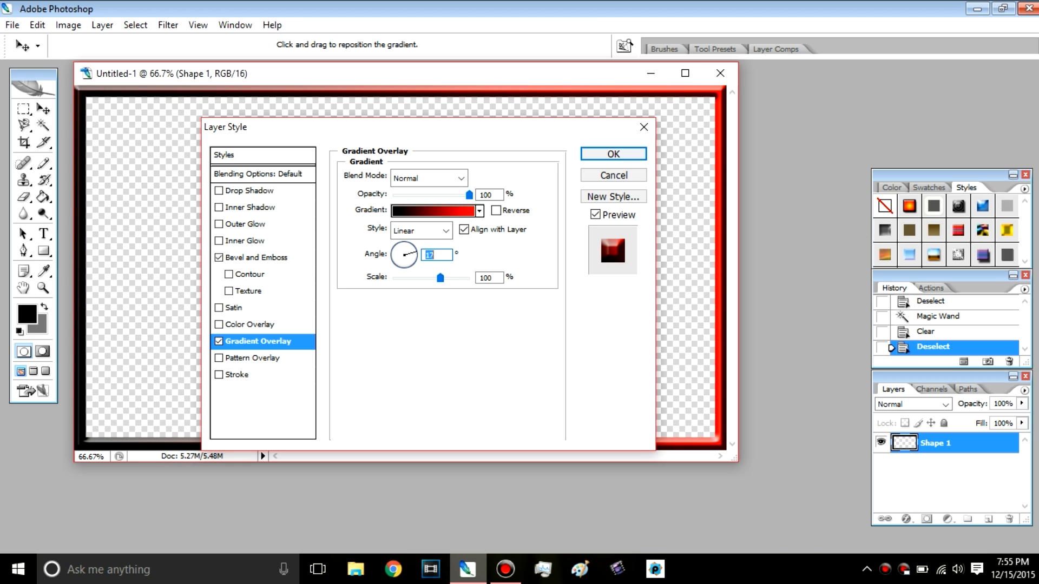
pyautogui.write('-63')
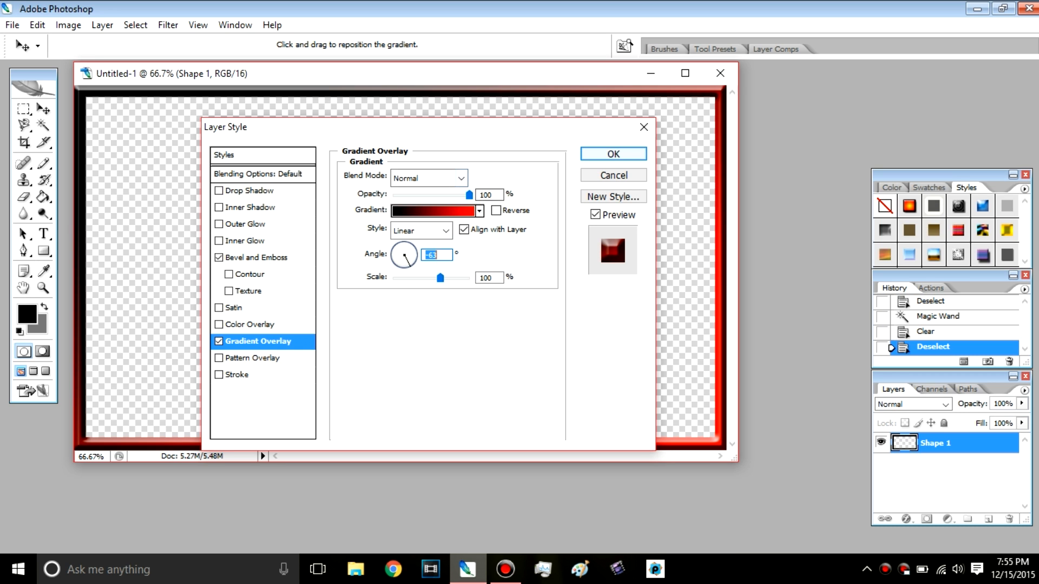
pyautogui.press('Return')
pyautogui.press('w')
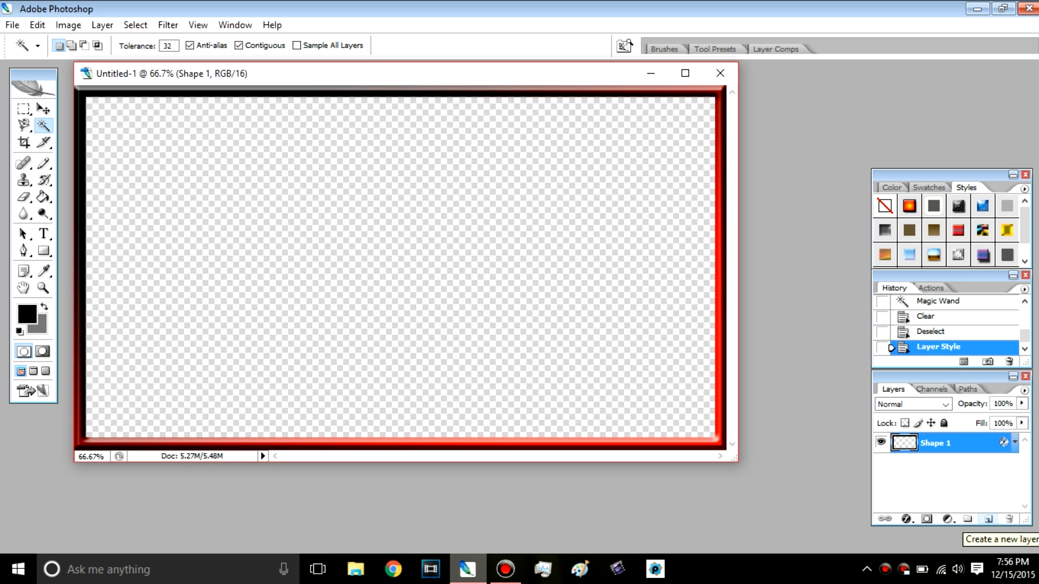
# Step: Create a new layer beneath the Shape 1 border layer and make the new layer active
pyautogui.click(988, 519)
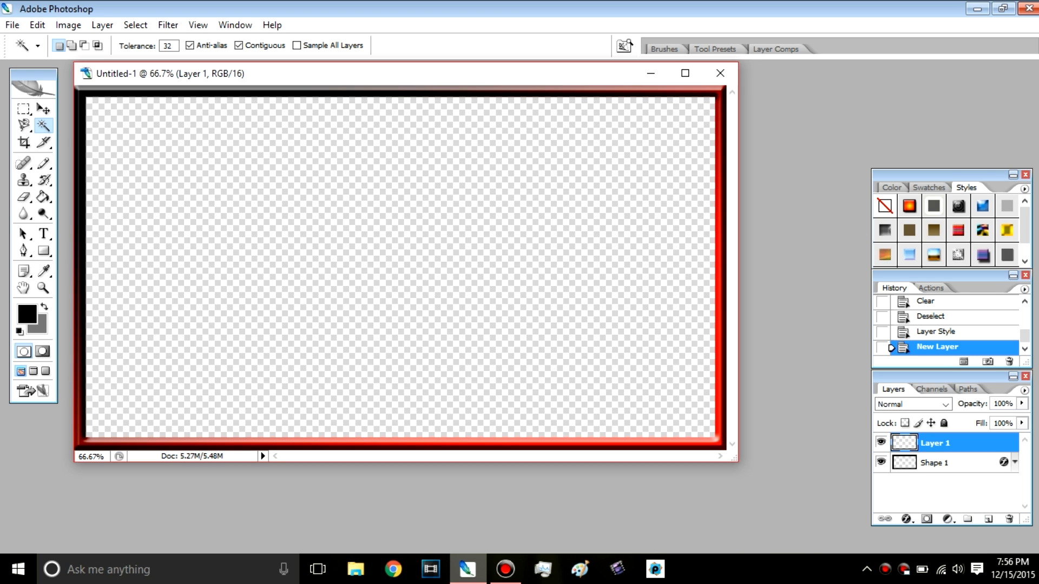
pyautogui.click(936, 463)
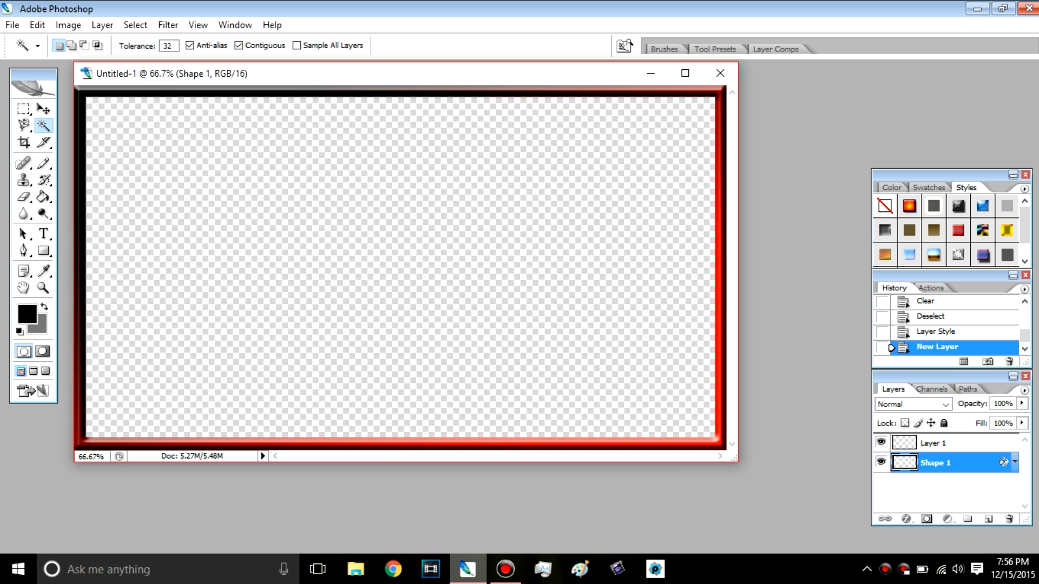
pyautogui.moveTo(936, 463); pyautogui.dragTo(936, 436)
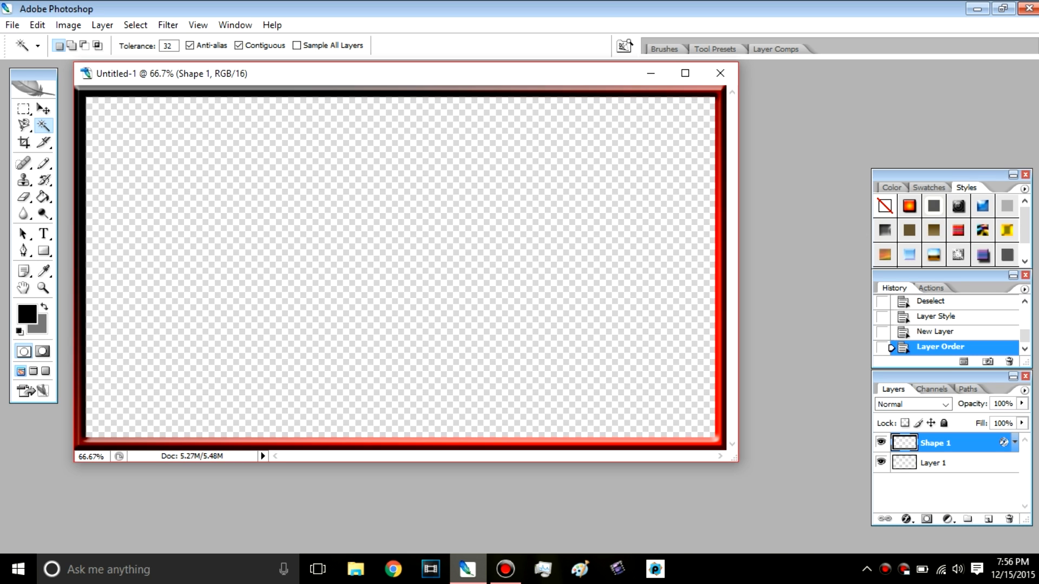
pyautogui.click(936, 463)
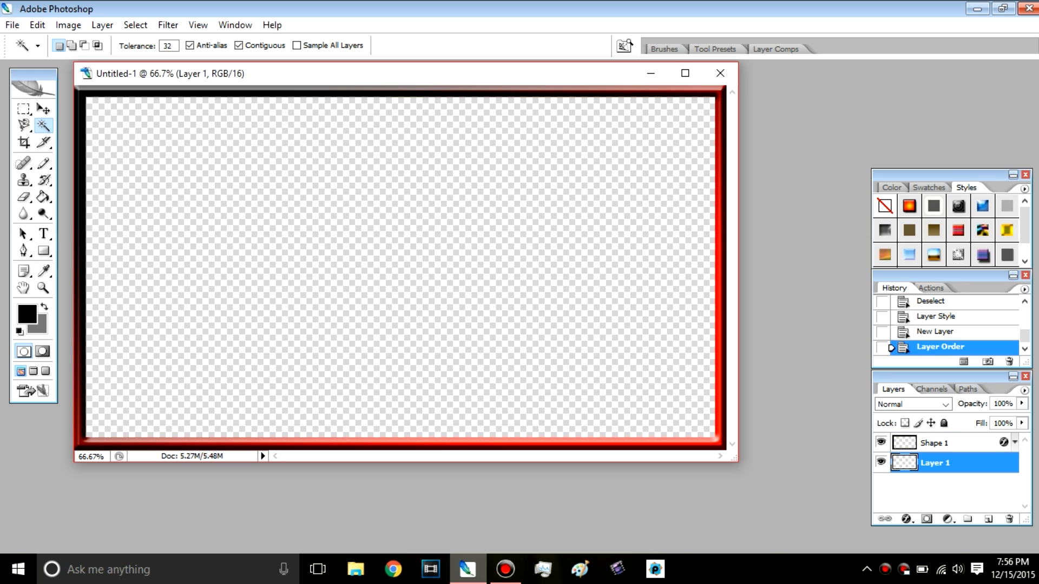
pyautogui.click(936, 443)
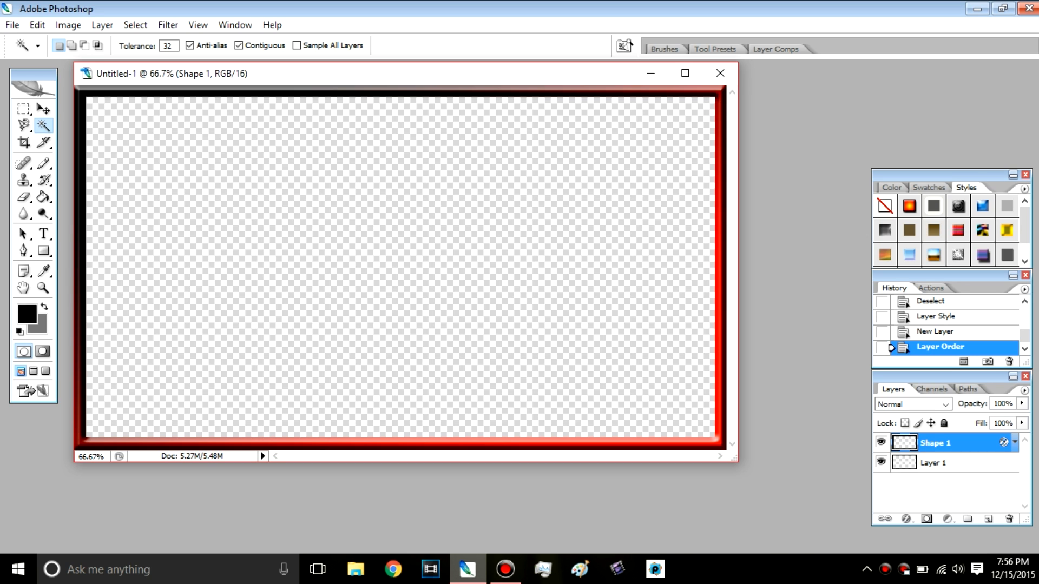
pyautogui.click(933, 463)
pyautogui.click(935, 443)
pyautogui.click(934, 464)
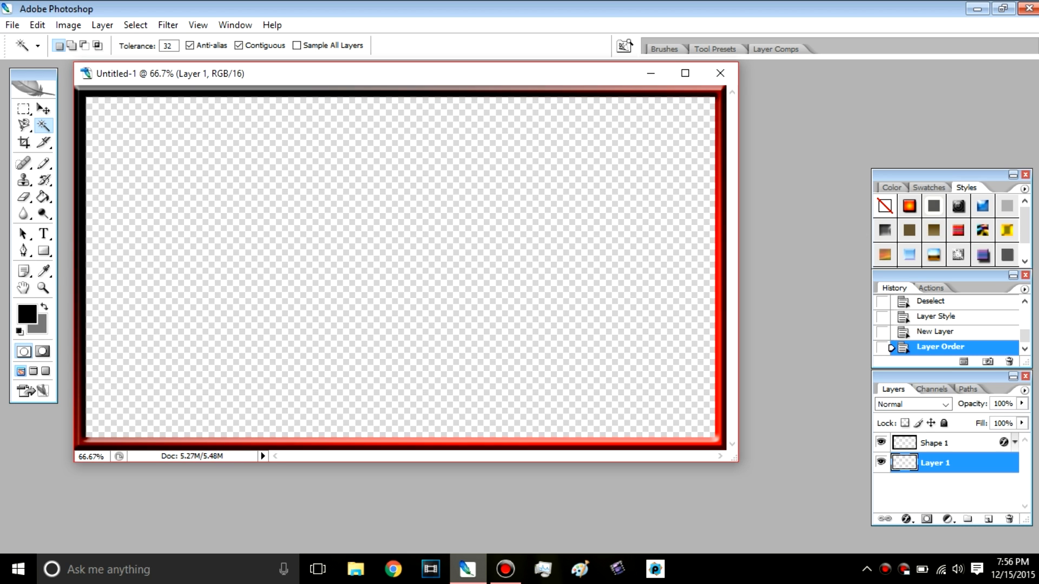
pyautogui.press('u')
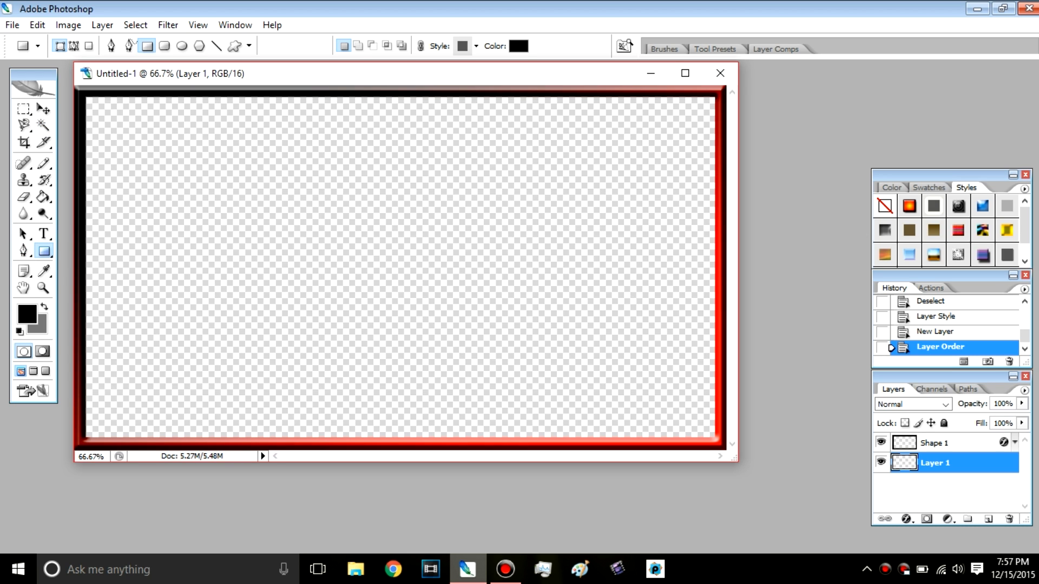
pyautogui.rightClick(44, 251)
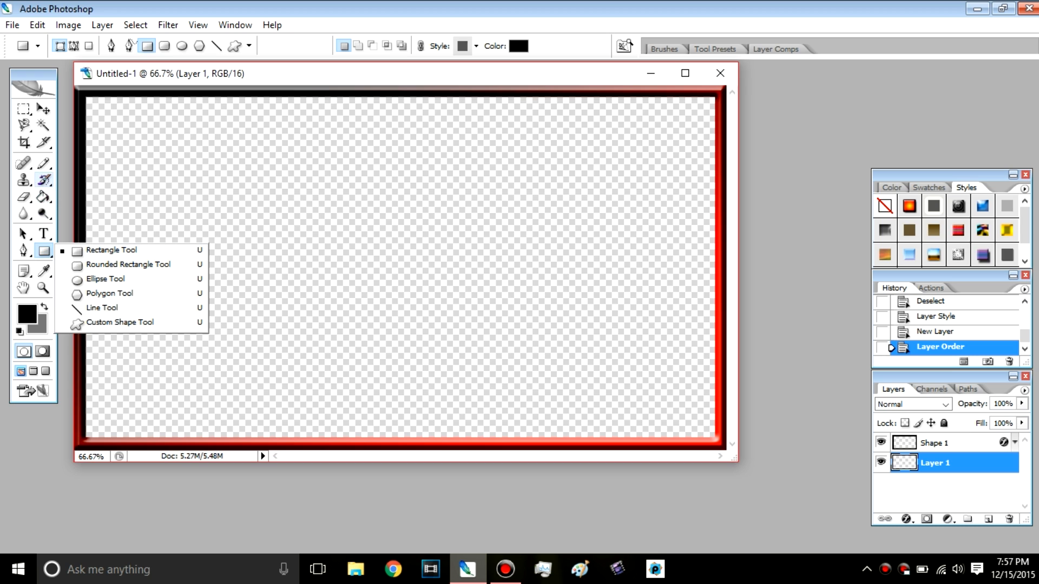
pyautogui.click(44, 181)
pyautogui.click(44, 197)
pyautogui.click(44, 214)
pyautogui.click(44, 234)
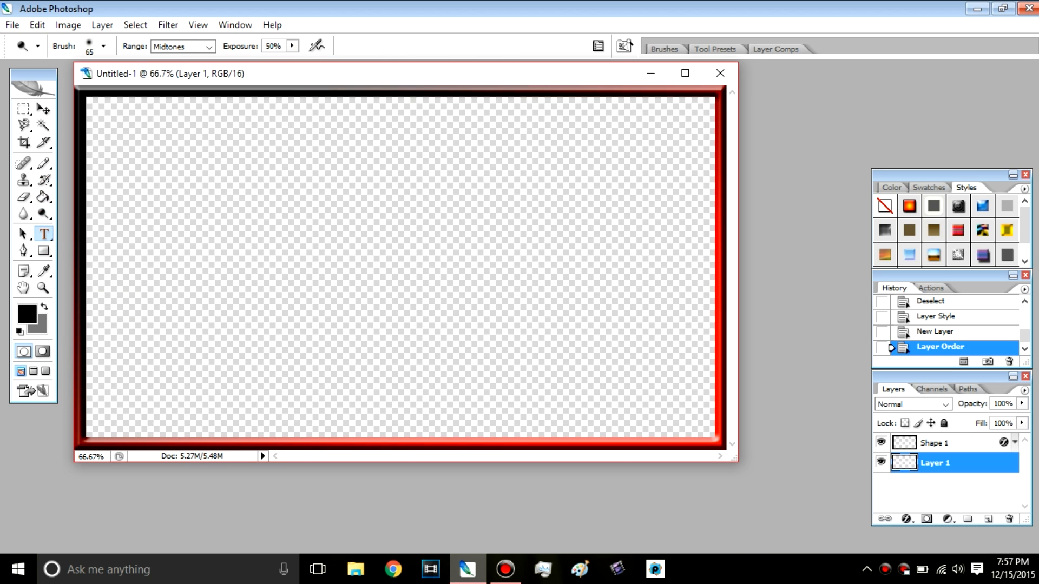
pyautogui.click(44, 251)
pyautogui.click(24, 234)
pyautogui.click(23, 214)
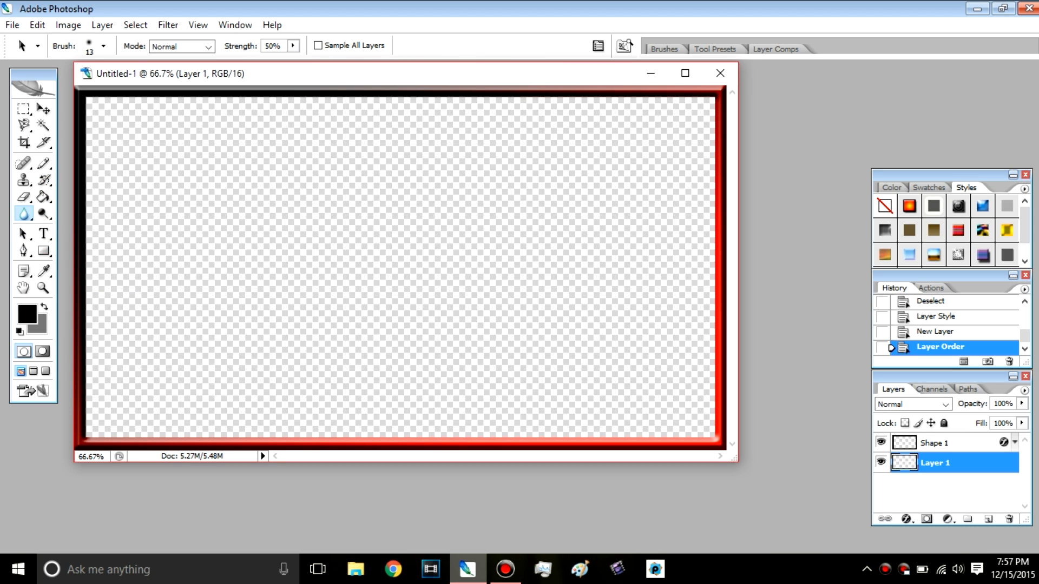
pyautogui.click(44, 233)
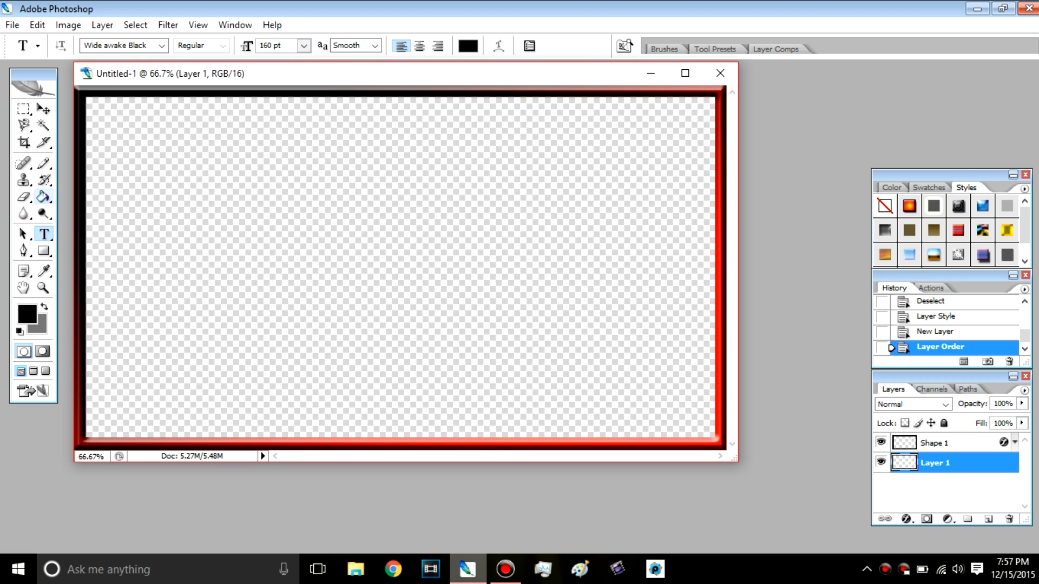
# Step: Set up the Gradient tool with the Black, White preset and change its white color stop to dark gray
pyautogui.click(42, 197)
pyautogui.click(109, 196)
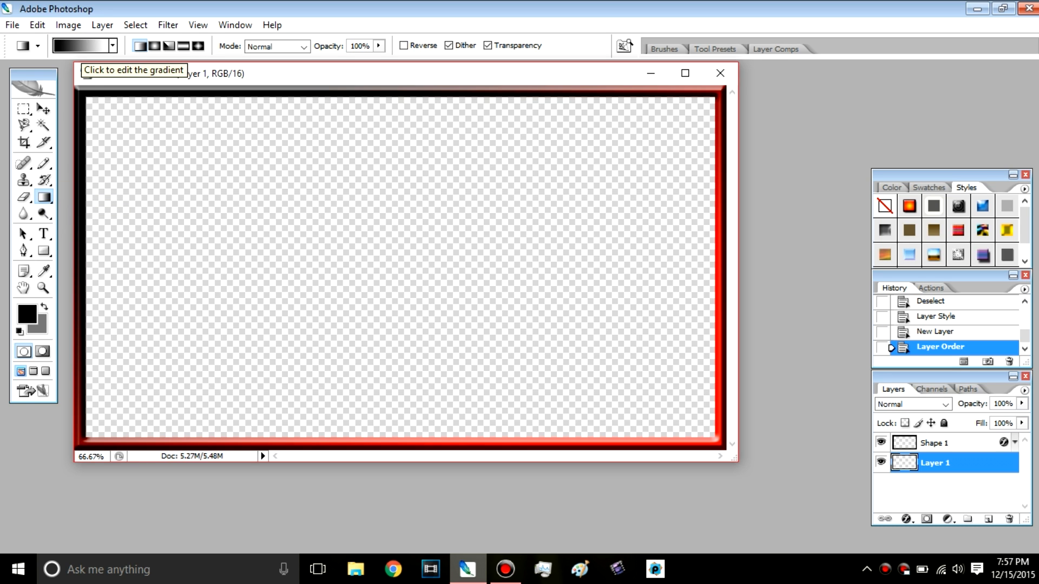
pyautogui.click(82, 46)
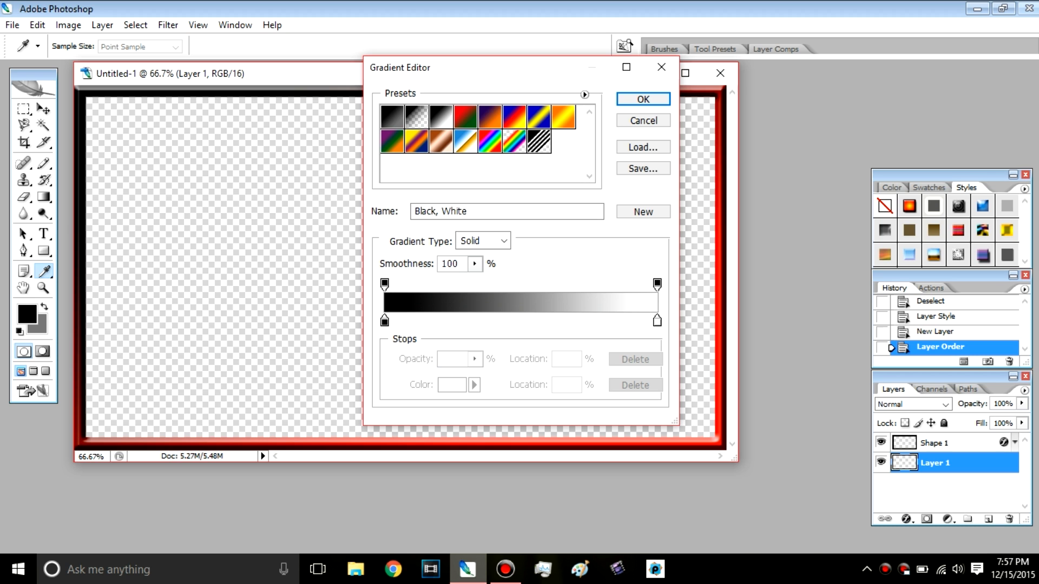
pyautogui.doubleClick(657, 321)
pyautogui.moveTo(349, 236); pyautogui.dragTo(334, 265)
pyautogui.click(676, 128)
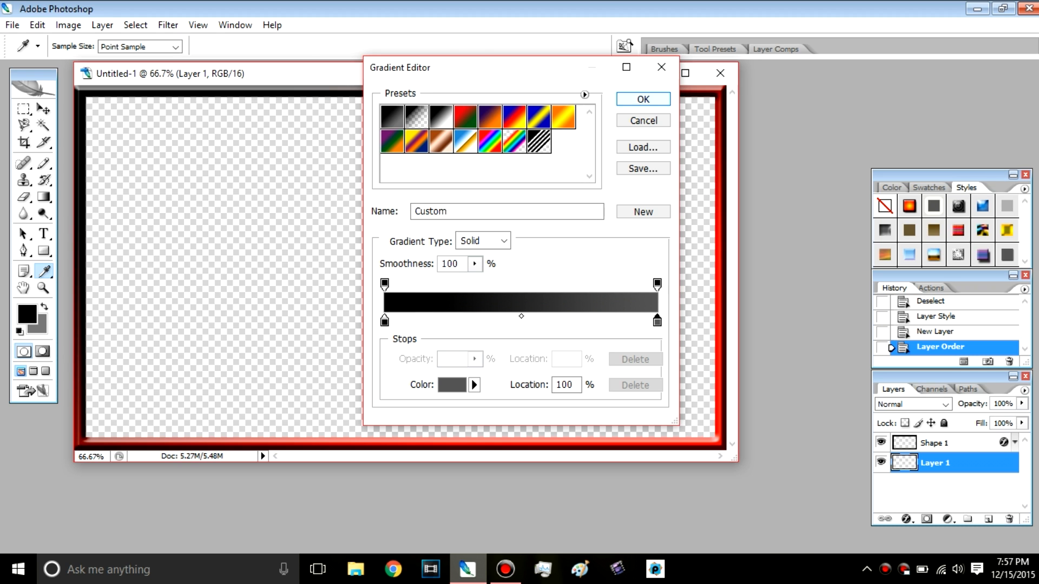
pyautogui.click(644, 99)
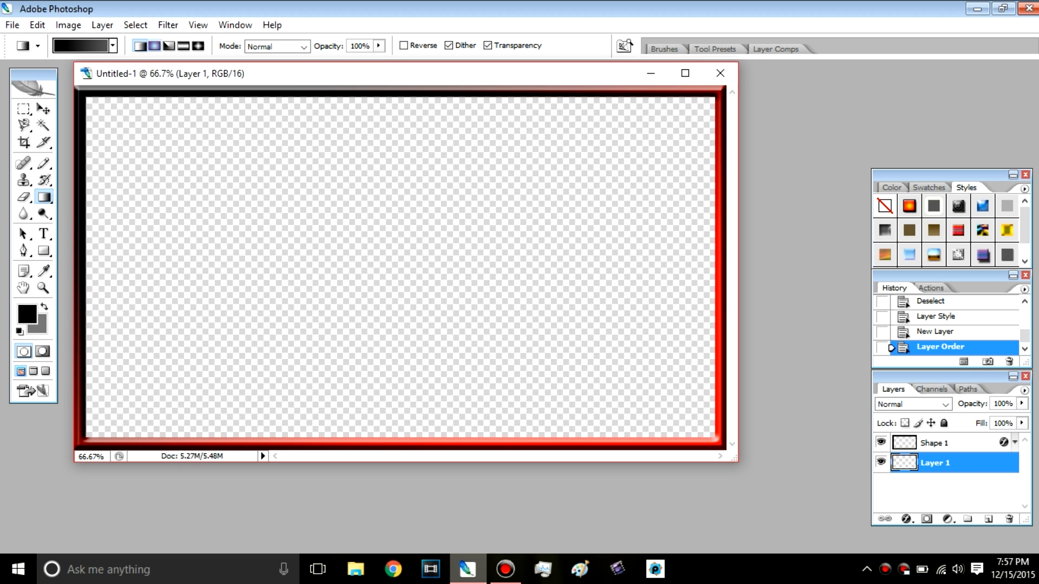
# Step: Try a horizontal gradient across Layer 1 and very short gradients near the canvas's left edge
pyautogui.moveTo(102, 241); pyautogui.dragTo(681, 255)
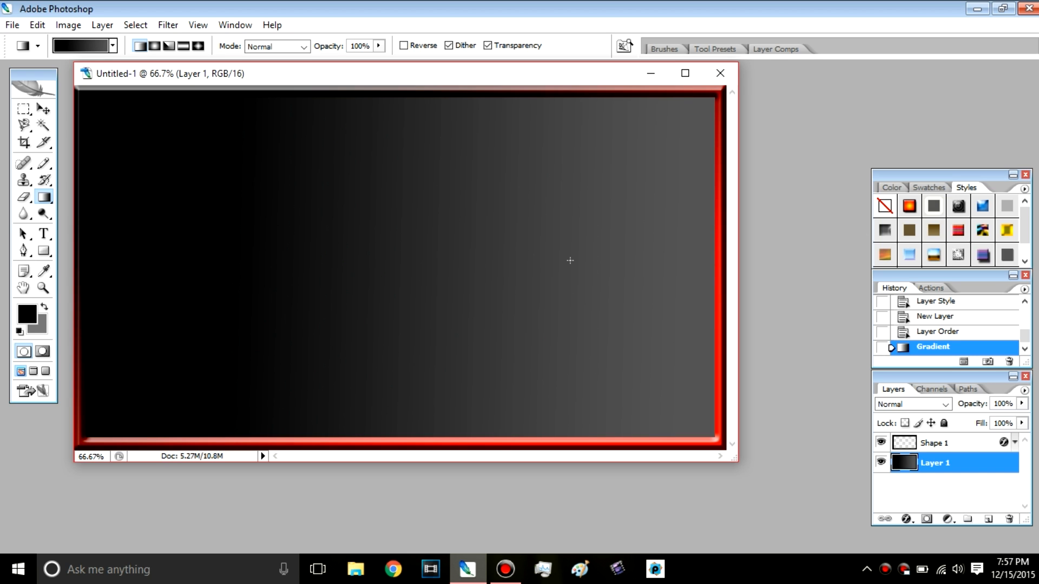
pyautogui.moveTo(149, 257)
pyautogui.mouseDown()
pyautogui.moveTo(173, 257)
pyautogui.moveTo(157, 256)
pyautogui.mouseUp()
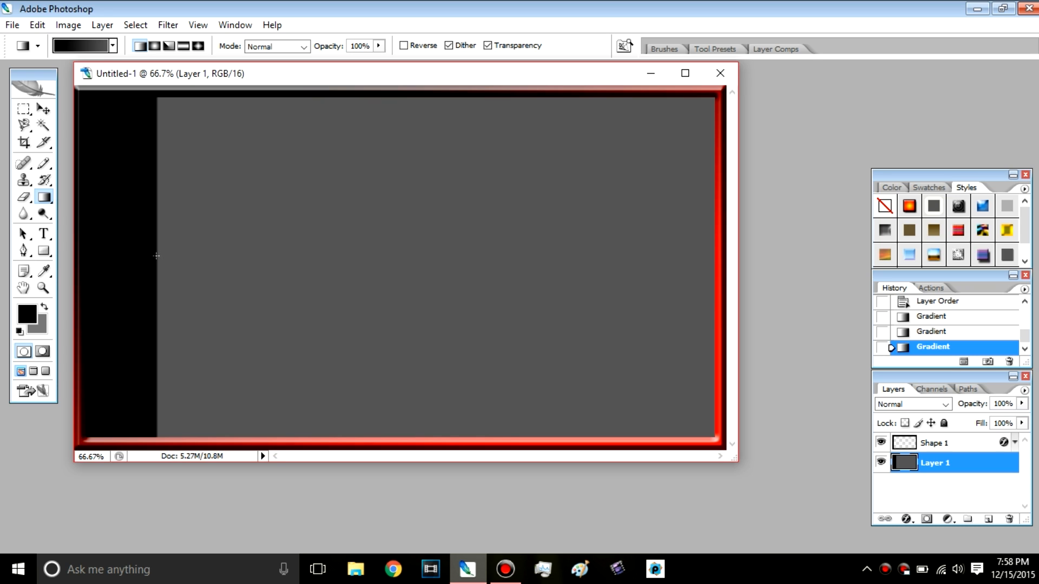
pyautogui.moveTo(157, 255); pyautogui.dragTo(159, 255)
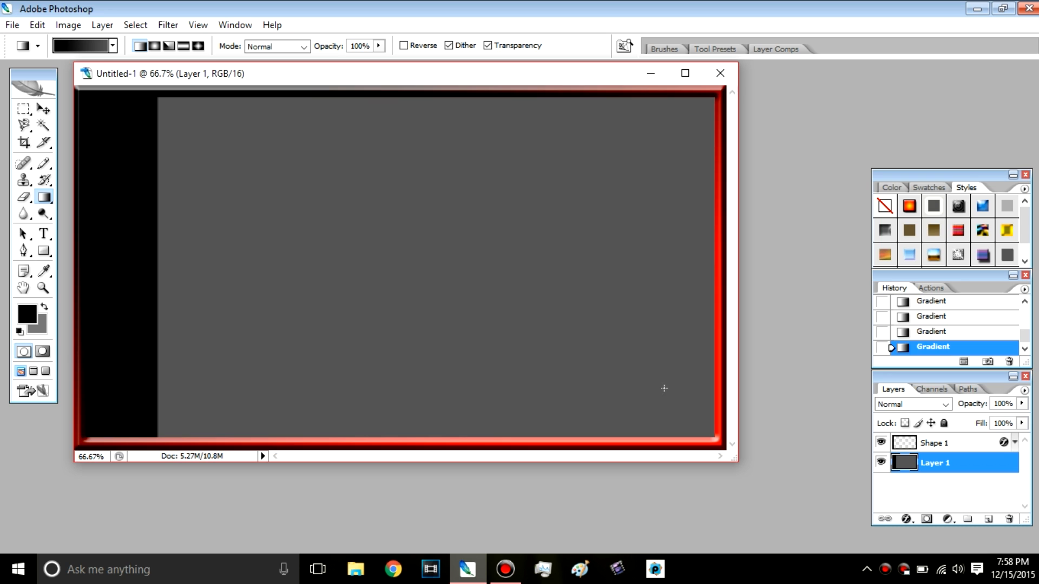
# Step: Fill Layer 1 with the black-to-dark-gray linear gradient running diagonally from the border's lower-right corner to its upper-left corner
pyautogui.moveTo(711, 435); pyautogui.dragTo(80, 89)
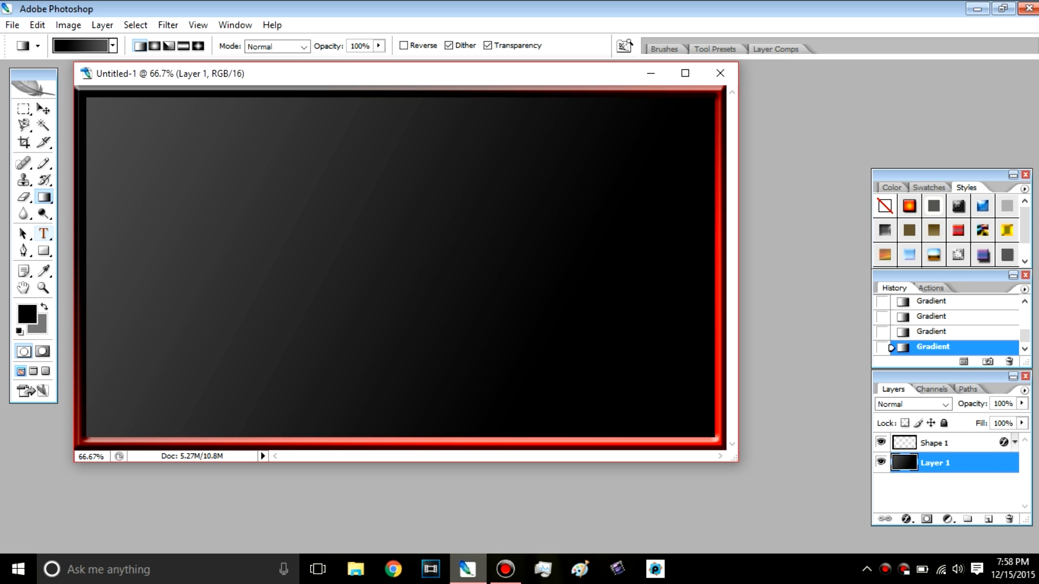
# Step: Start a text layer in the upper part of the canvas with the first line "Five nights" and begin a second line
pyautogui.click(43, 234)
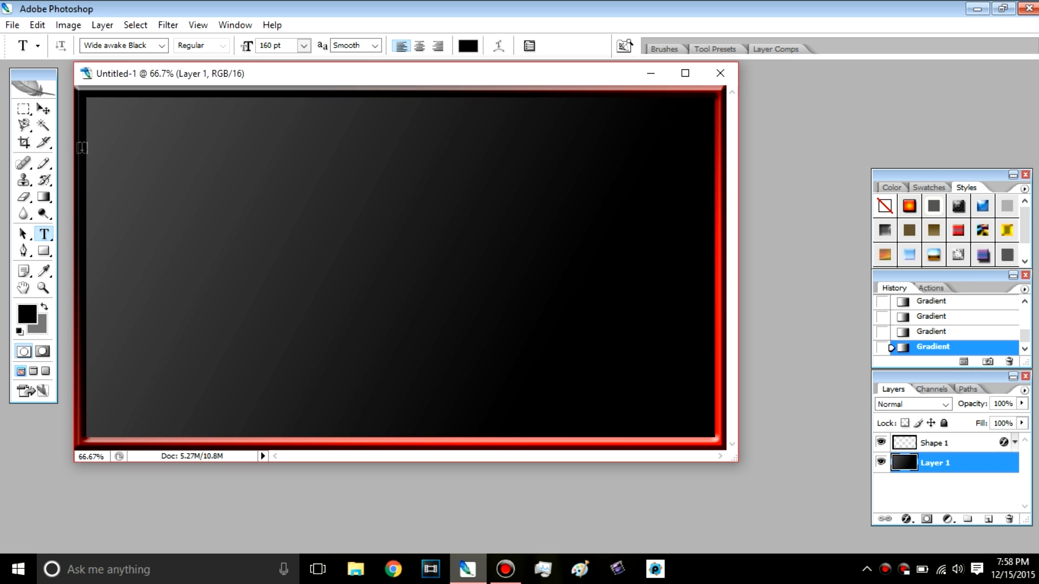
pyautogui.click(206, 176)
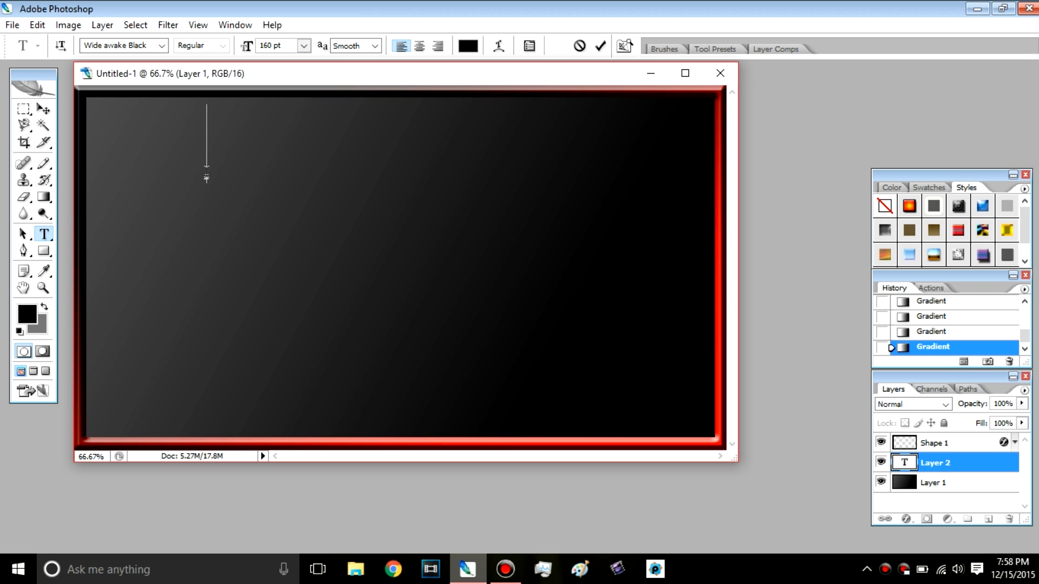
pyautogui.write('Fi')
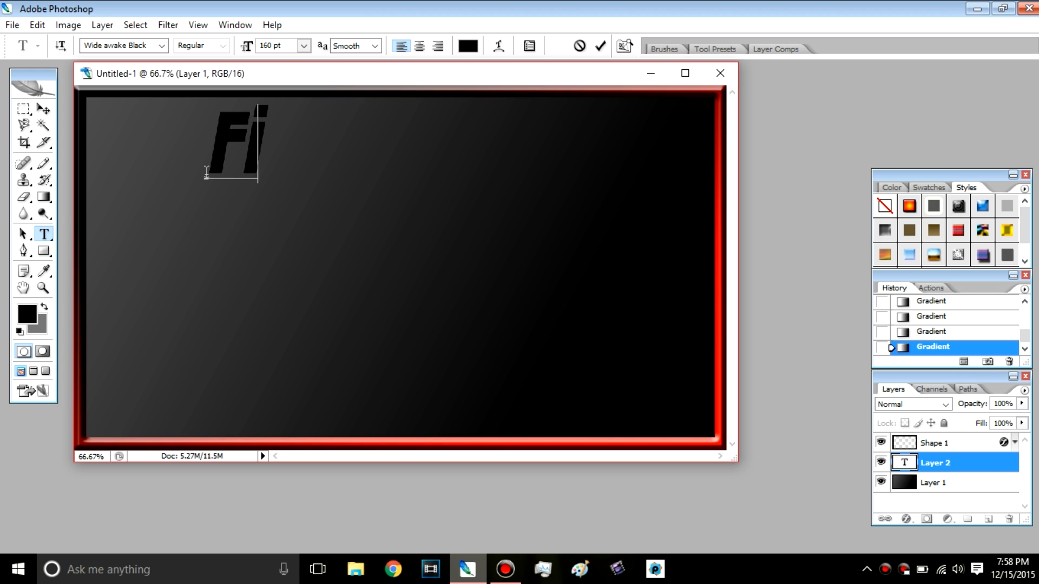
pyautogui.write('ve ')
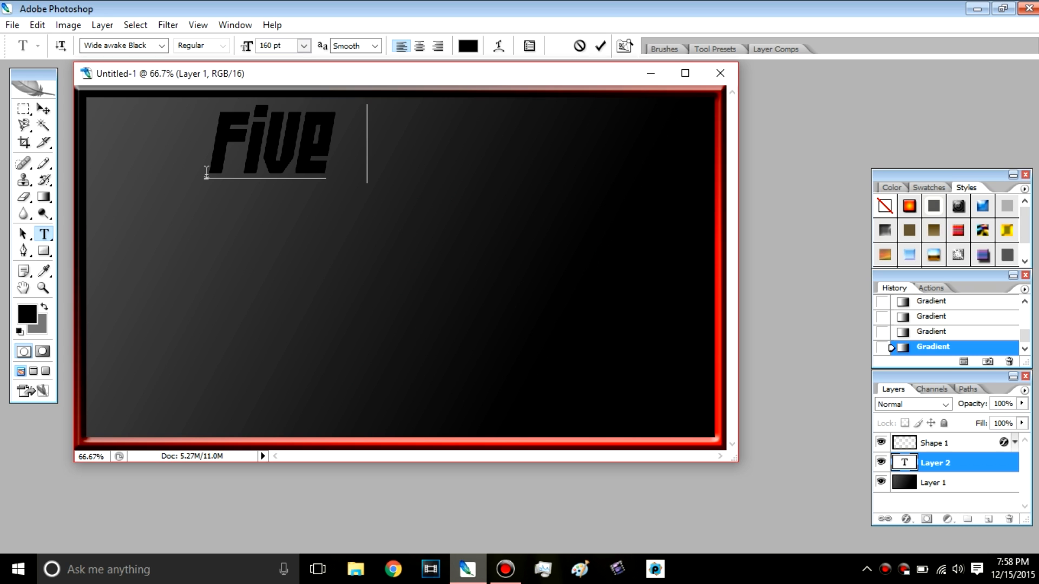
pyautogui.write('night')
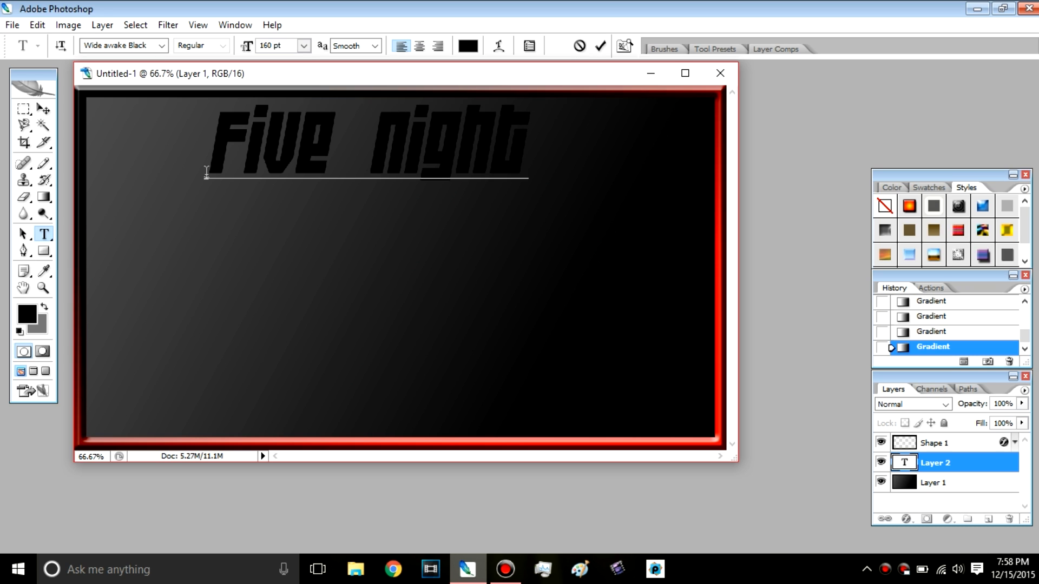
pyautogui.write('s')
pyautogui.press('Return')
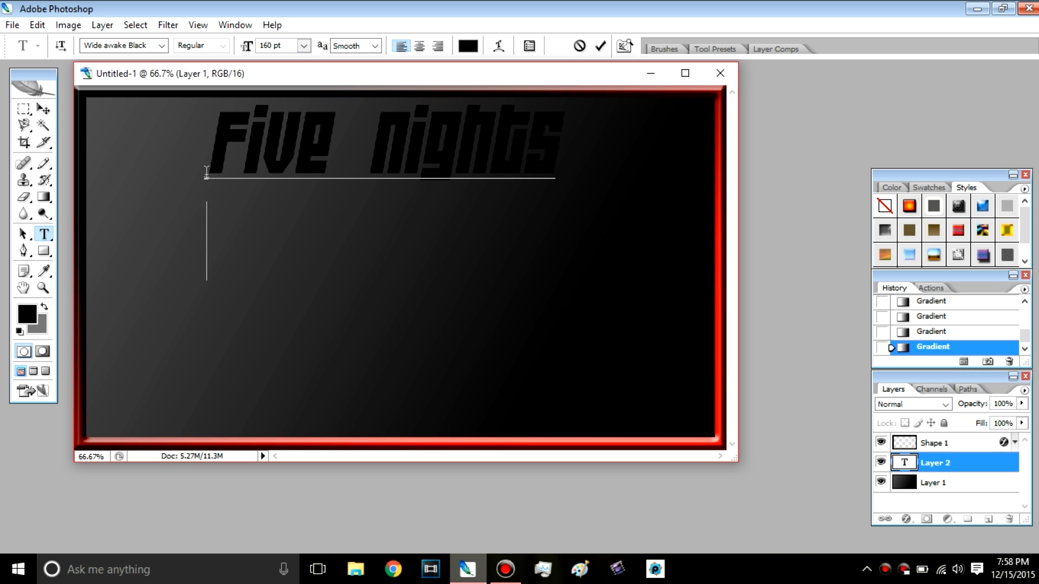
# Step: Complete the title text with "at Freddys" on the second line and "part 2" on the third
pyautogui.write('at ')
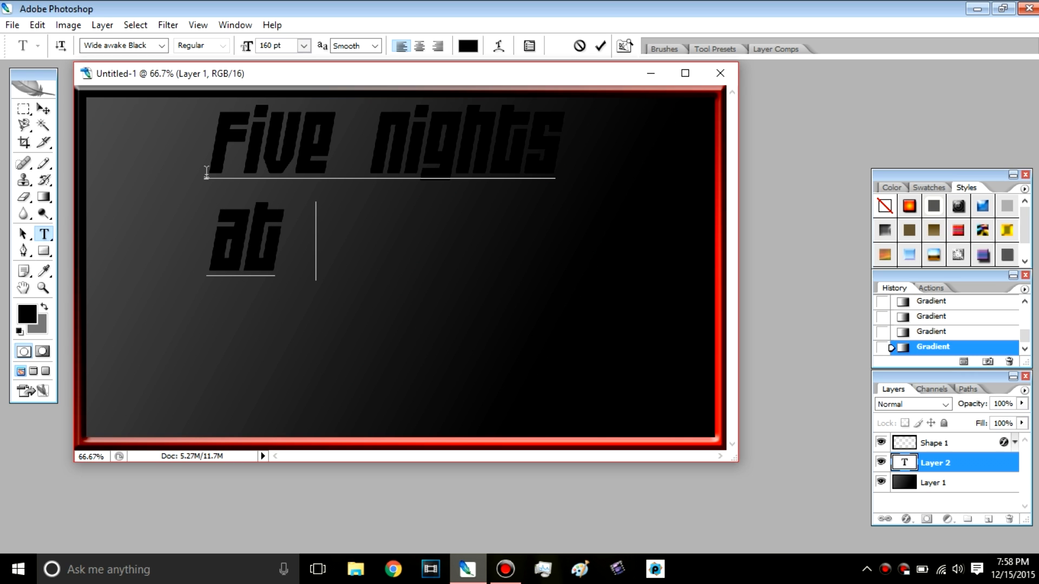
pyautogui.write('FRED')
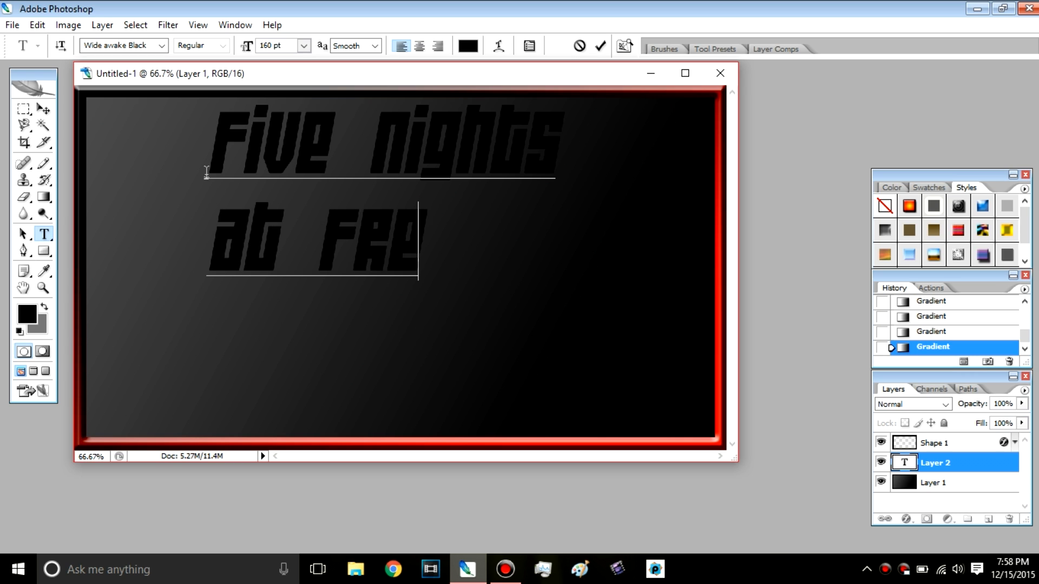
pyautogui.write('dys')
pyautogui.press('Return')
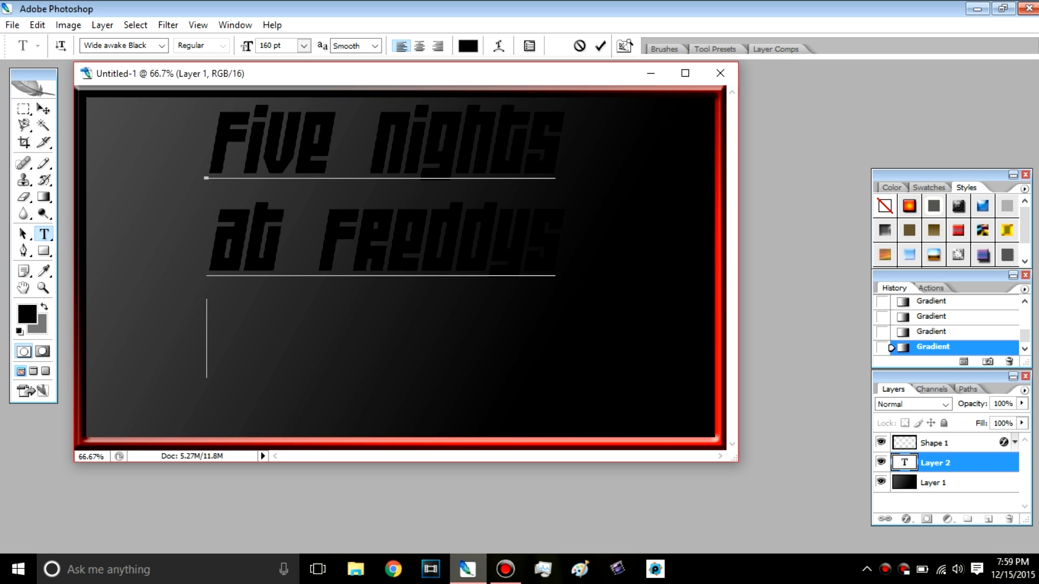
pyautogui.write('02')
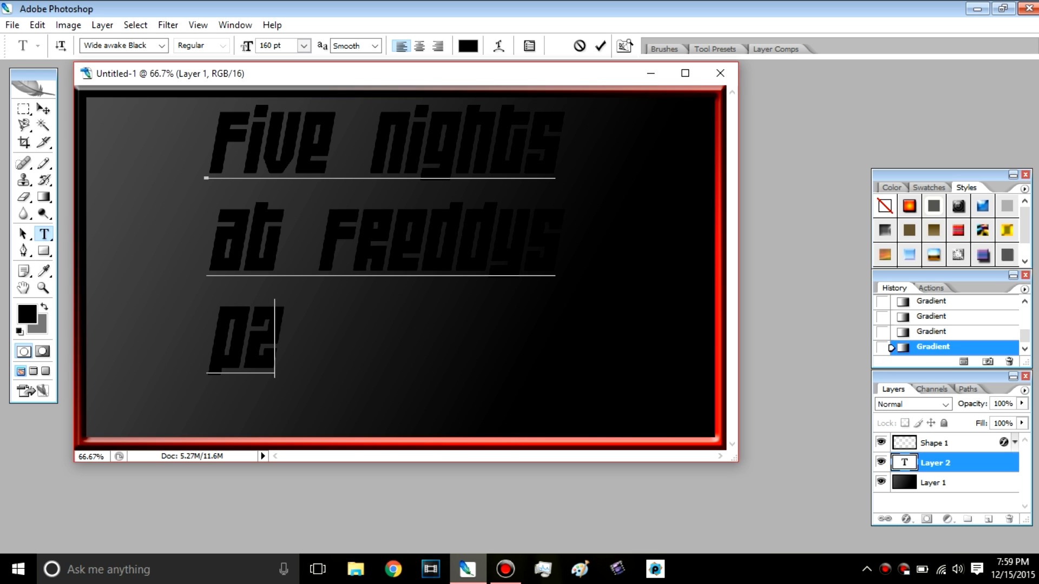
pyautogui.press('BackSpace')
pyautogui.write('ar')
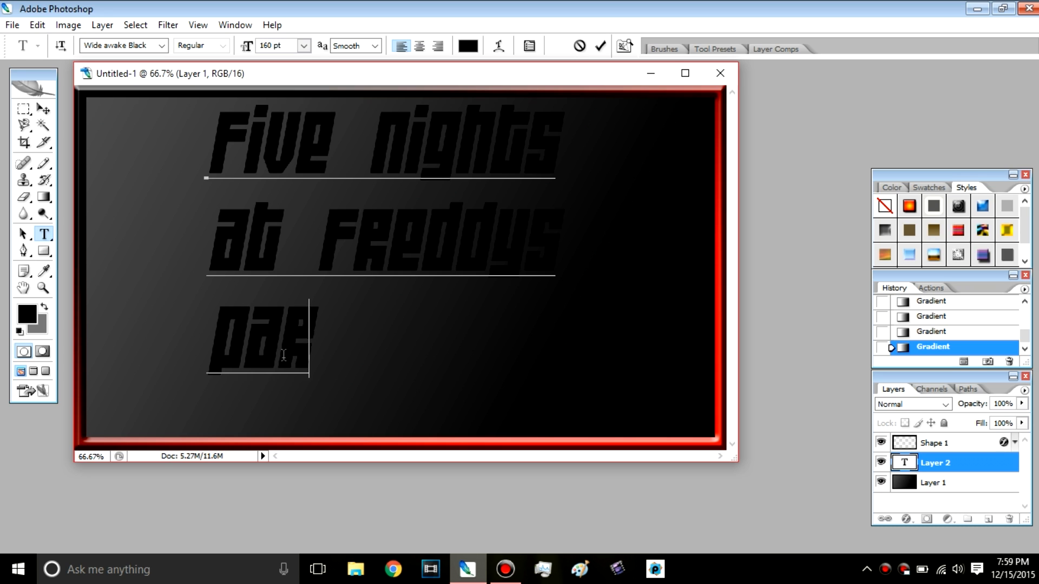
pyautogui.write('t 2')
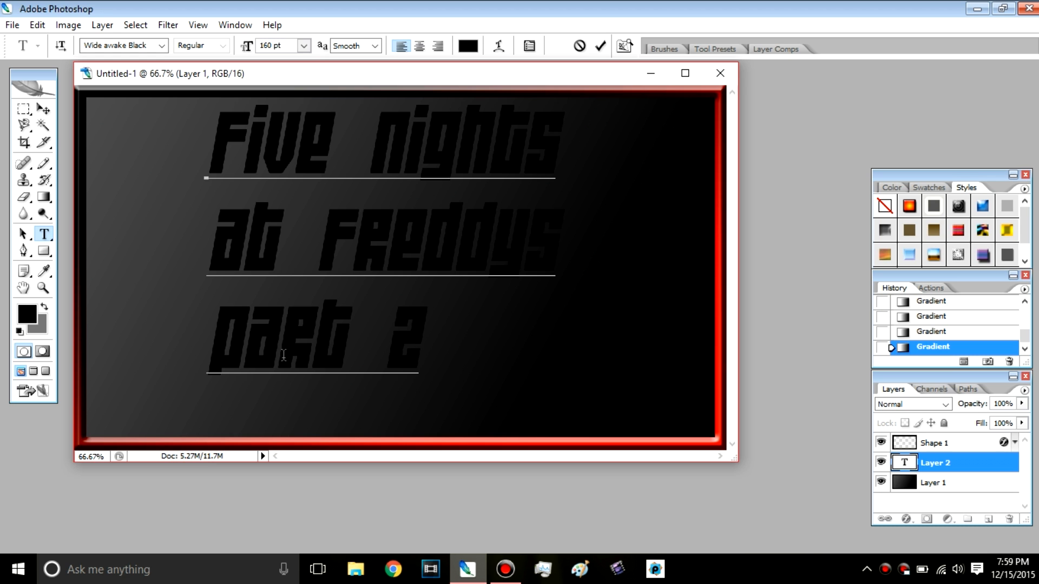
pyautogui.click(161, 45)
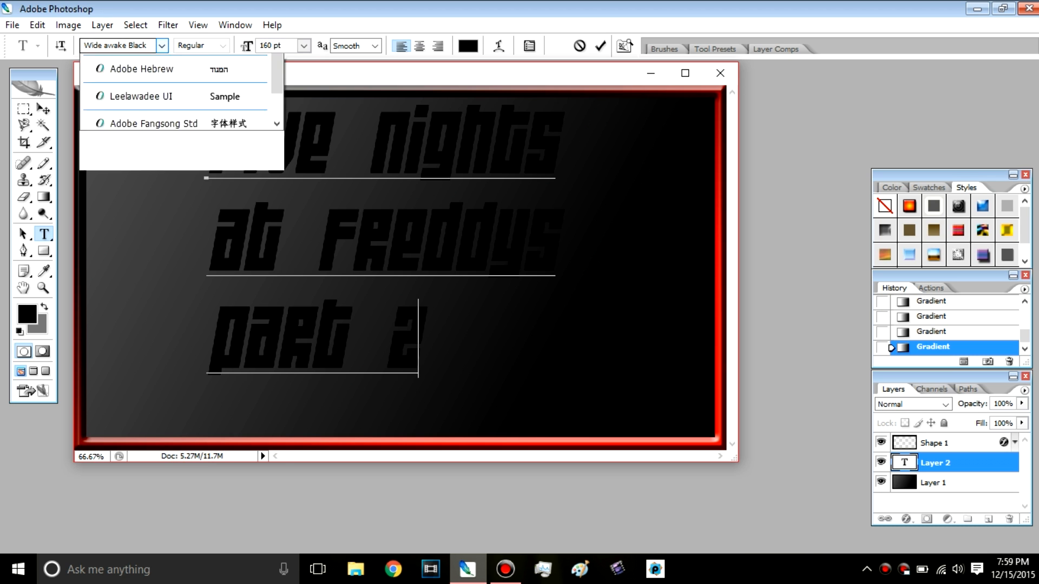
pyautogui.moveTo(277, 384); pyautogui.dragTo(276, 411)
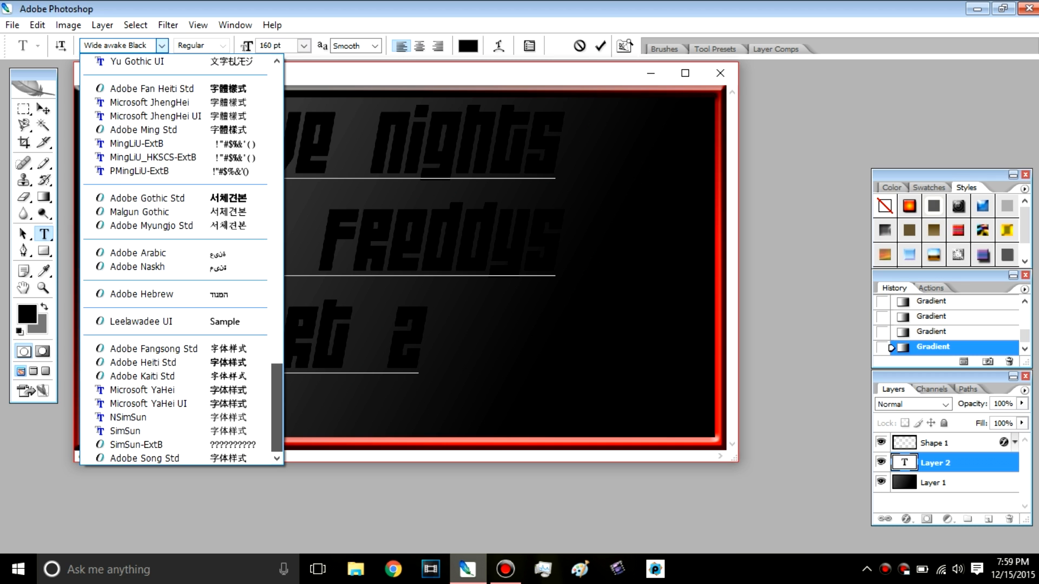
pyautogui.press('Escape')
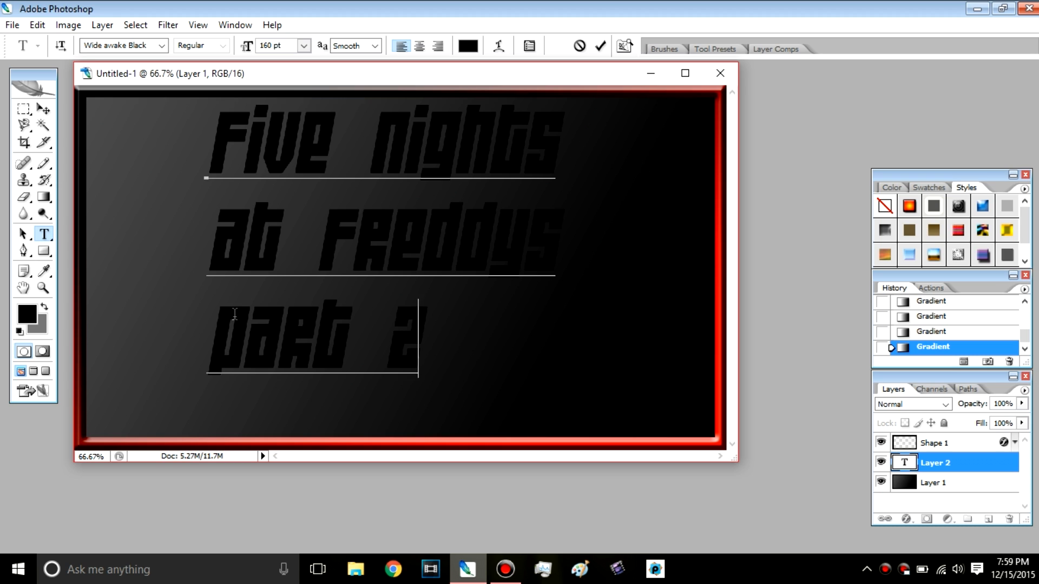
# Step: Select all three lines of the title text, from "Five nights" through "part 2"
pyautogui.tripleClick(292, 263)
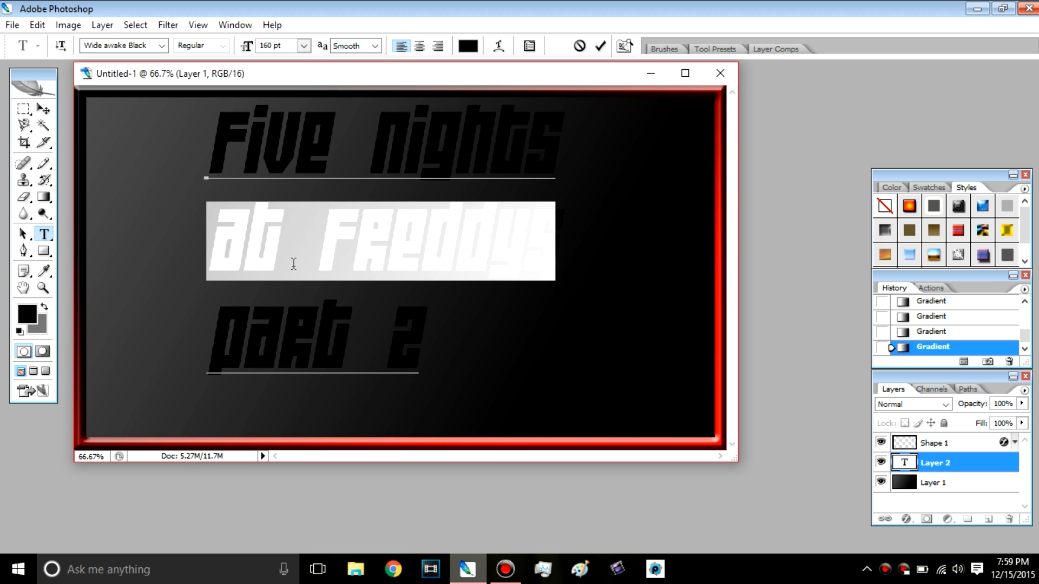
pyautogui.click(418, 352)
pyautogui.moveTo(422, 347); pyautogui.dragTo(189, 150)
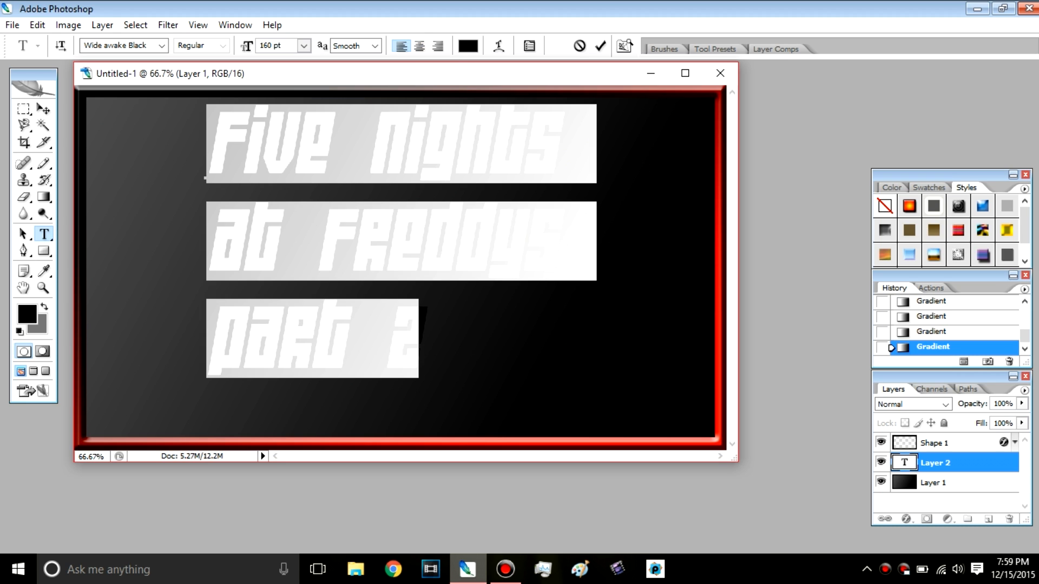
# Step: Try center and right alignment on the title, repositioning it each time, and return it to left alignment
pyautogui.hotkey('ctrl', 'shift', 'c')
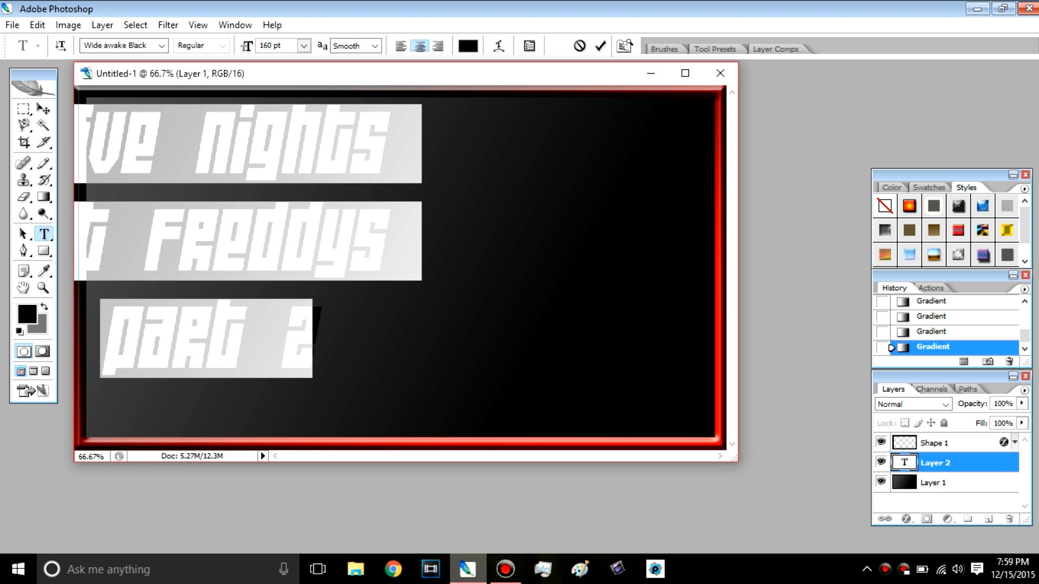
pyautogui.moveTo(369, 340); pyautogui.dragTo(538, 349)
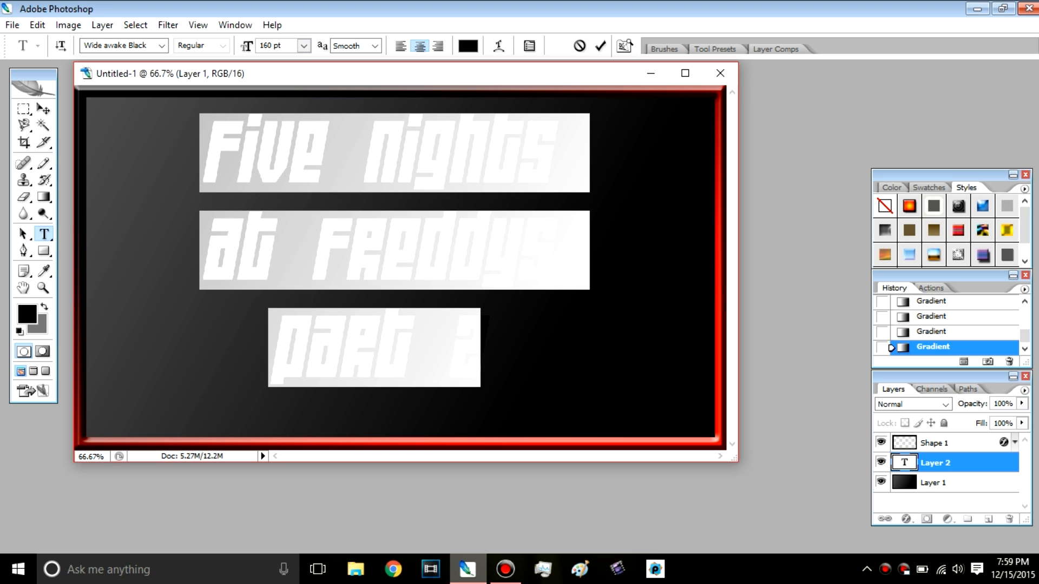
pyautogui.hotkey('ctrl', 'shift', 'r')
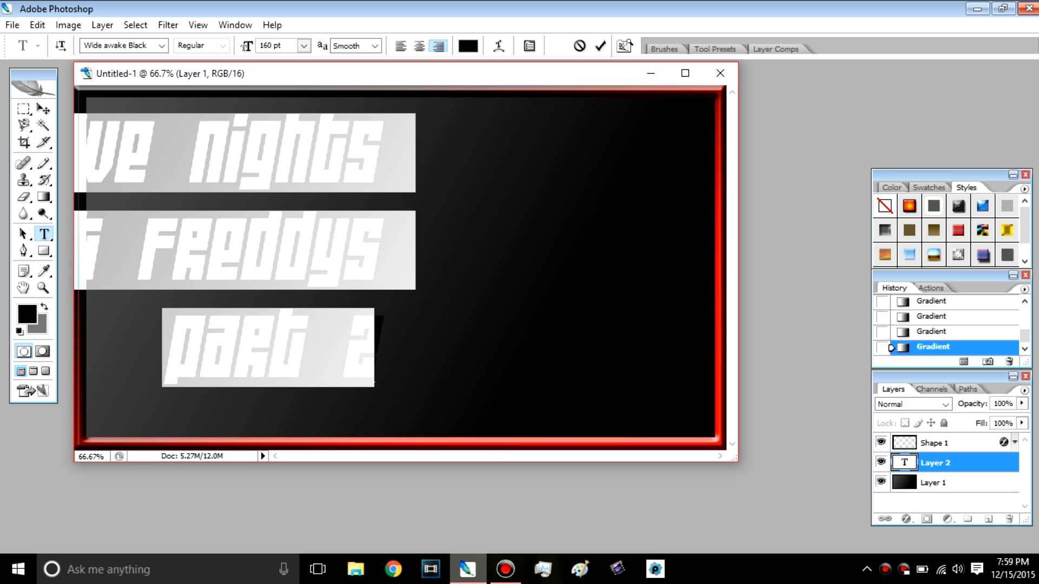
pyautogui.moveTo(422, 379); pyautogui.dragTo(619, 380)
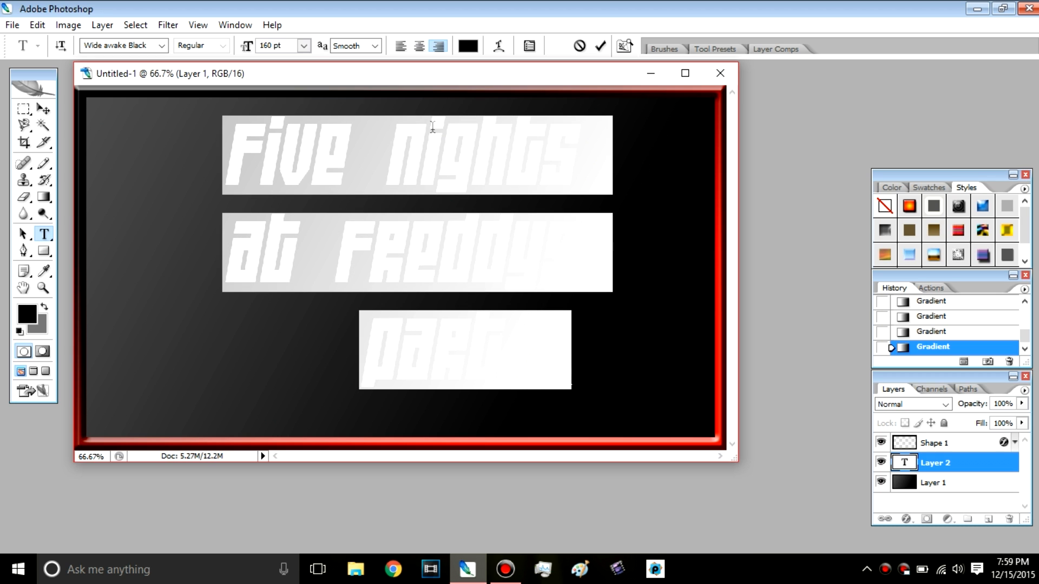
pyautogui.hotkey('ctrl', 'shift', 'l')
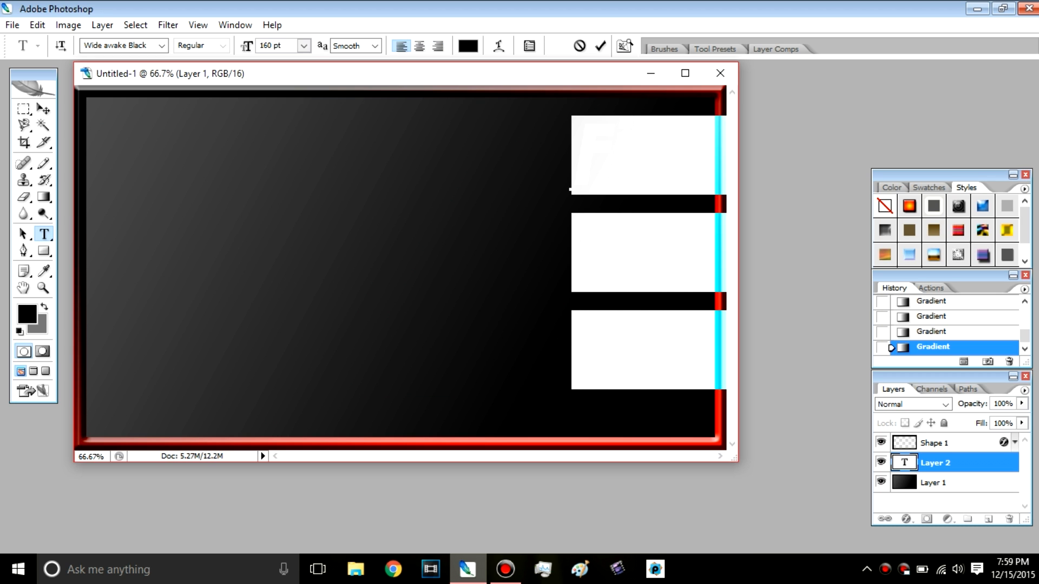
# Step: Move the left-aligned title text into the upper-left area of the canvas, just inside the border
pyautogui.moveTo(619, 381); pyautogui.dragTo(157, 375)
pyautogui.moveTo(219, 305); pyautogui.dragTo(212, 295)
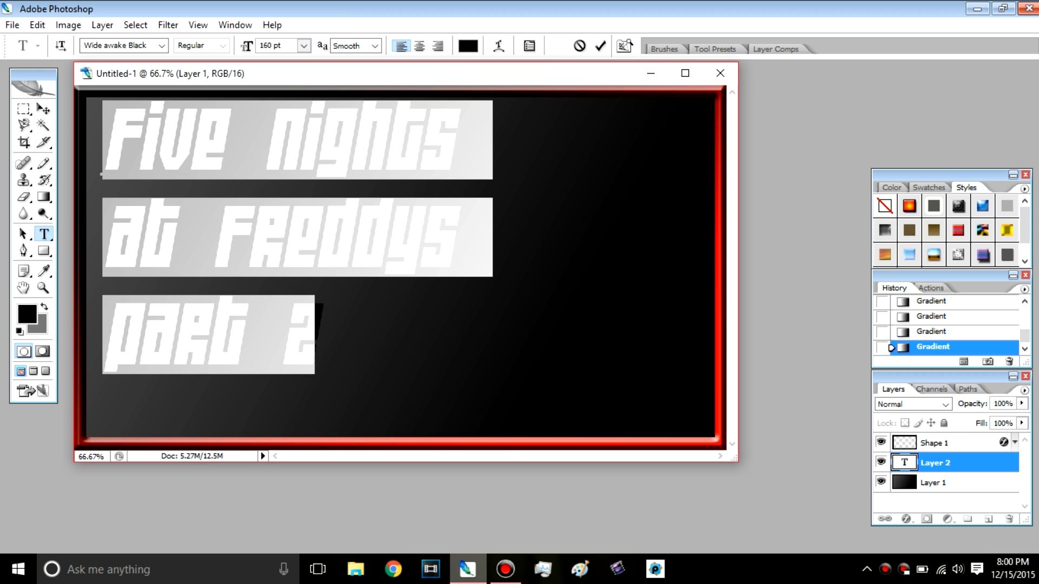
# Step: Change the color of the selected title text to bright blue (006cff) and deselect the characters
pyautogui.click(468, 45)
pyautogui.moveTo(468, 236)
pyautogui.mouseDown()
pyautogui.moveTo(527, 139)
pyautogui.moveTo(417, 174)
pyautogui.moveTo(492, 195)
pyautogui.moveTo(510, 262)
pyautogui.moveTo(514, 174)
pyautogui.moveTo(487, 157)
pyautogui.moveTo(496, 227)
pyautogui.moveTo(546, 229)
pyautogui.moveTo(546, 213)
pyautogui.moveTo(546, 222)
pyautogui.moveTo(508, 197)
pyautogui.moveTo(527, 140)
pyautogui.mouseUp()
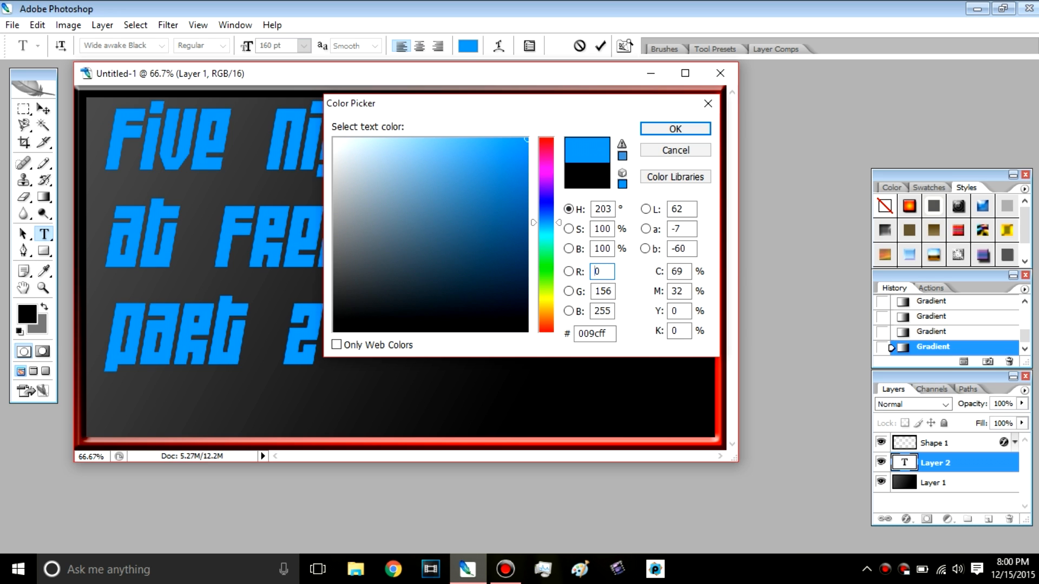
pyautogui.moveTo(546, 222); pyautogui.dragTo(546, 217)
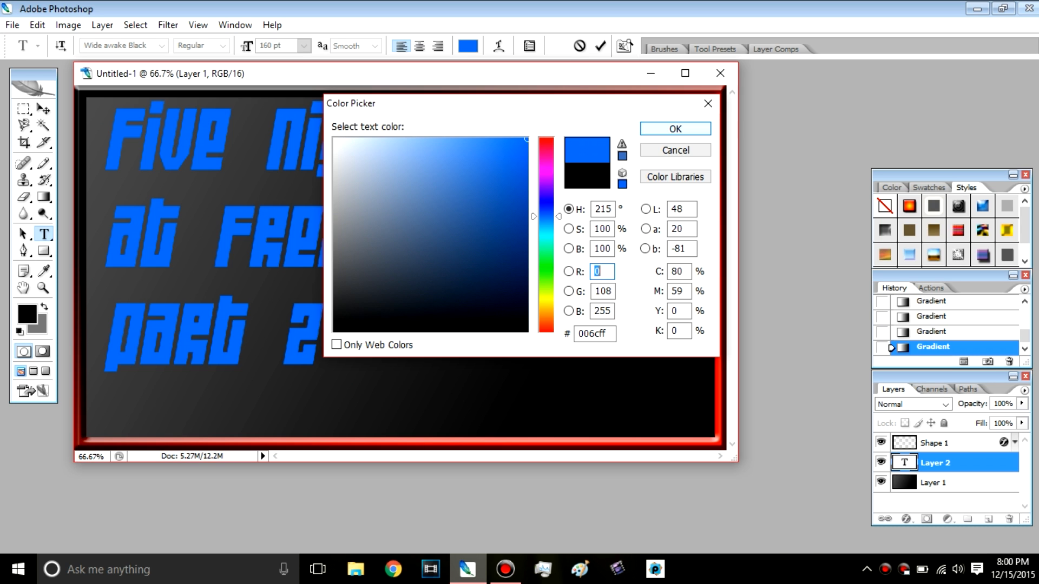
pyautogui.click(675, 129)
pyautogui.click(243, 232)
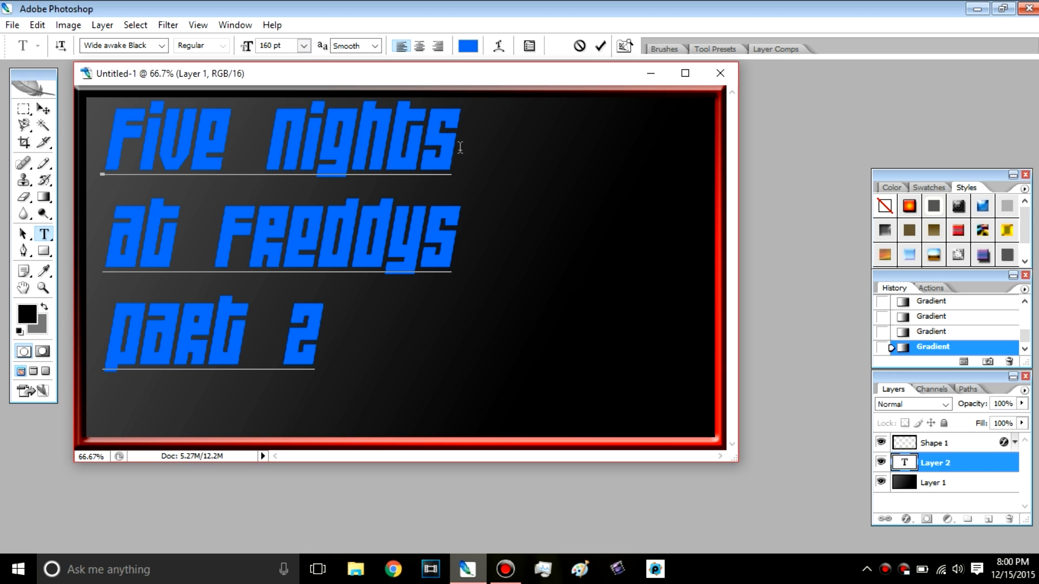
# Step: Add an Inner Bevel to the title text with 1000% depth, 6 px size and 10 px soften
pyautogui.click(103, 24)
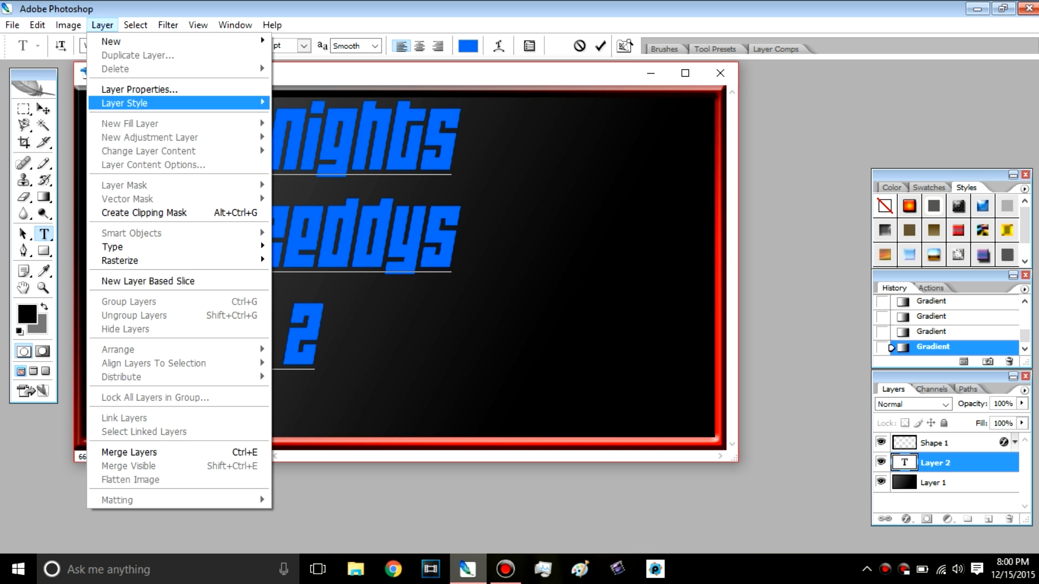
pyautogui.moveTo(136, 103)
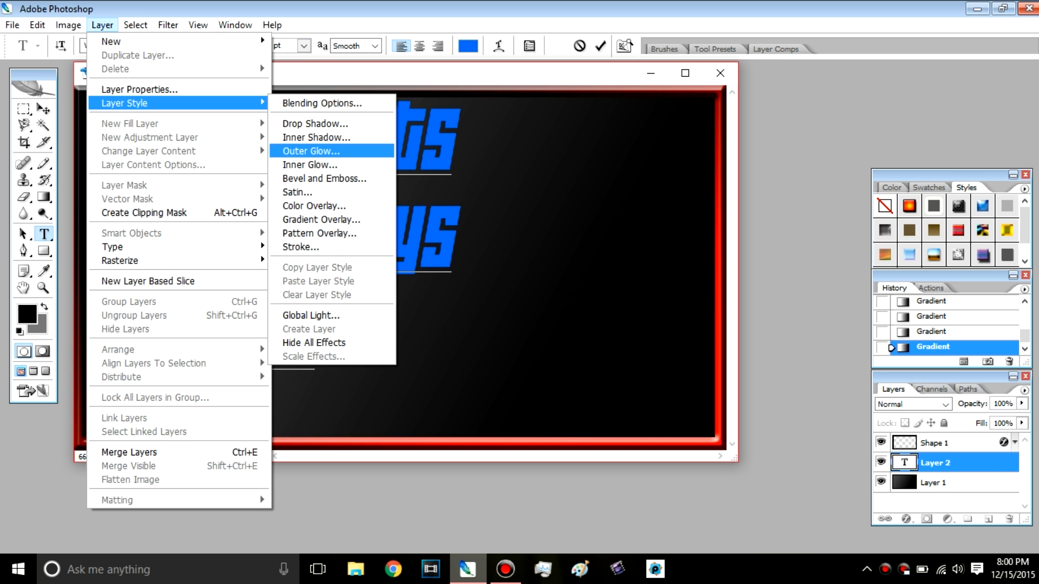
pyautogui.click(325, 178)
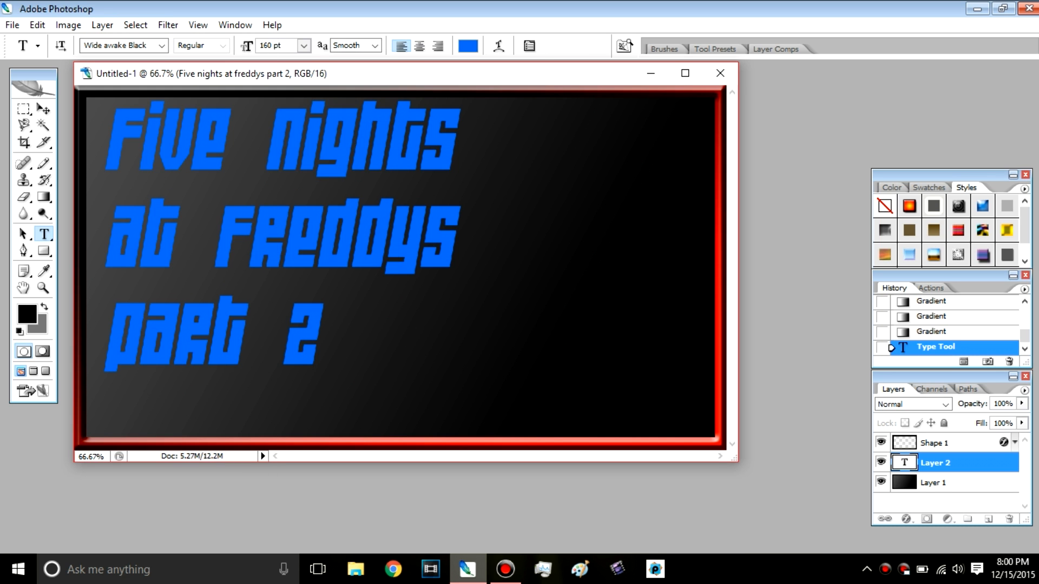
pyautogui.moveTo(344, 133); pyautogui.dragTo(631, 129)
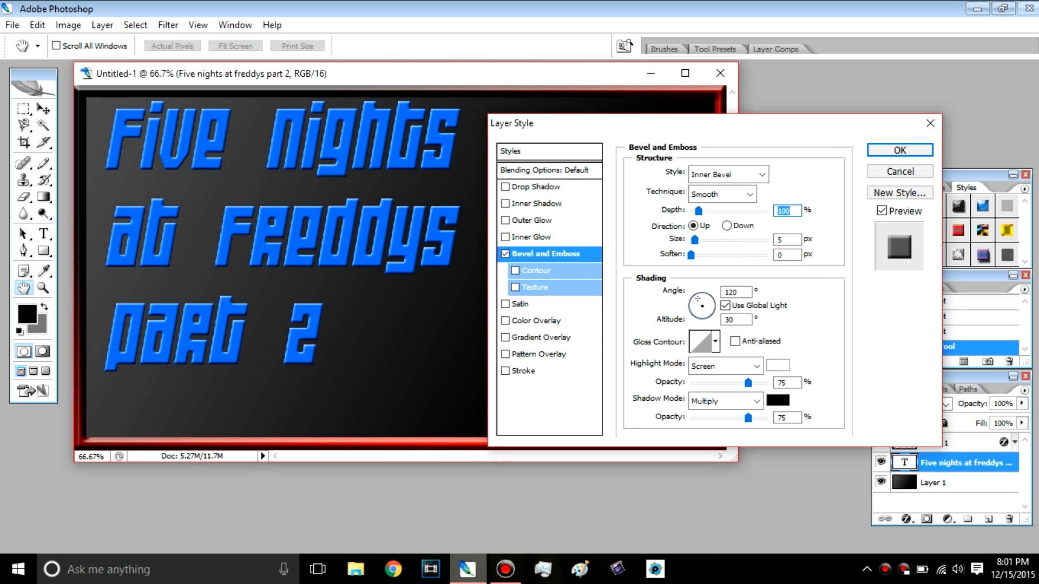
pyautogui.moveTo(698, 211); pyautogui.dragTo(769, 211)
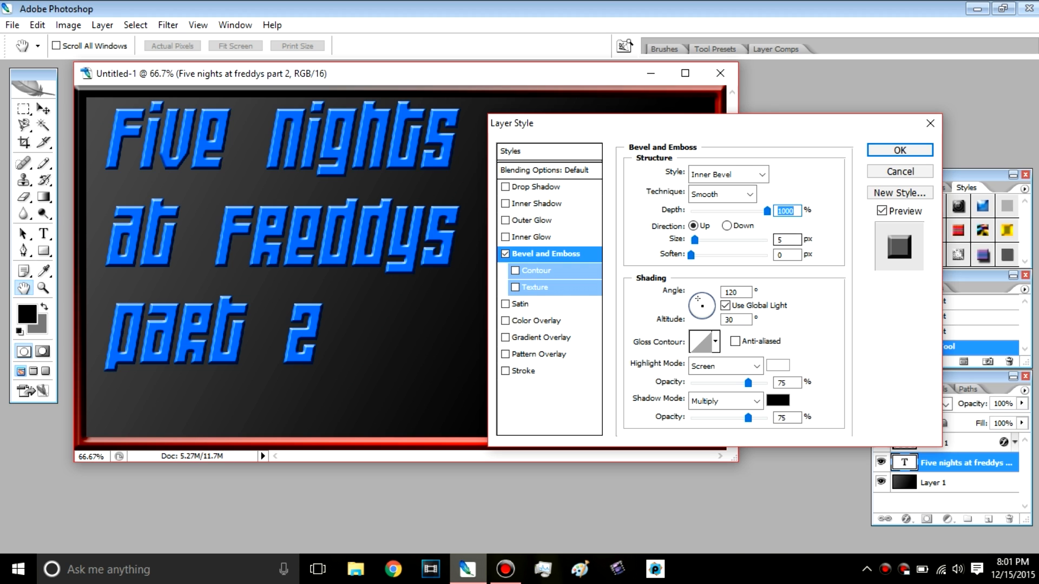
pyautogui.moveTo(695, 239); pyautogui.dragTo(697, 239)
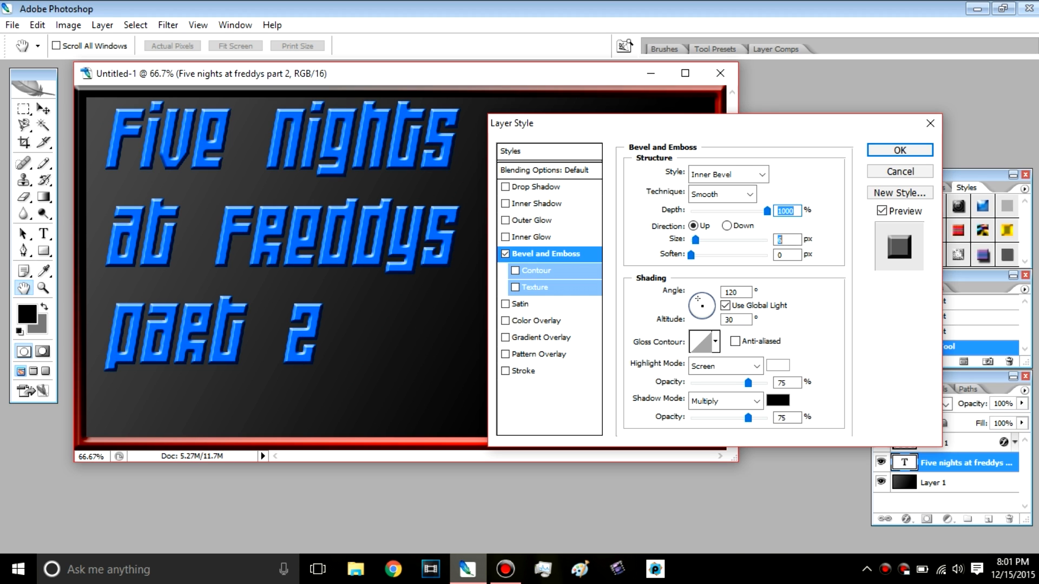
pyautogui.moveTo(690, 255); pyautogui.dragTo(738, 255)
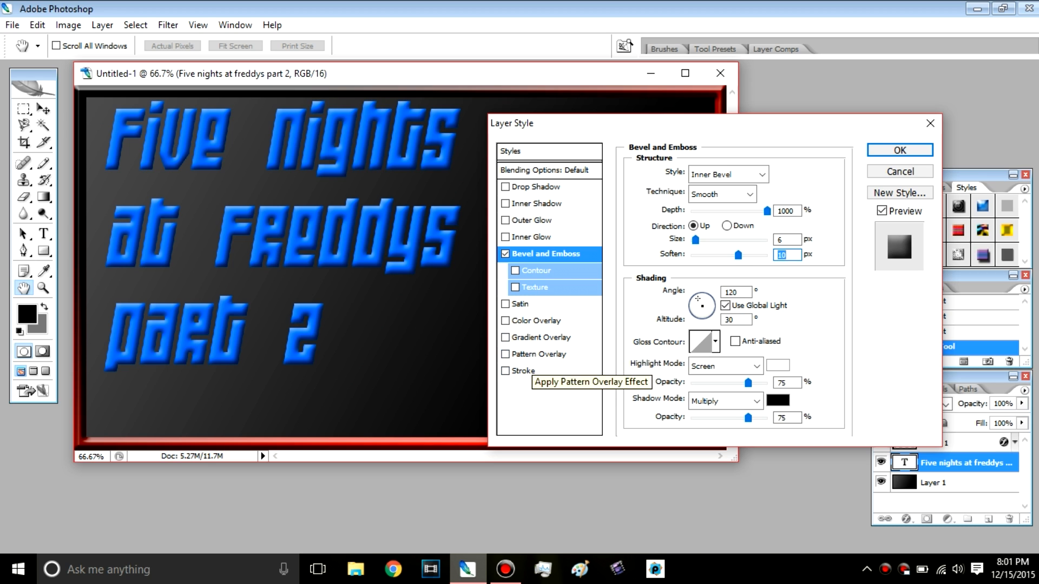
# Step: Add a black (000000) outside stroke to the title text and increase its thickness
pyautogui.click(506, 371)
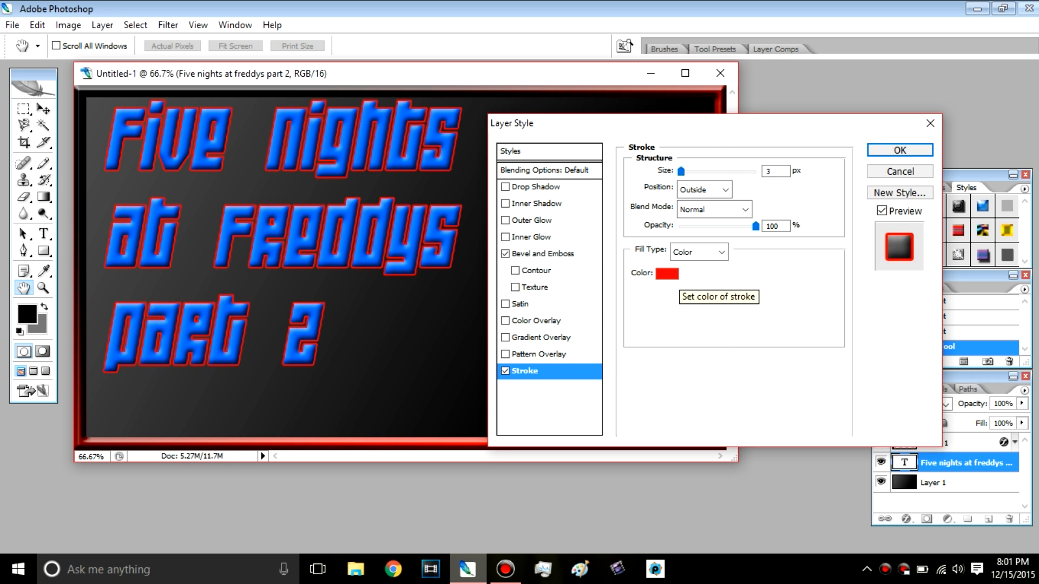
pyautogui.click(667, 274)
pyautogui.write('0')
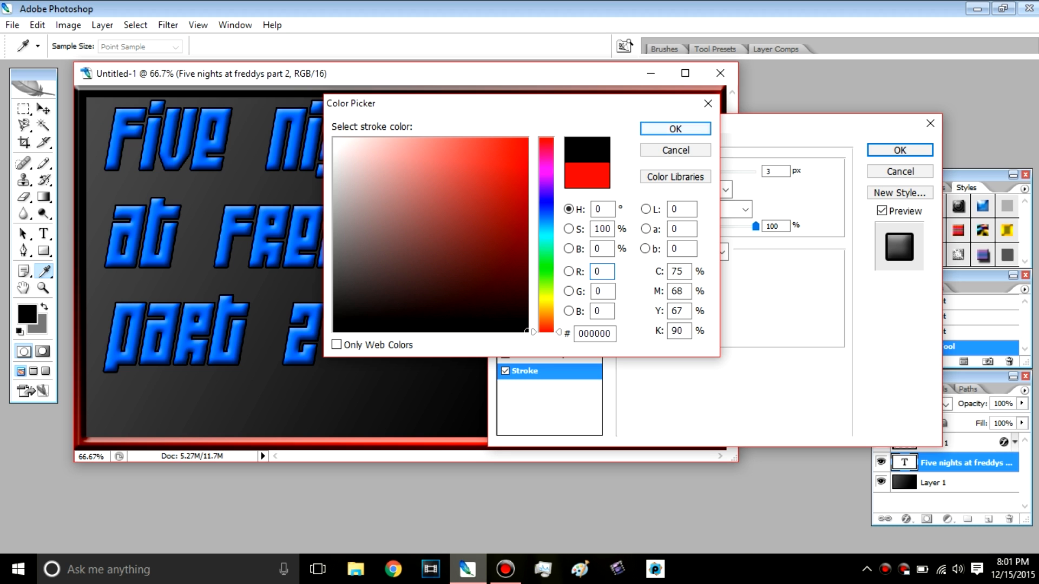
pyautogui.click(335, 140)
pyautogui.write('0')
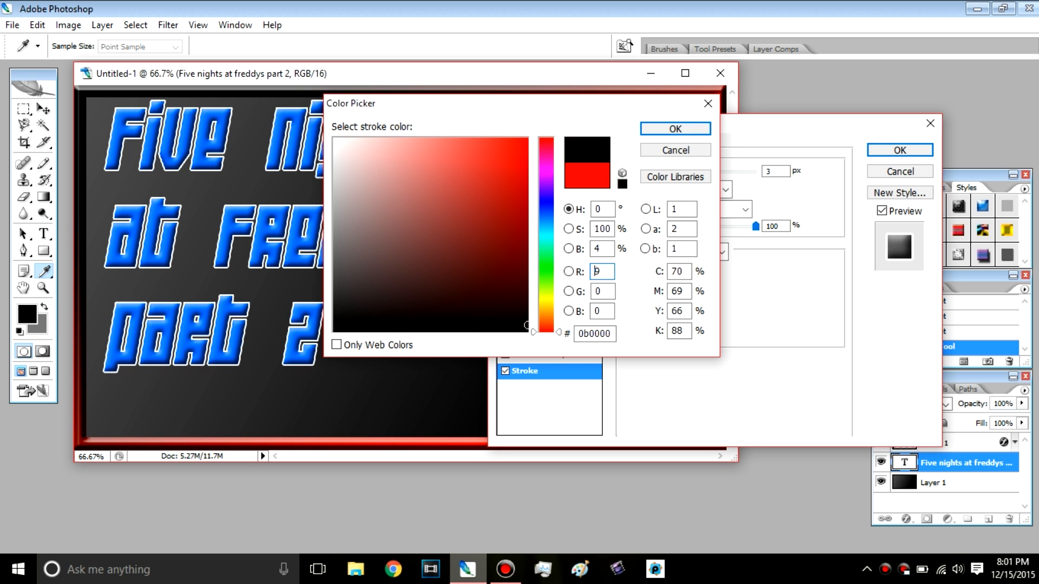
pyautogui.press('Return')
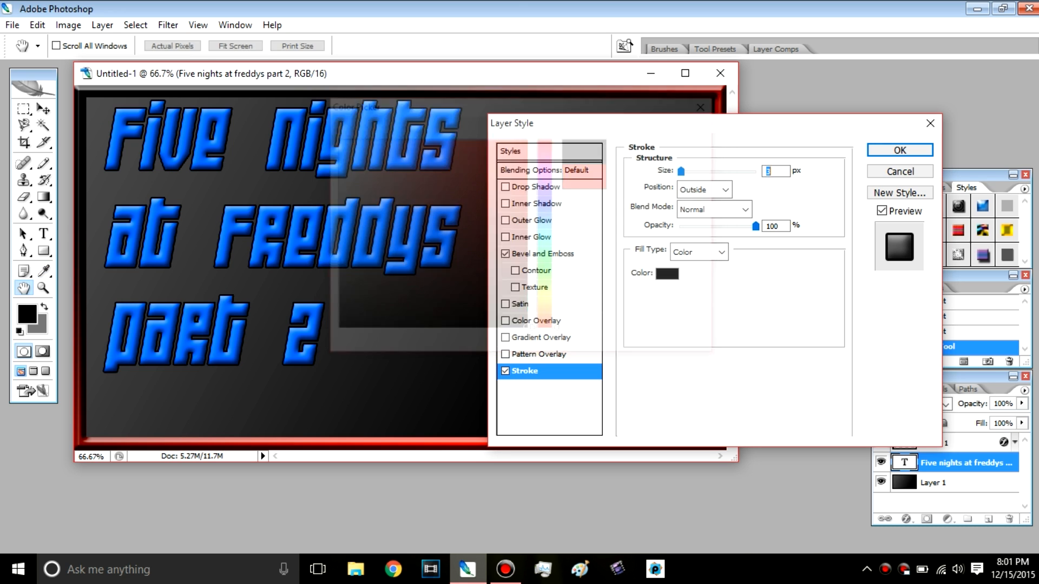
pyautogui.moveTo(681, 171)
pyautogui.mouseDown()
pyautogui.moveTo(729, 171)
pyautogui.moveTo(686, 171)
pyautogui.mouseUp()
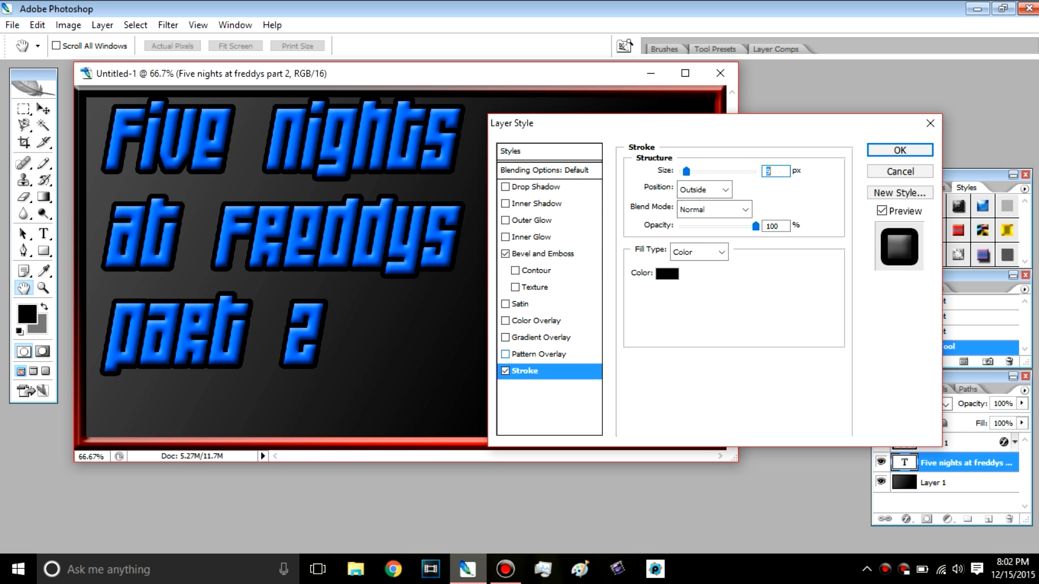
# Step: Add a white (ffffff) outer glow around the title text with 9% spread and 29 px size
pyautogui.click(532, 221)
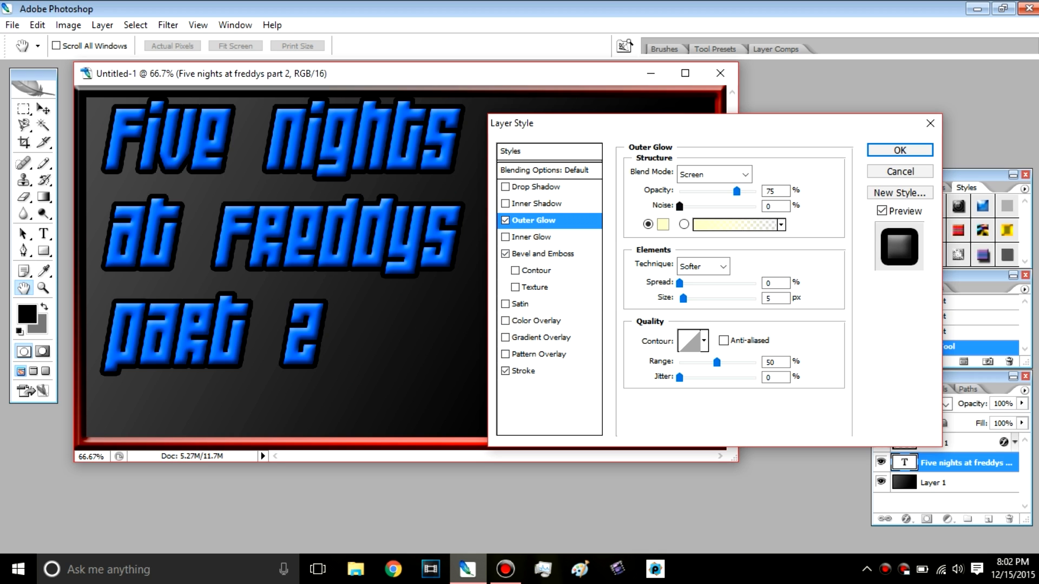
pyautogui.click(771, 191)
pyautogui.moveTo(679, 284); pyautogui.dragTo(695, 299)
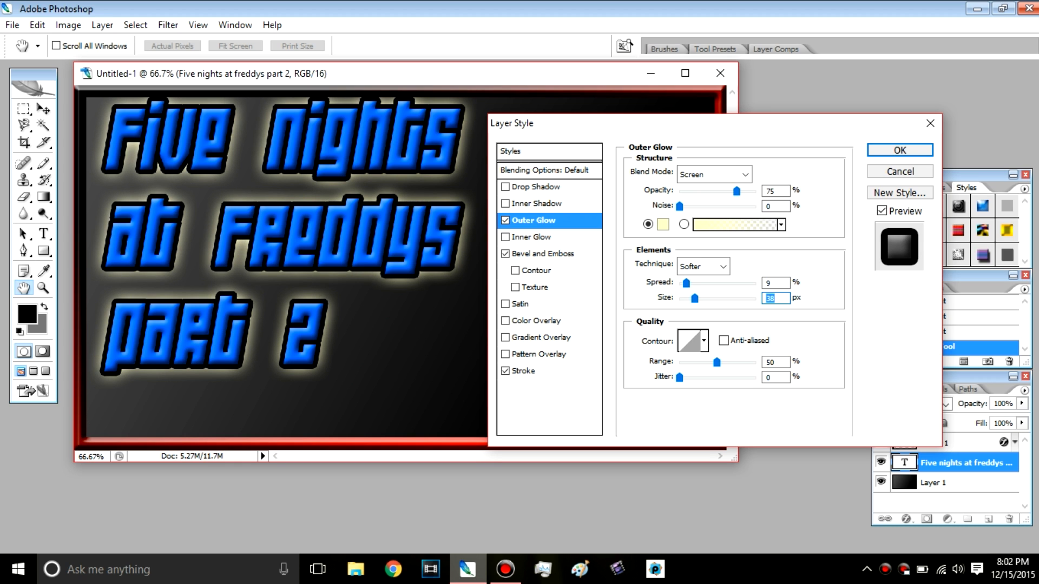
pyautogui.click(663, 225)
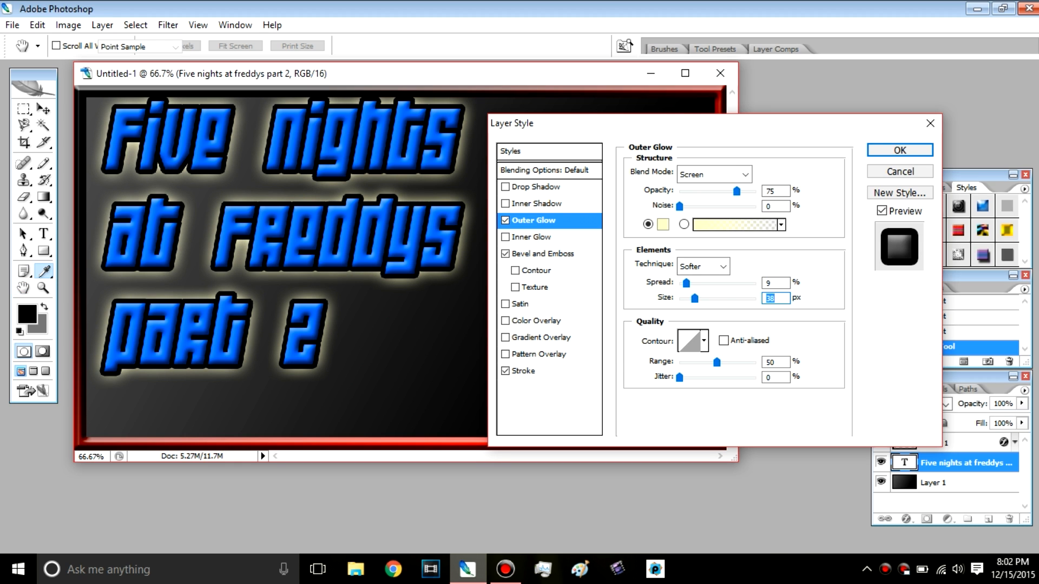
pyautogui.click(333, 139)
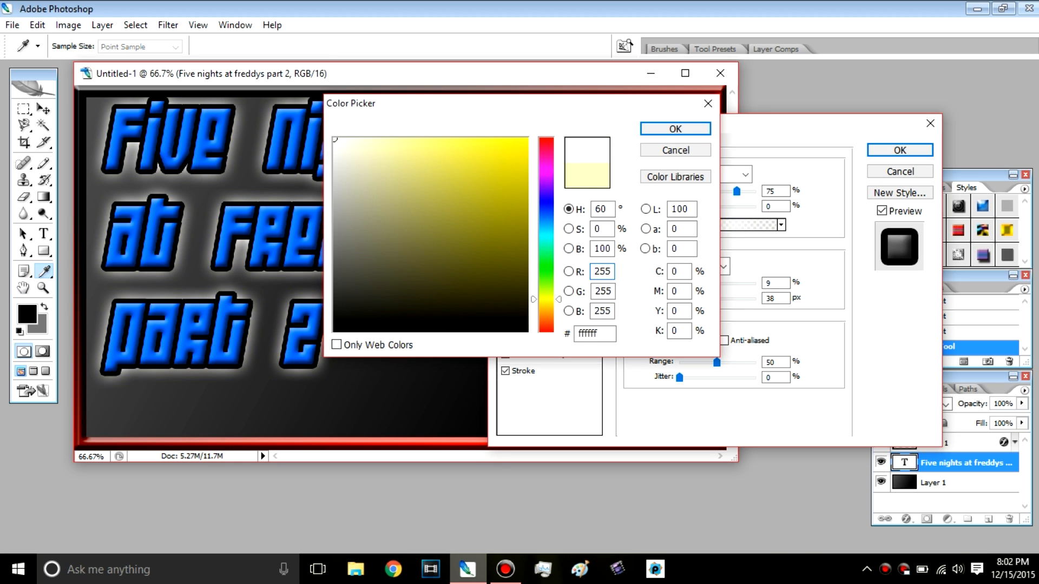
pyautogui.click(675, 128)
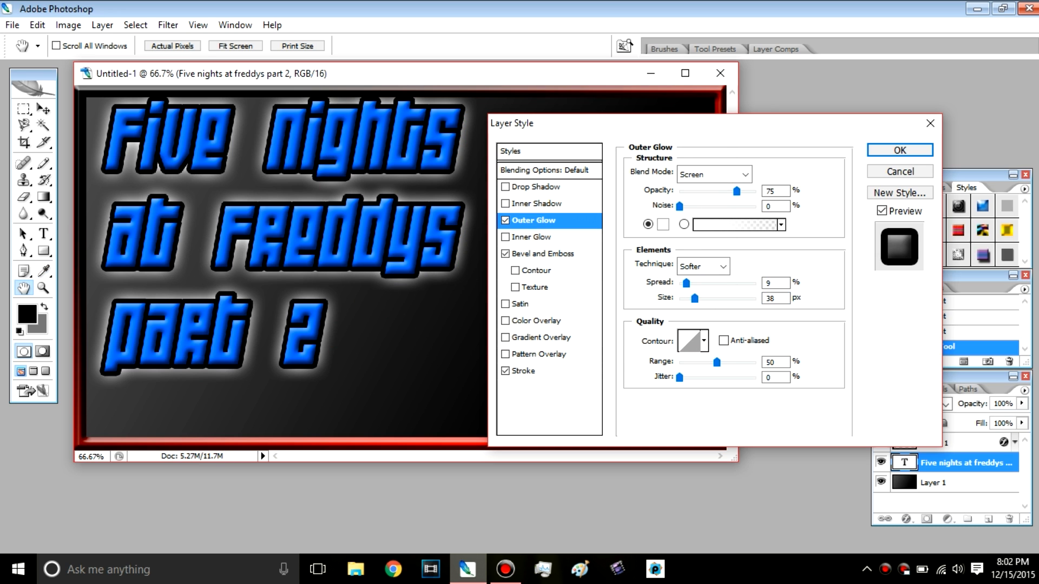
pyautogui.moveTo(694, 298)
pyautogui.mouseDown()
pyautogui.moveTo(713, 298)
pyautogui.moveTo(692, 298)
pyautogui.mouseUp()
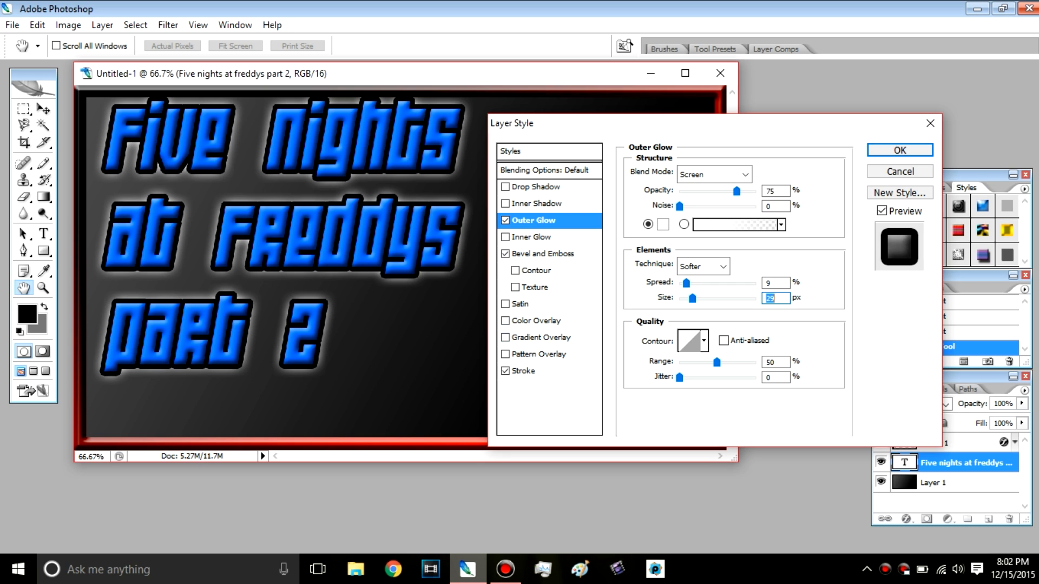
# Step: Add a gradient overlay to the title text and set the gradient's end stop to blue (0066ff)
pyautogui.click(541, 338)
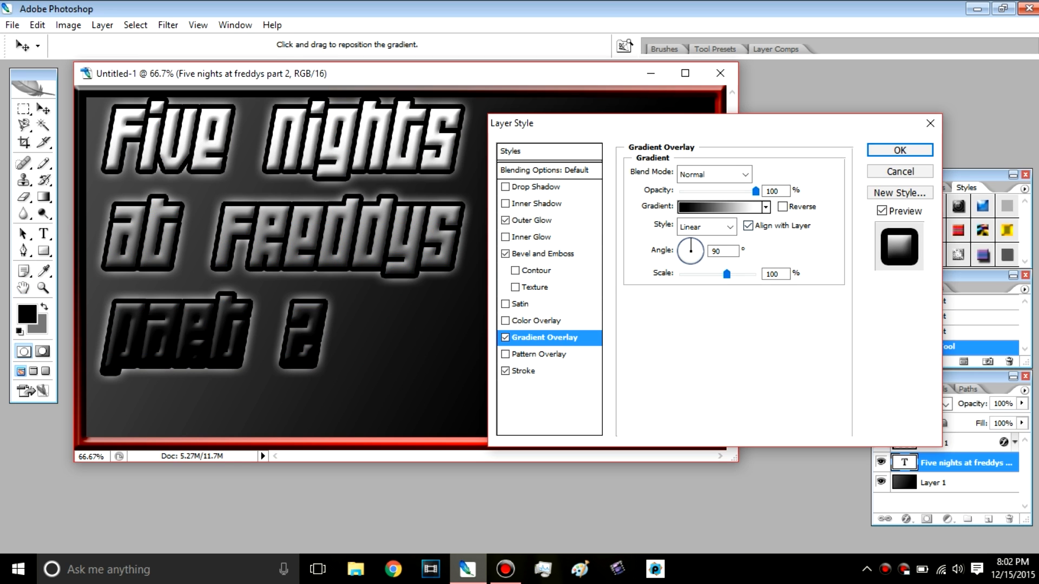
pyautogui.click(719, 207)
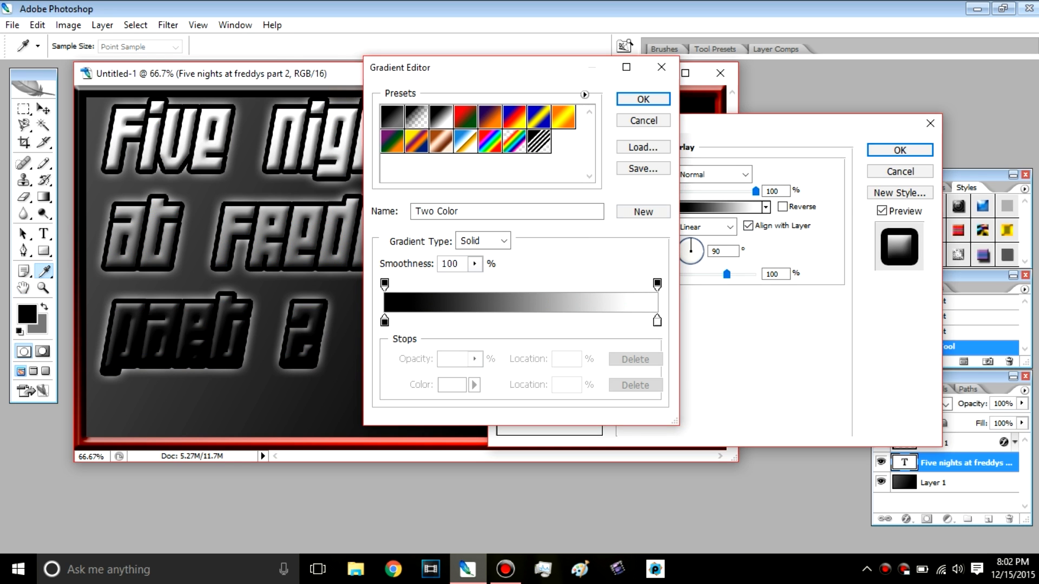
pyautogui.doubleClick(657, 321)
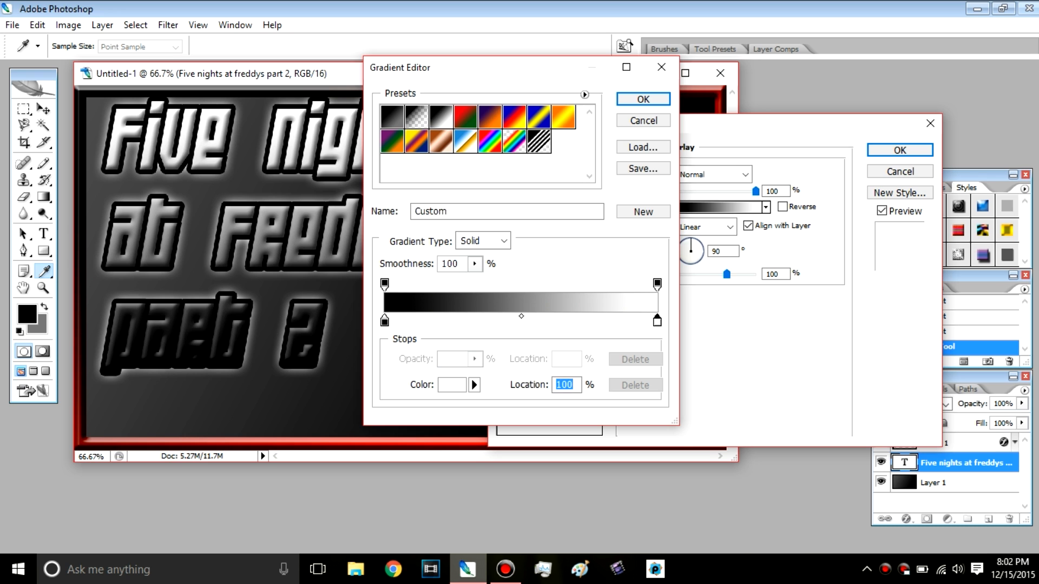
pyautogui.click(546, 216)
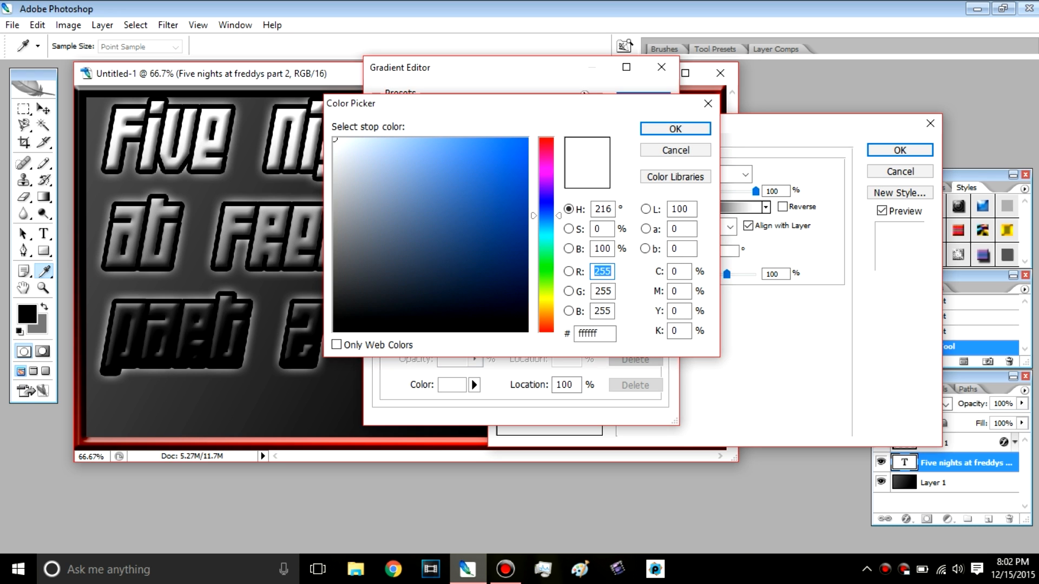
pyautogui.moveTo(479, 169); pyautogui.dragTo(528, 138)
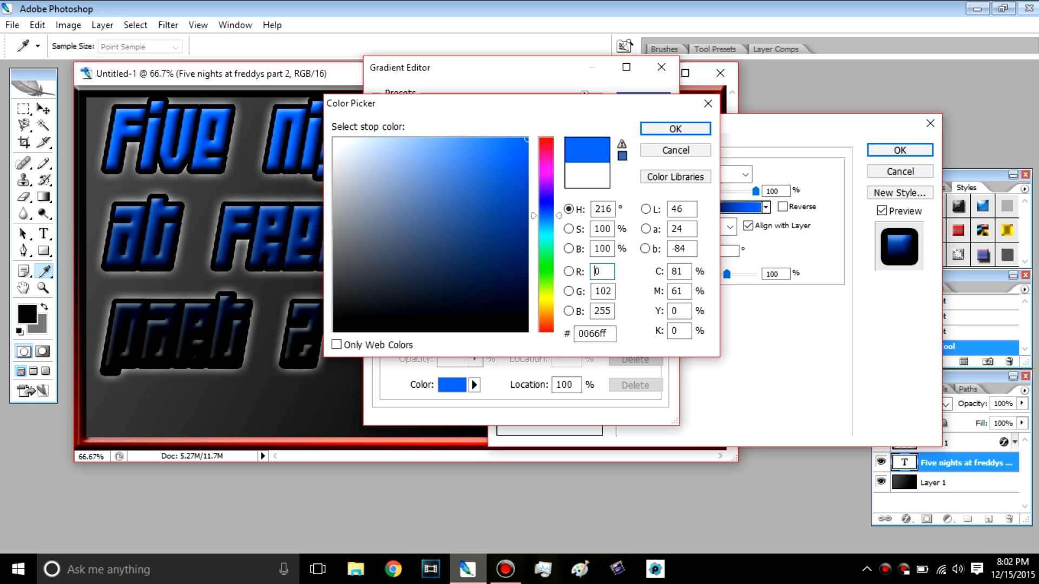
pyautogui.press('Return')
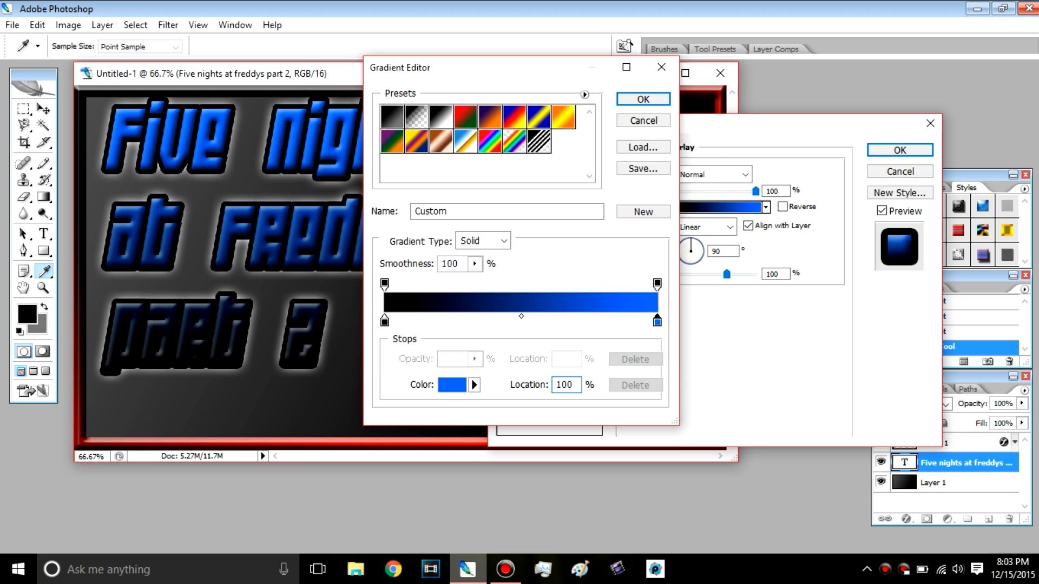
# Step: Change the gradient's black start stop to white
pyautogui.doubleClick(384, 322)
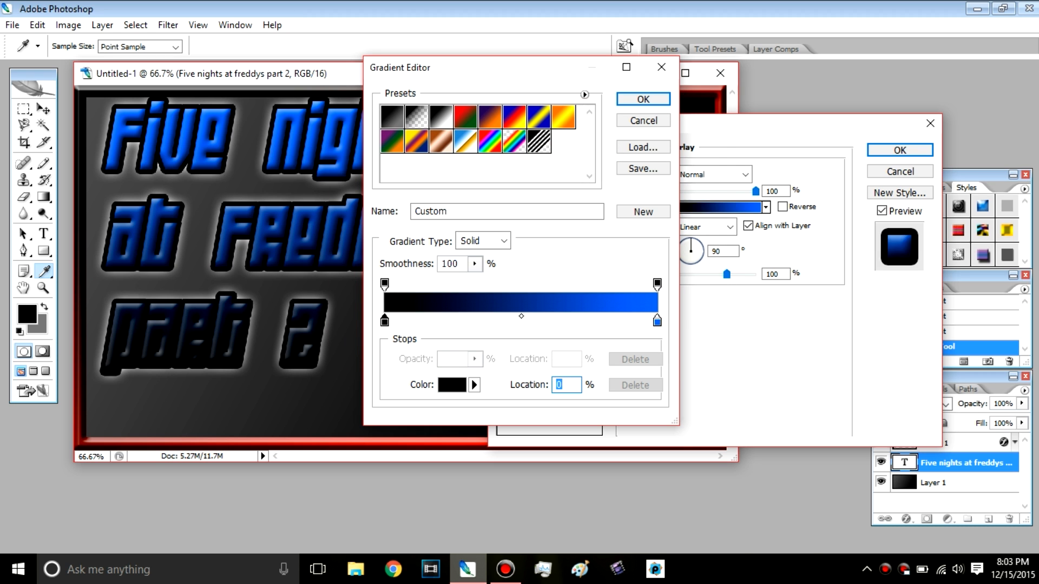
pyautogui.moveTo(416, 259)
pyautogui.mouseDown()
pyautogui.moveTo(426, 258)
pyautogui.moveTo(335, 203)
pyautogui.moveTo(335, 139)
pyautogui.mouseUp()
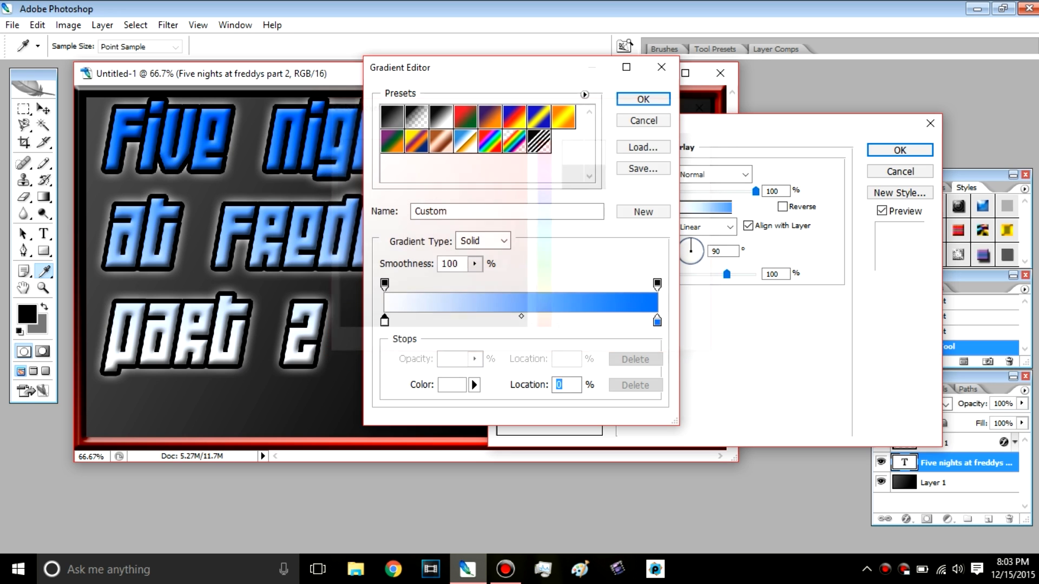
pyautogui.press('Return')
# Step: Try several midpoint locations between the white and blue stops, settle on 45%, and move the gradient editor clear of the title
pyautogui.moveTo(521, 317); pyautogui.dragTo(480, 316)
pyautogui.doubleClick(558, 384)
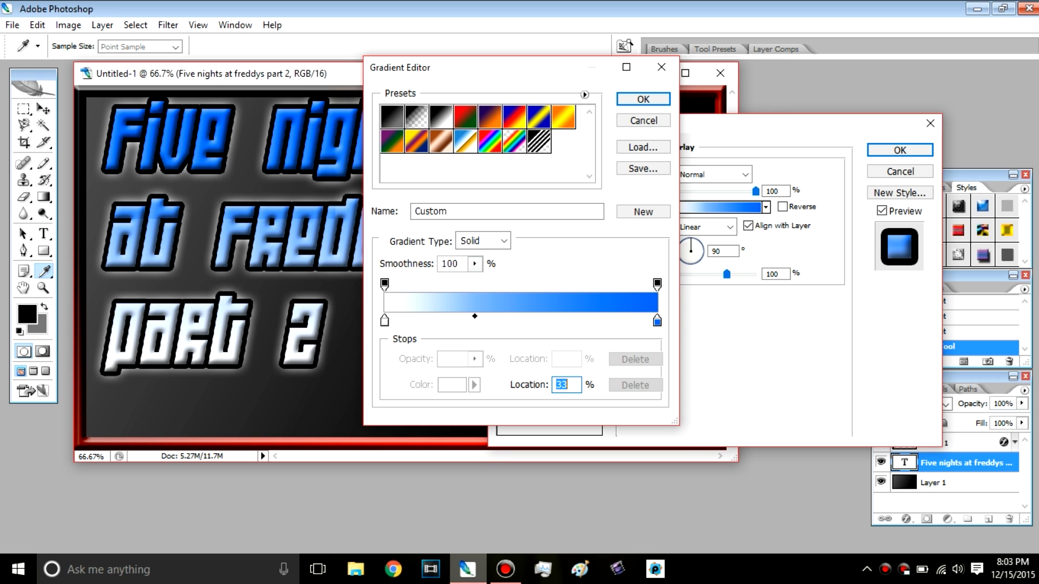
pyautogui.press('Down')
pyautogui.press('Down')
pyautogui.press('Down')
pyautogui.press('Down')
pyautogui.press('Down')
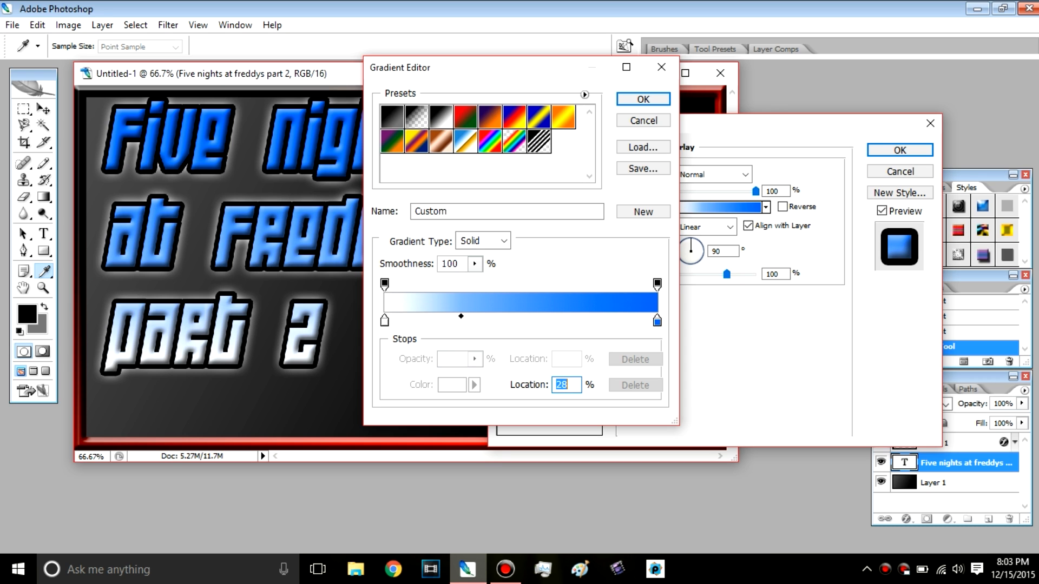
pyautogui.write('44')
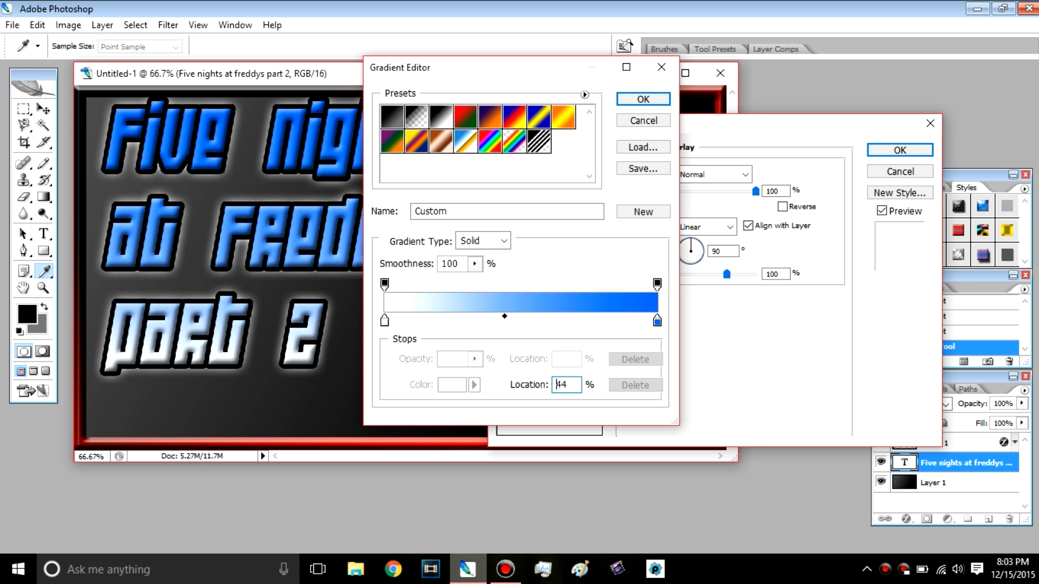
pyautogui.doubleClick(557, 384)
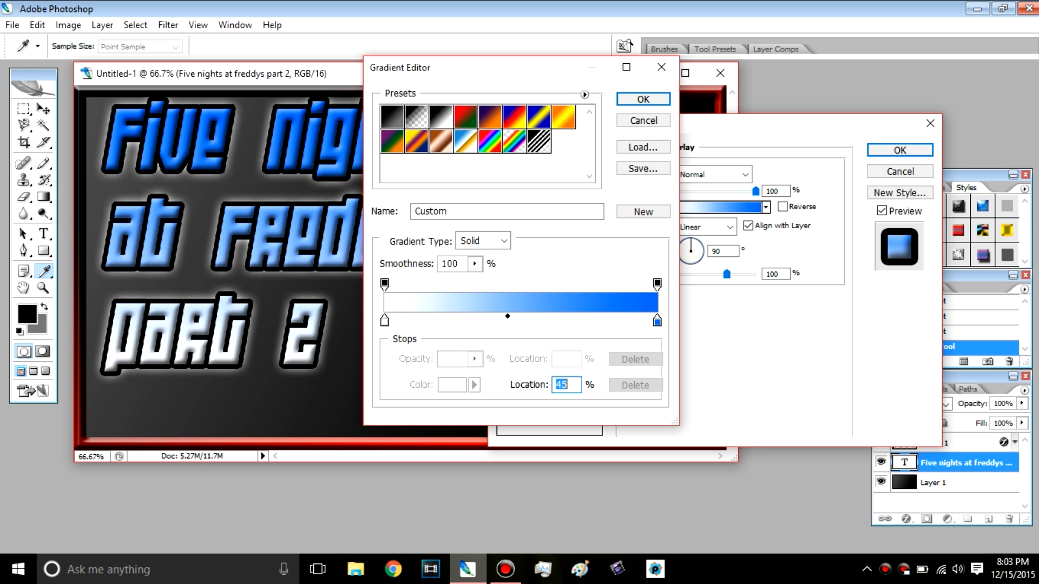
pyautogui.moveTo(532, 71); pyautogui.dragTo(688, 128)
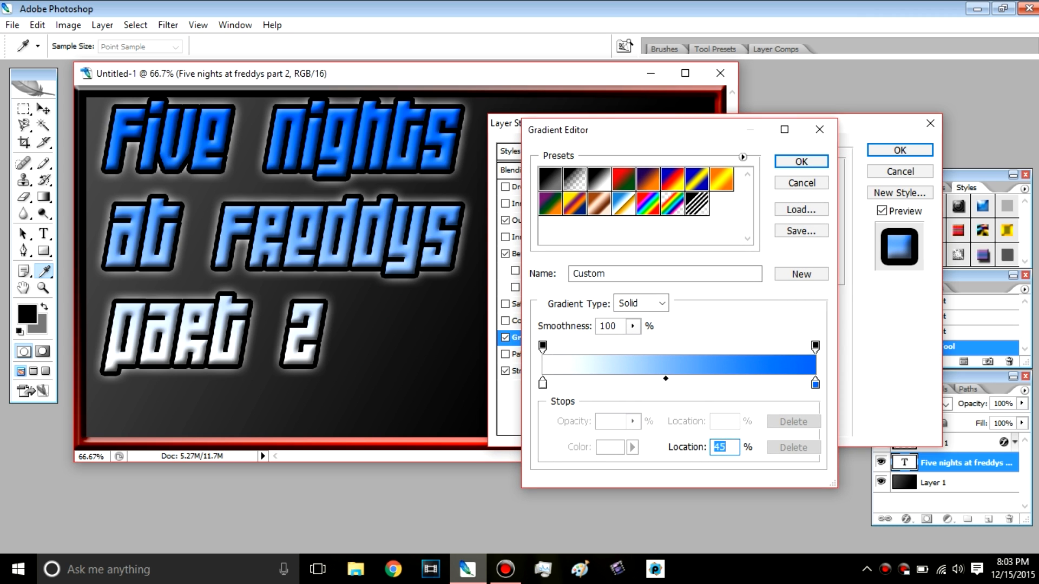
# Step: Raise the gradient midpoint by a few percent and apply the gradient and all layer effects to the title
pyautogui.press('Up')
pyautogui.press('Up')
pyautogui.press('Up')
pyautogui.press('Up')
pyautogui.press('Return')
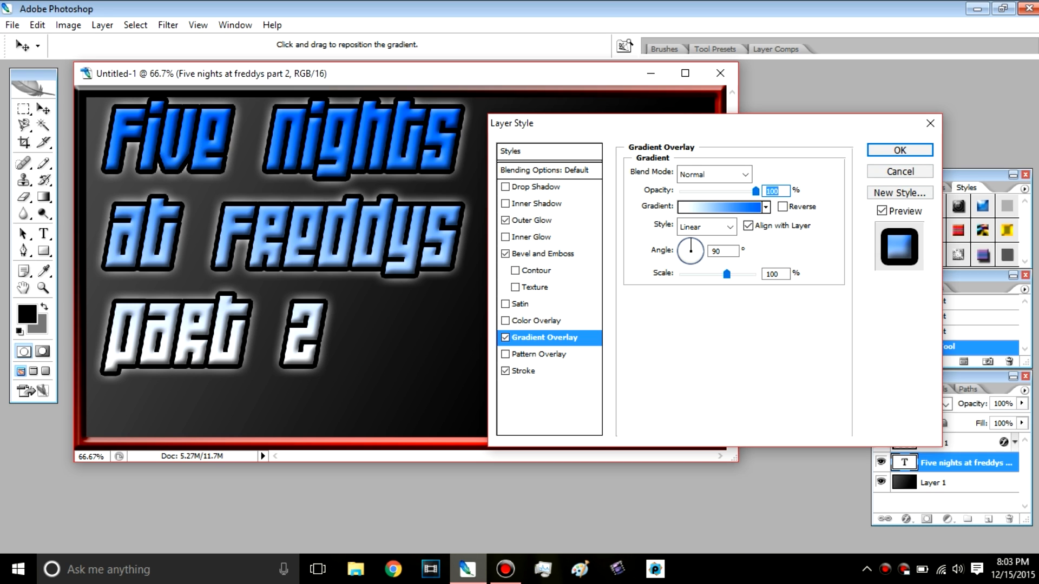
pyautogui.press('Return')
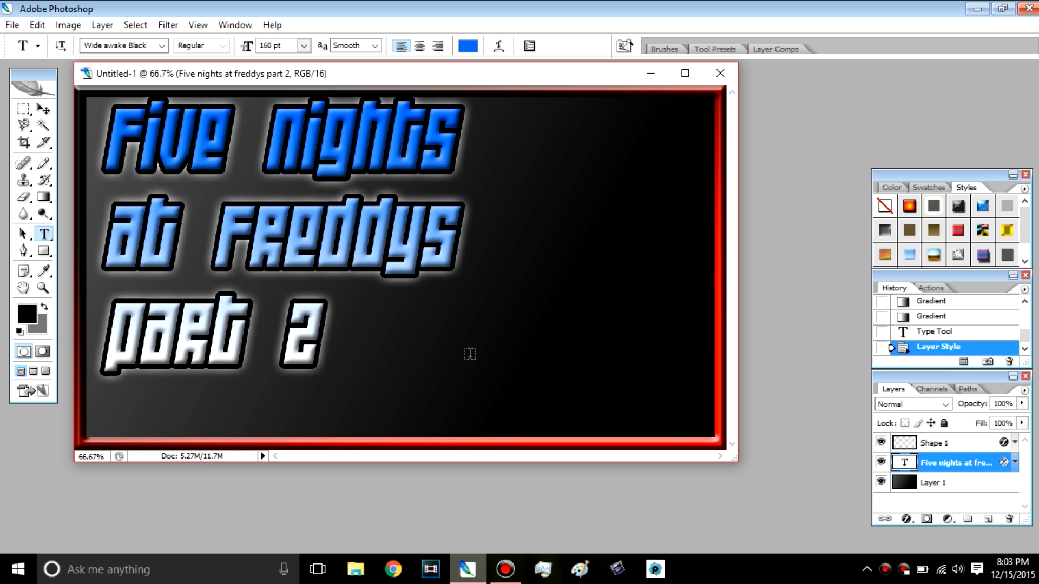
# Step: Move the styled title text slightly down and to the left, keeping it inside the border
pyautogui.click(338, 223)
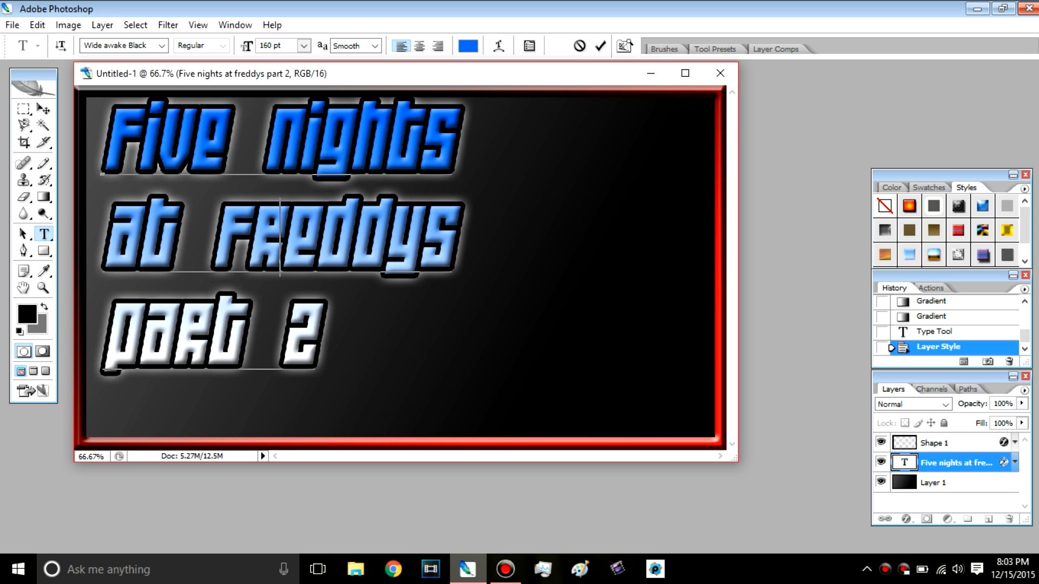
pyautogui.moveTo(486, 282); pyautogui.dragTo(481, 294)
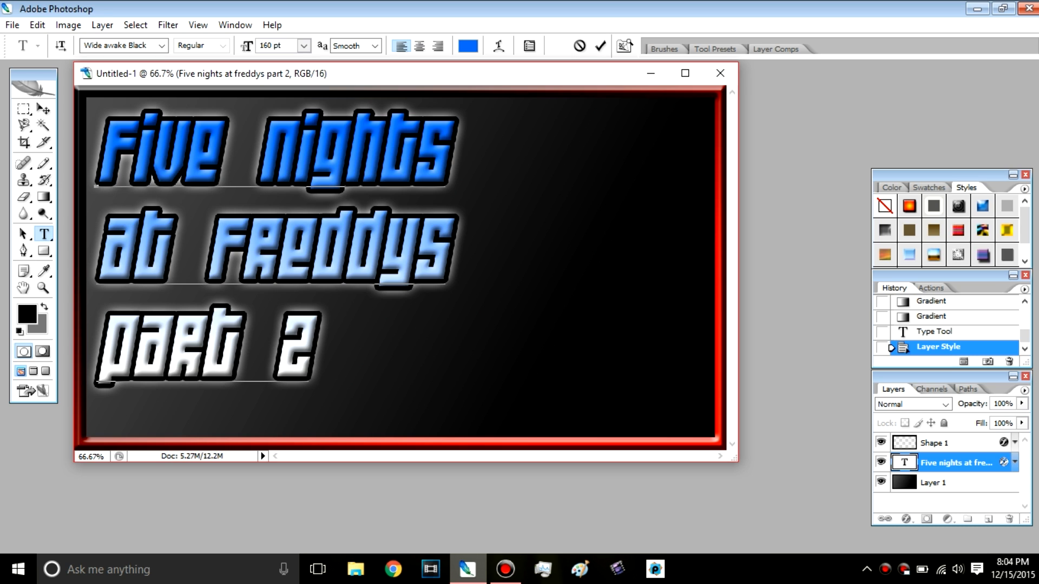
# Step: Nudge the title text slightly left and down, commit the text edit and select the Shape 1 border layer
pyautogui.moveTo(443, 282); pyautogui.dragTo(442, 284)
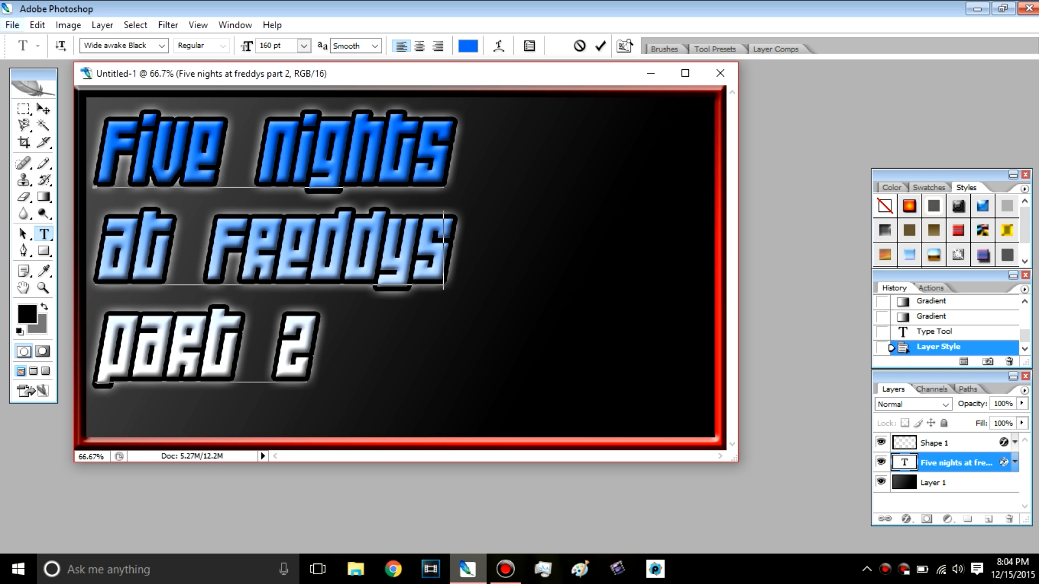
pyautogui.hotkey('alt', 'f')
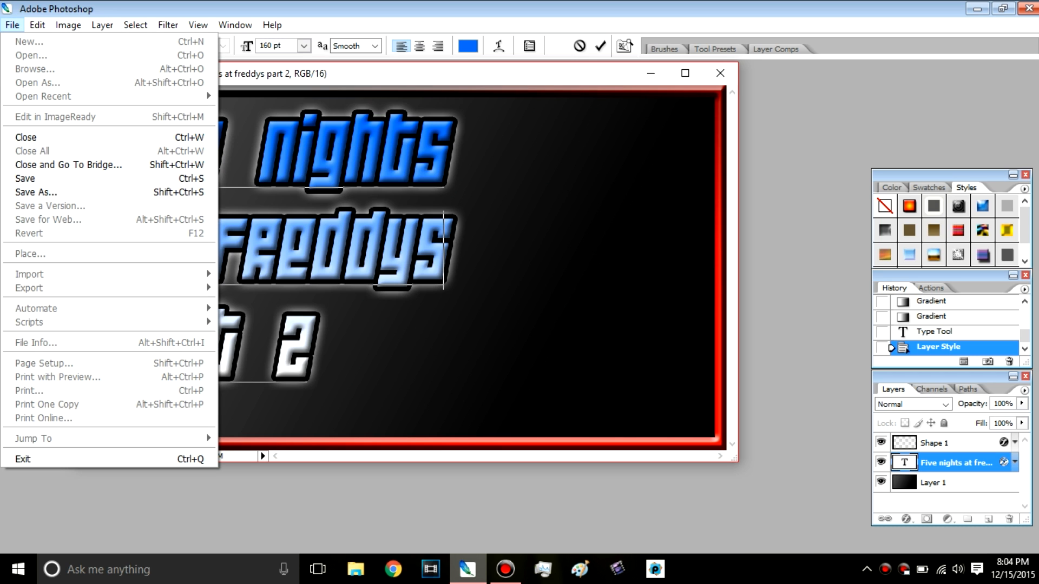
pyautogui.press('Escape')
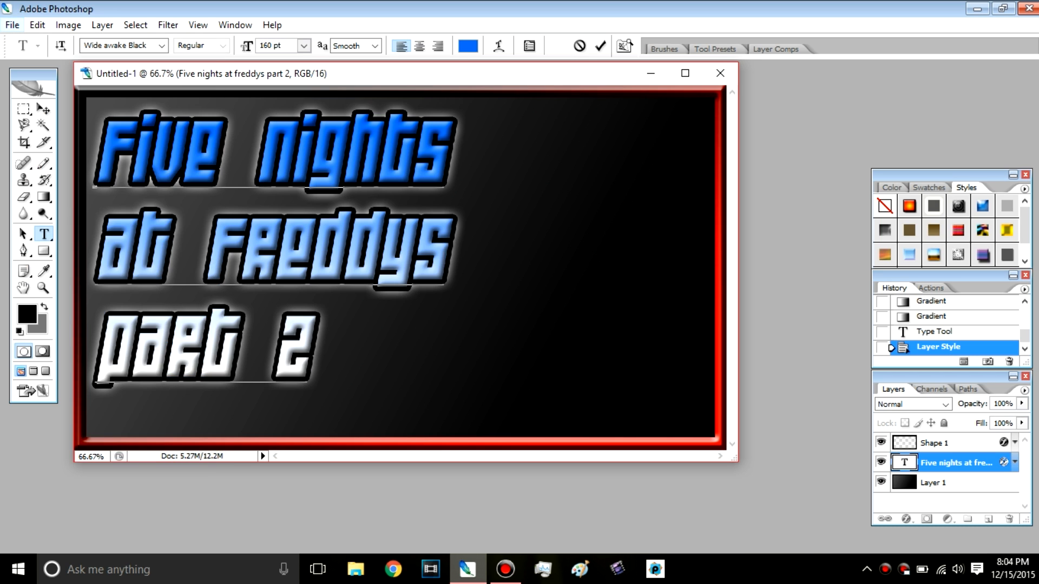
pyautogui.click(11, 25)
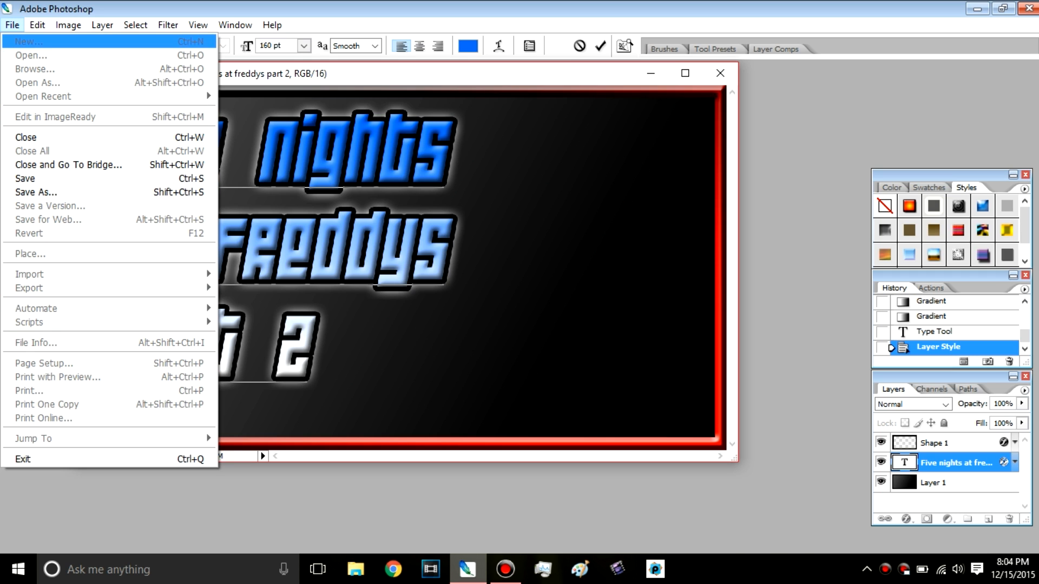
pyautogui.click(12, 26)
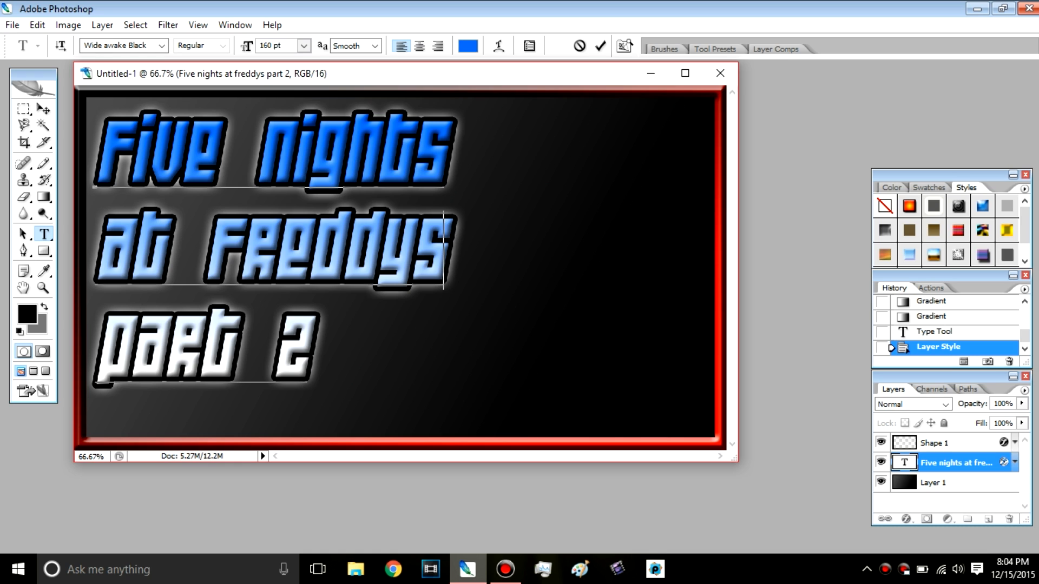
pyautogui.click(935, 443)
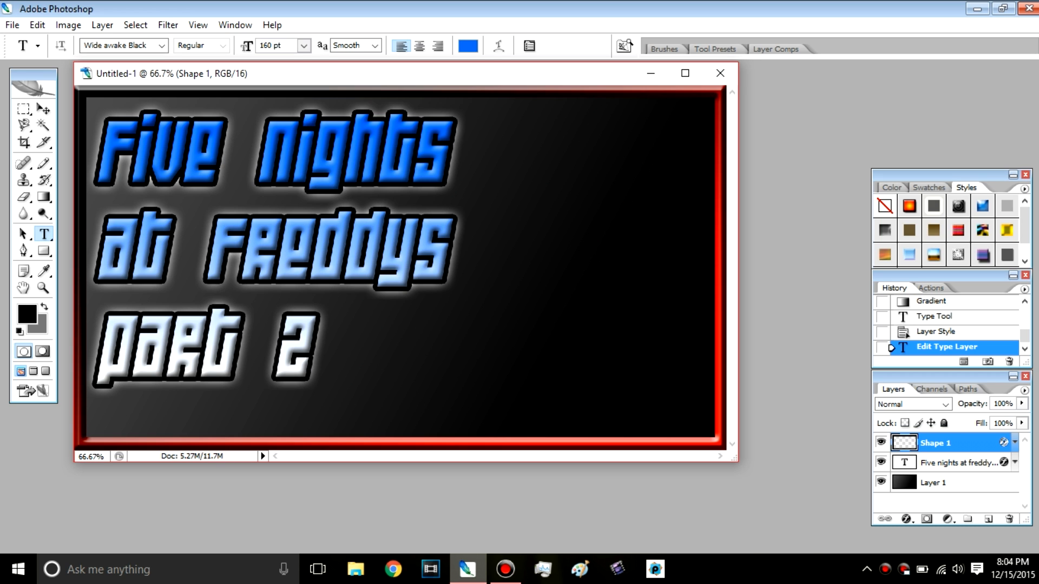
# Step: Start placing an image file and look through the Pictures folder for a suitable picture
pyautogui.click(12, 25)
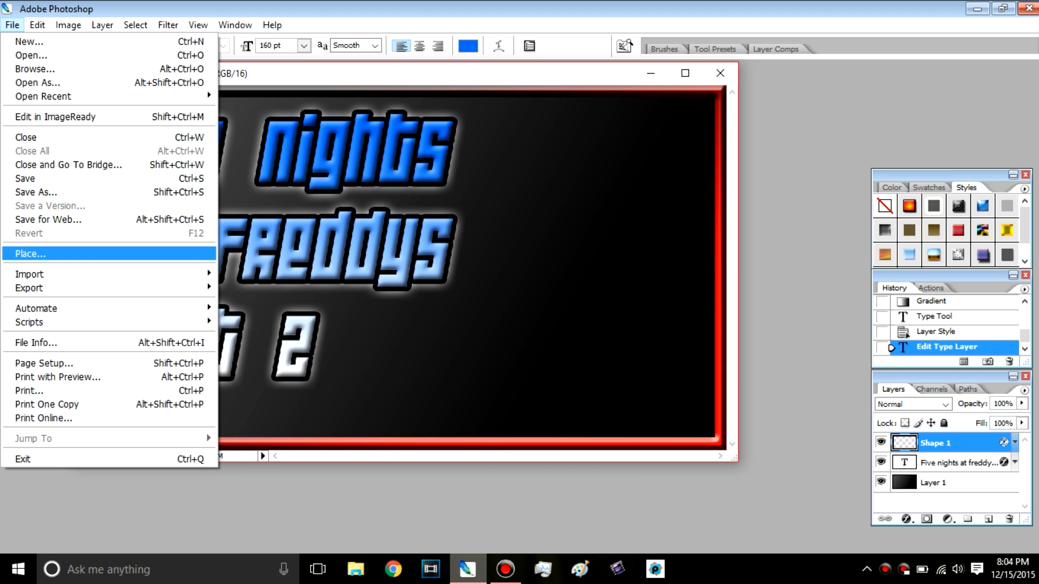
pyautogui.click(31, 254)
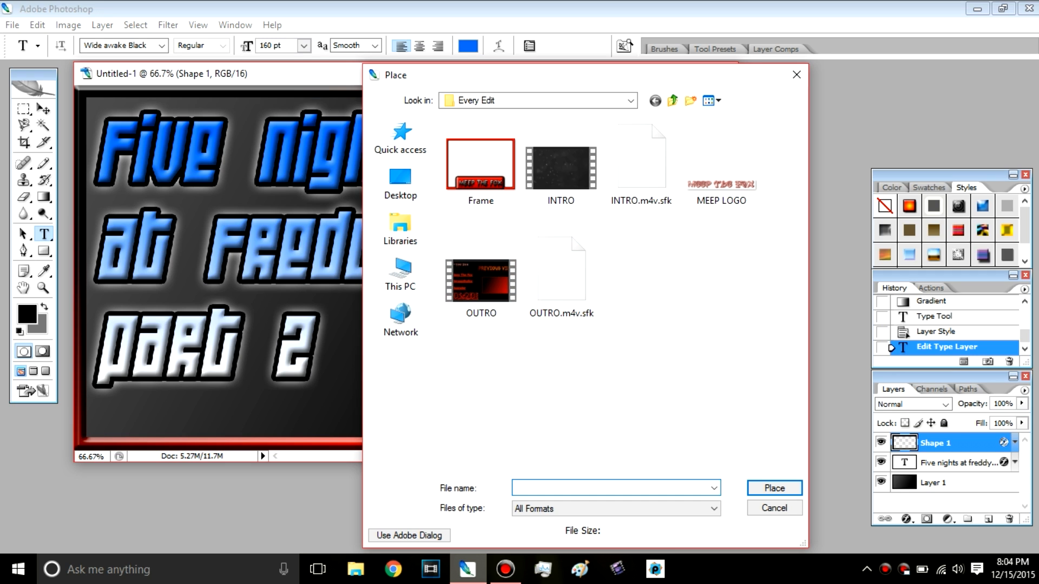
pyautogui.click(400, 228)
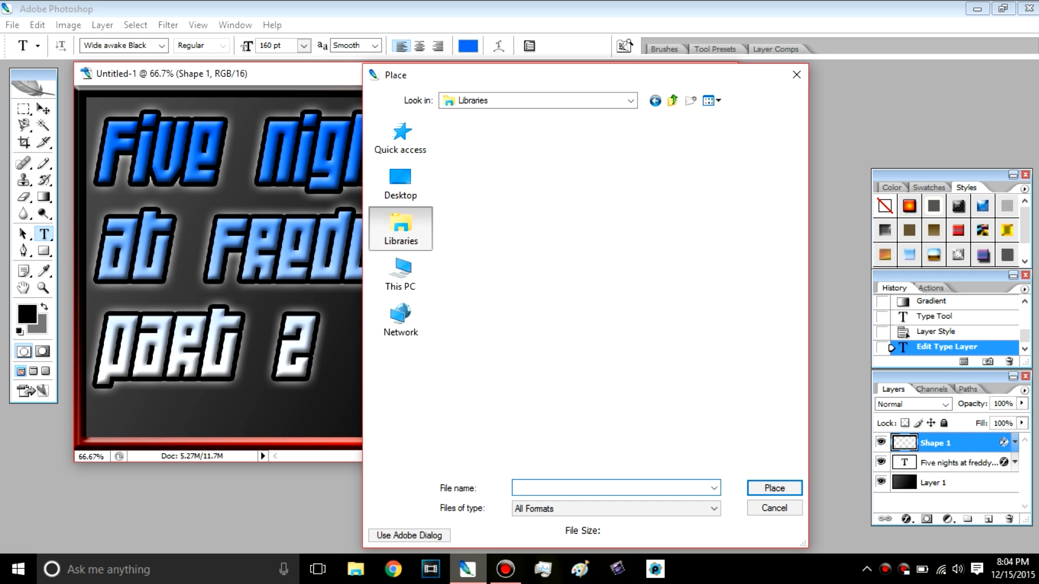
pyautogui.click(401, 275)
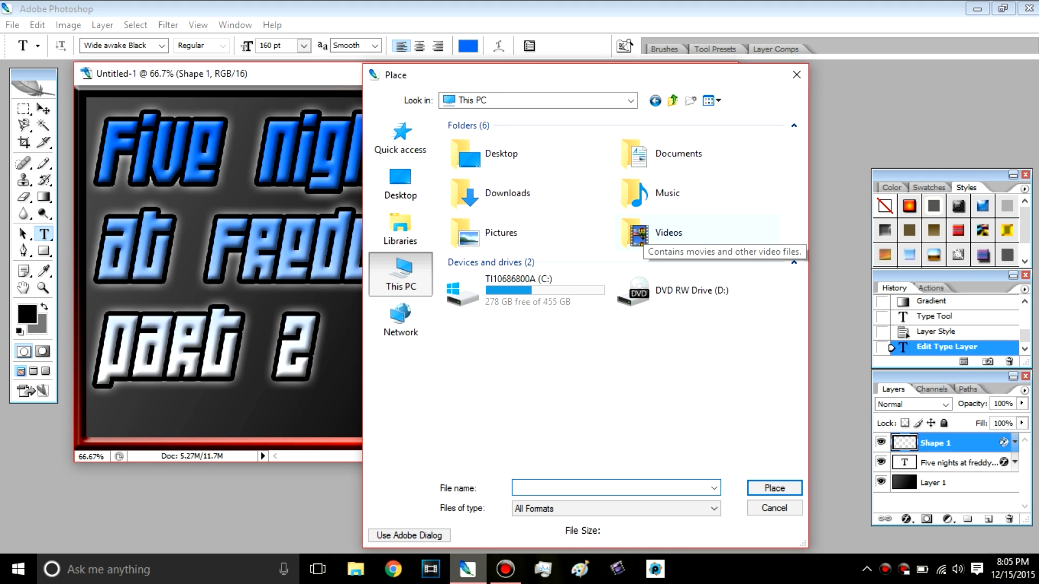
pyautogui.doubleClick(500, 232)
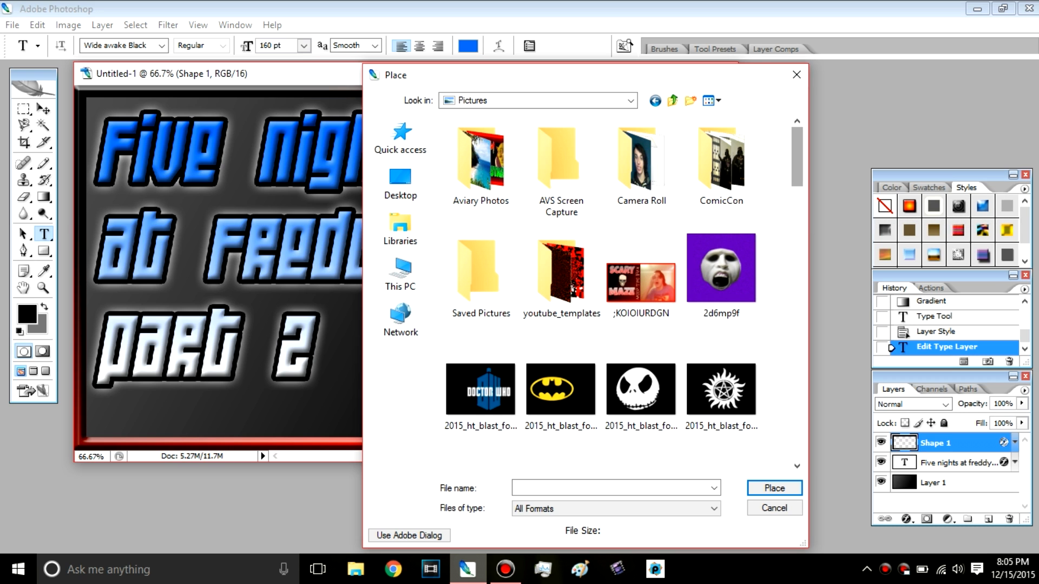
pyautogui.scroll(-5, 622, 292)
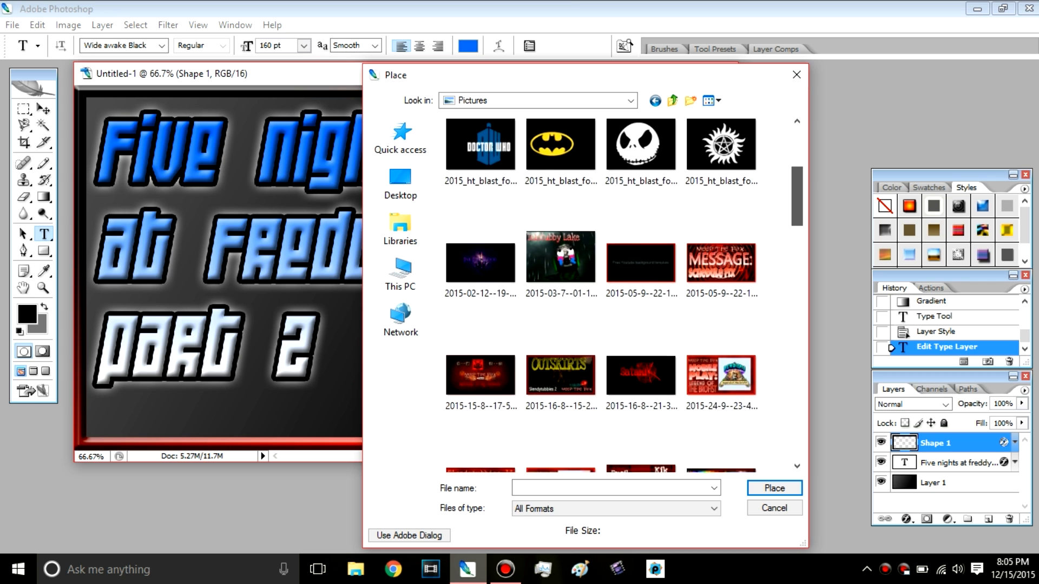
pyautogui.scroll(-15, 622, 292)
pyautogui.moveTo(797, 347); pyautogui.dragTo(797, 157)
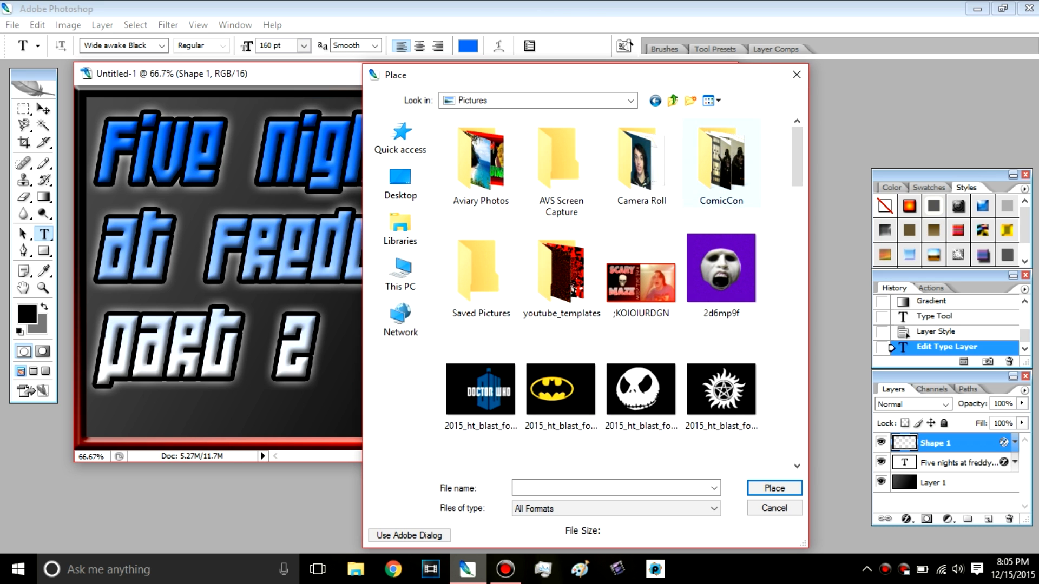
# Step: Look through the Desktop and the C: drive for an image to place, and cancel the placement
pyautogui.click(400, 273)
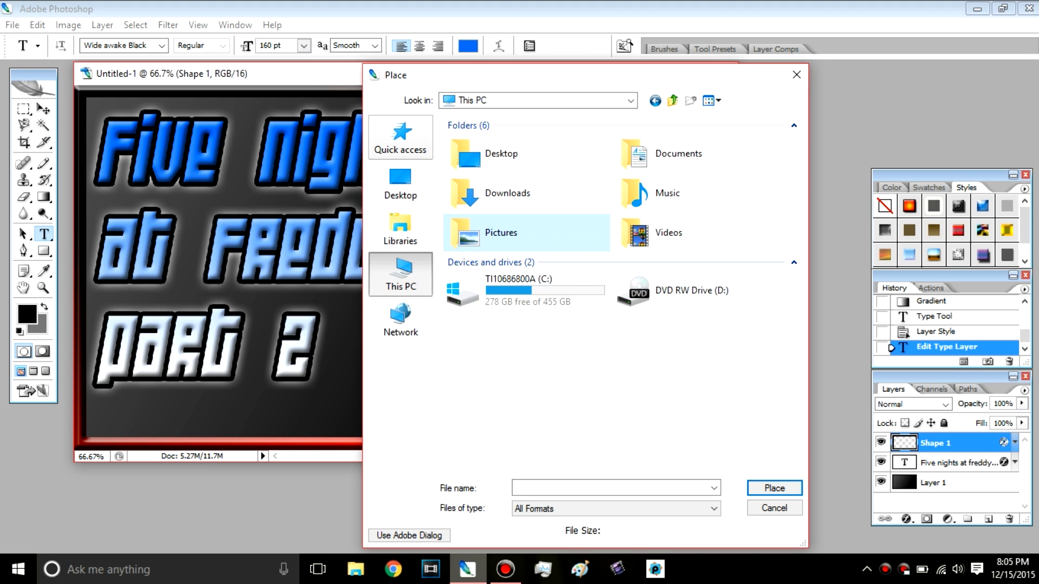
pyautogui.click(400, 184)
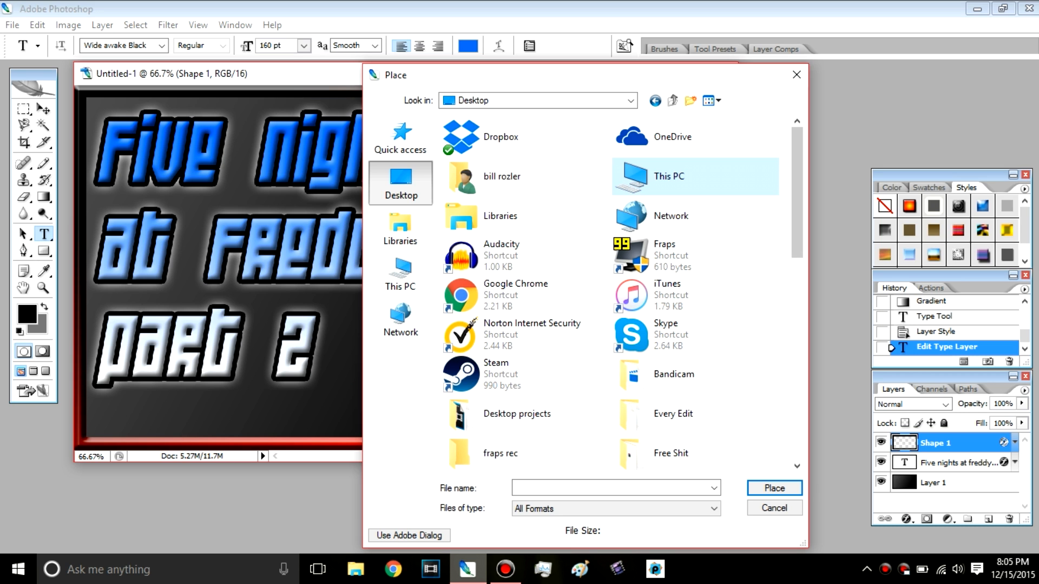
pyautogui.moveTo(797, 206); pyautogui.dragTo(797, 270)
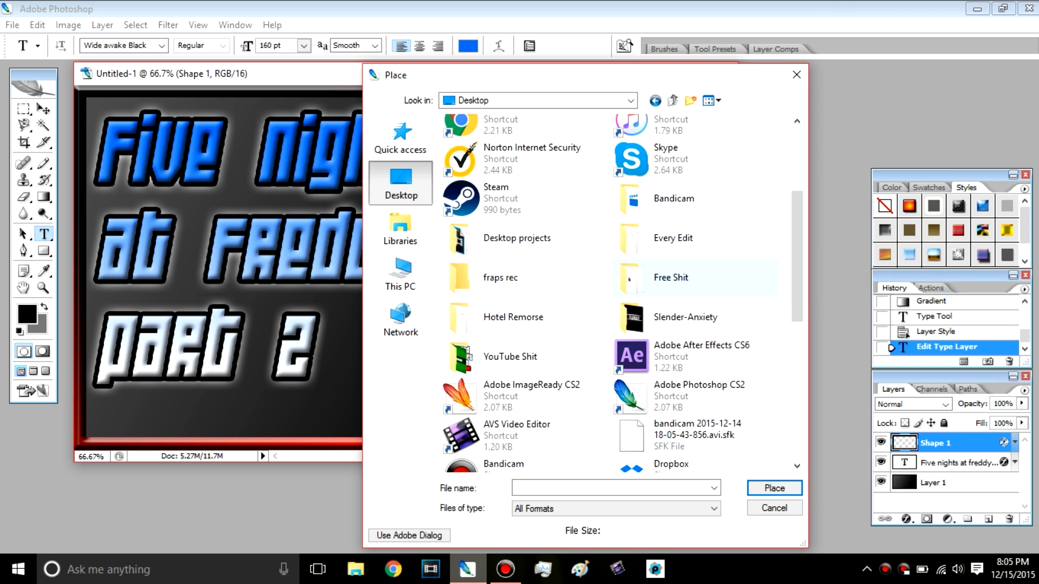
pyautogui.scroll(4, 695, 175)
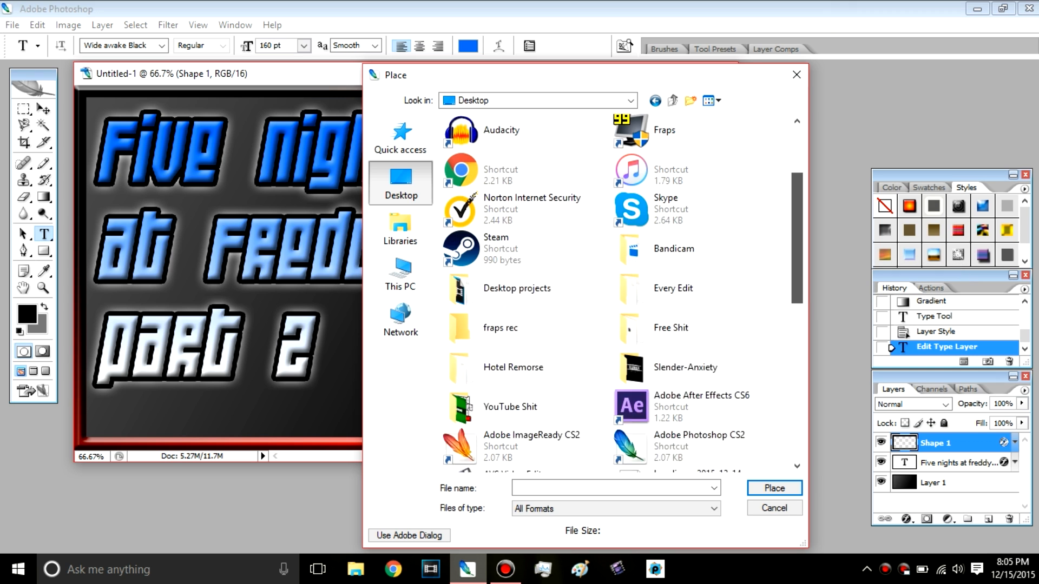
pyautogui.scroll(-5, 695, 176)
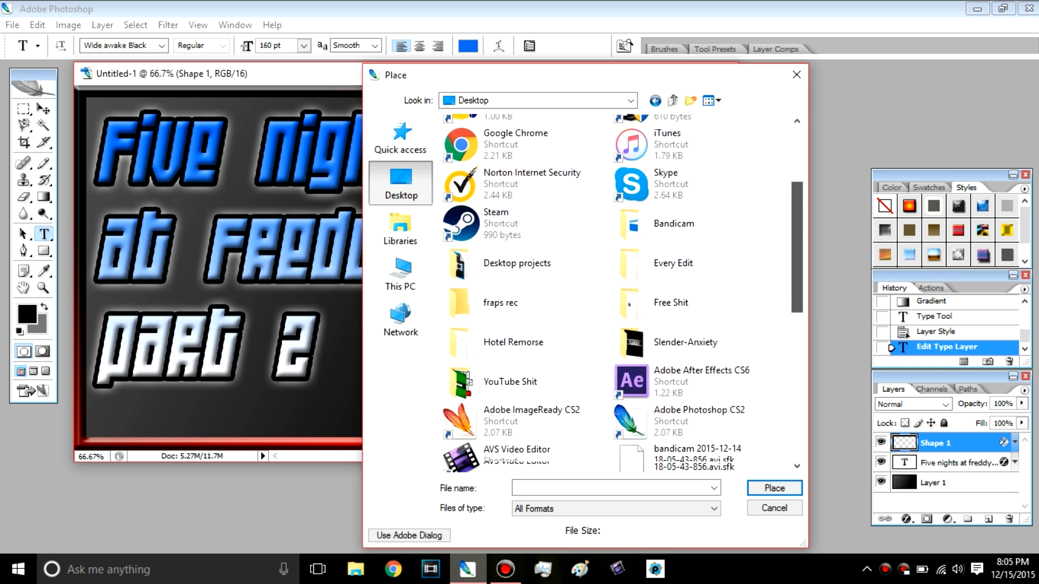
pyautogui.scroll(-8, 622, 292)
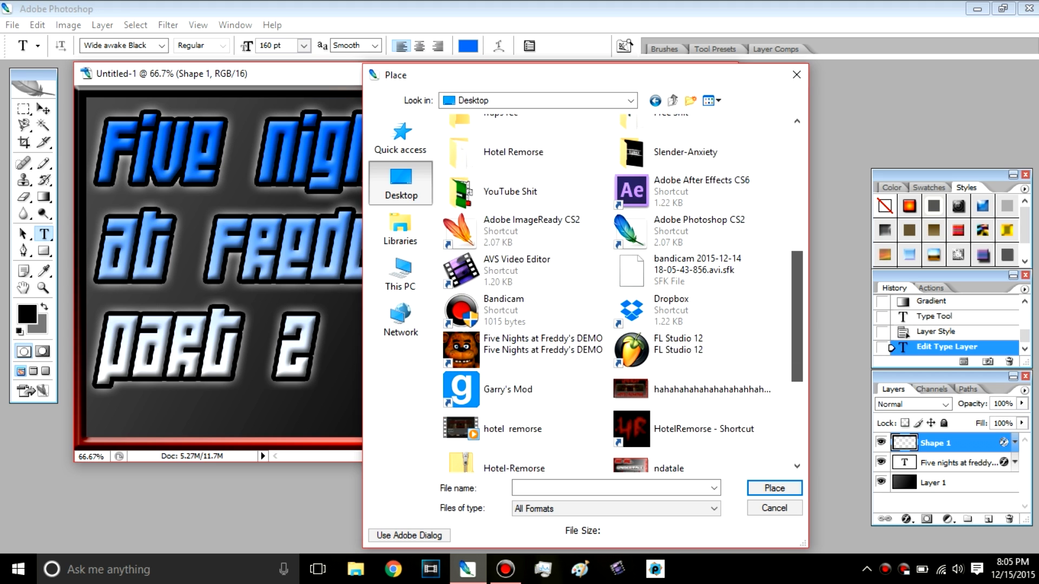
pyautogui.scroll(-2, 622, 292)
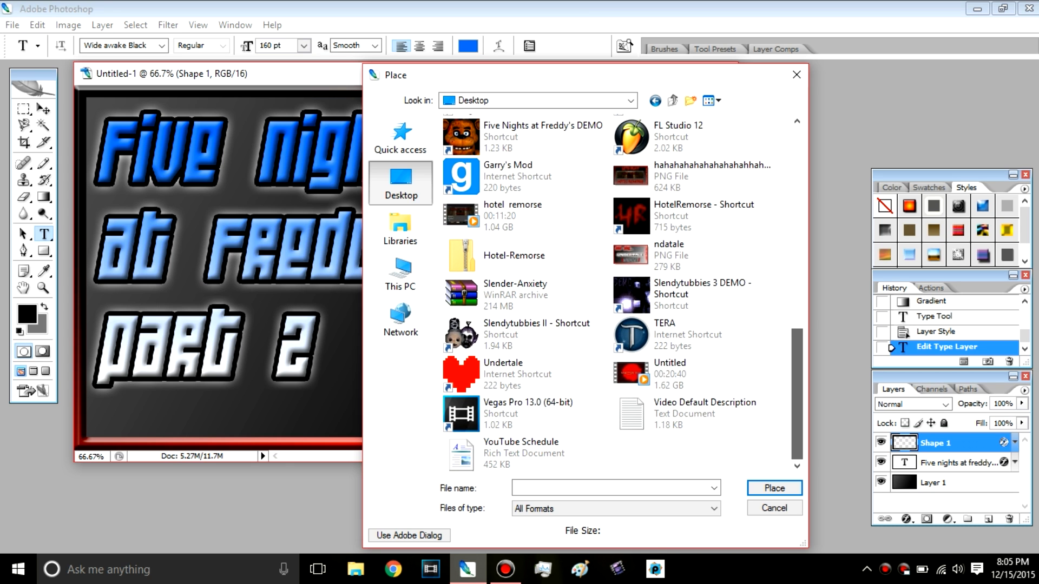
pyautogui.click(400, 274)
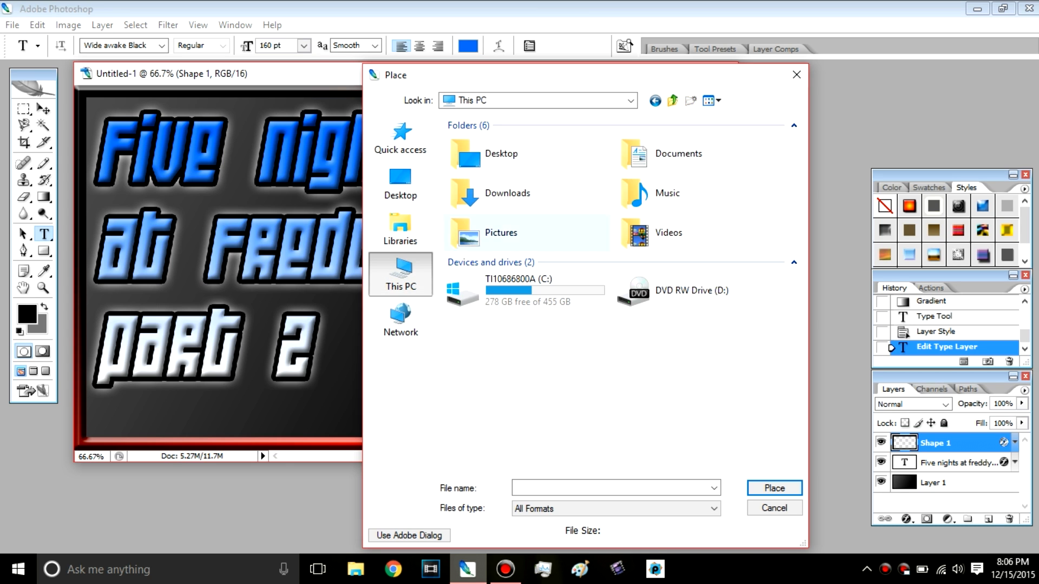
pyautogui.doubleClick(509, 290)
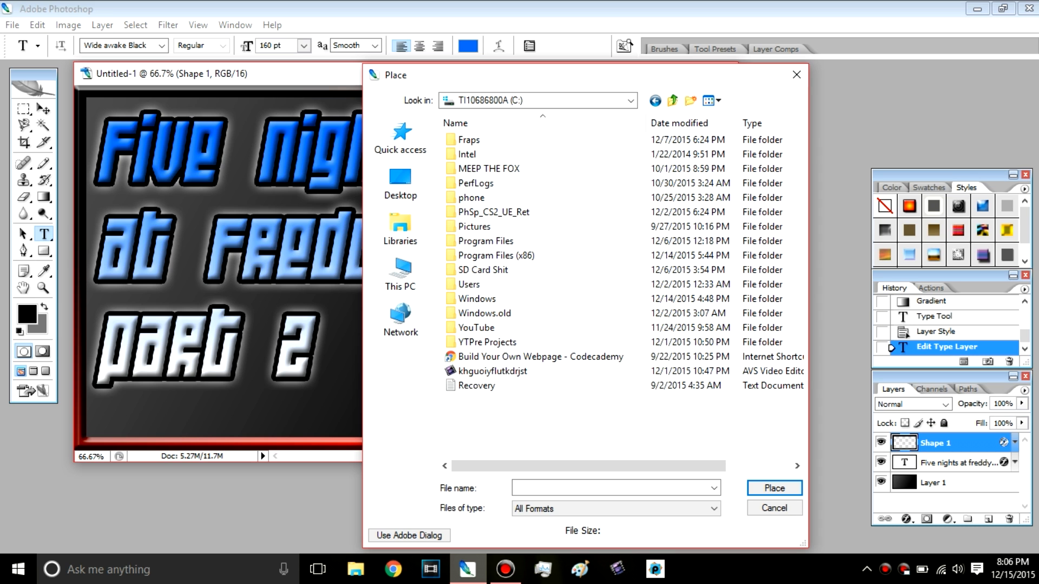
pyautogui.click(797, 74)
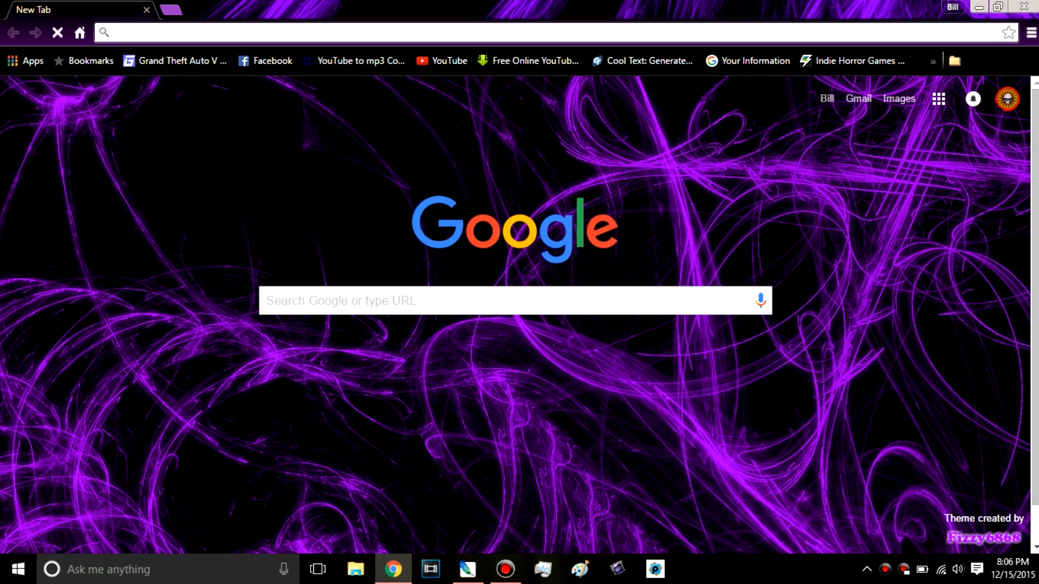
pyautogui.write('joh')
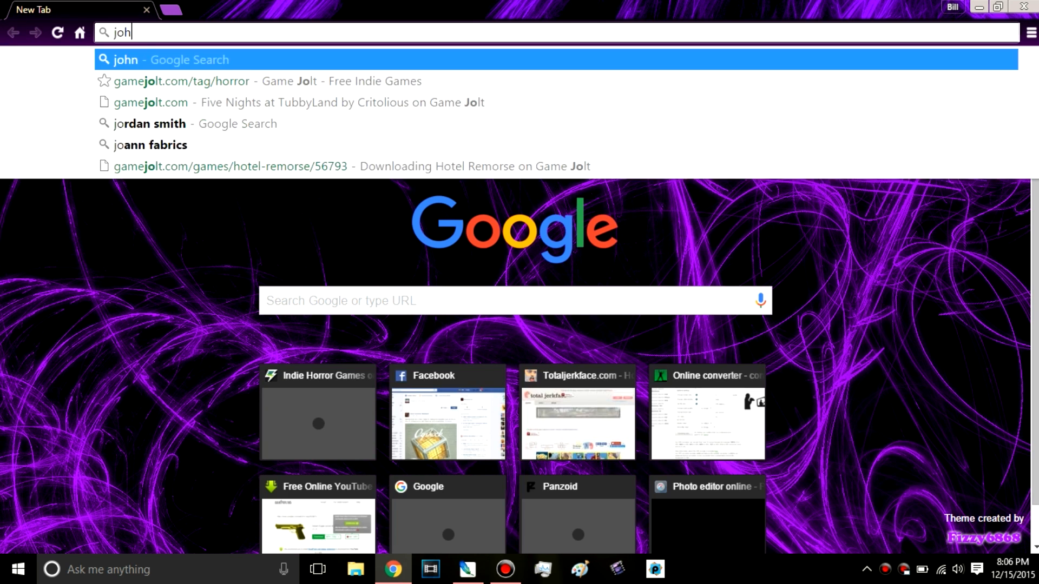
pyautogui.write('n cena png')
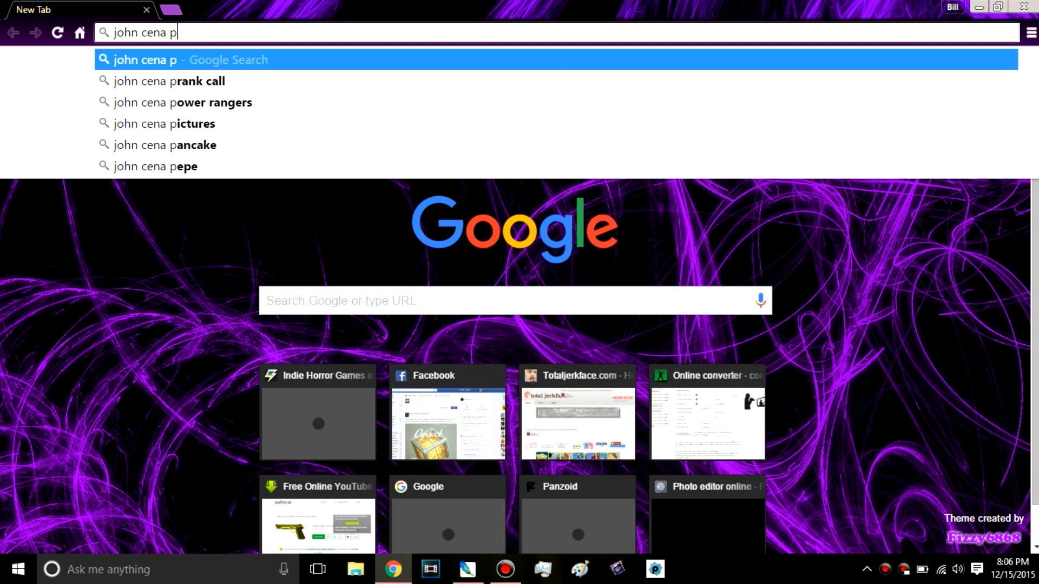
pyautogui.press('BackSpace')
pyautogui.press('BackSpace')
pyautogui.press('BackSpace')
pyautogui.press('BackSpace')
pyautogui.press('BackSpace')
pyautogui.press('BackSpace')
pyautogui.press('BackSpace')
pyautogui.press('BackSpace')
pyautogui.press('BackSpace')
pyautogui.press('BackSpace')
pyautogui.press('BackSpace')
pyautogui.press('BackSpace')
pyautogui.press('BackSpace')
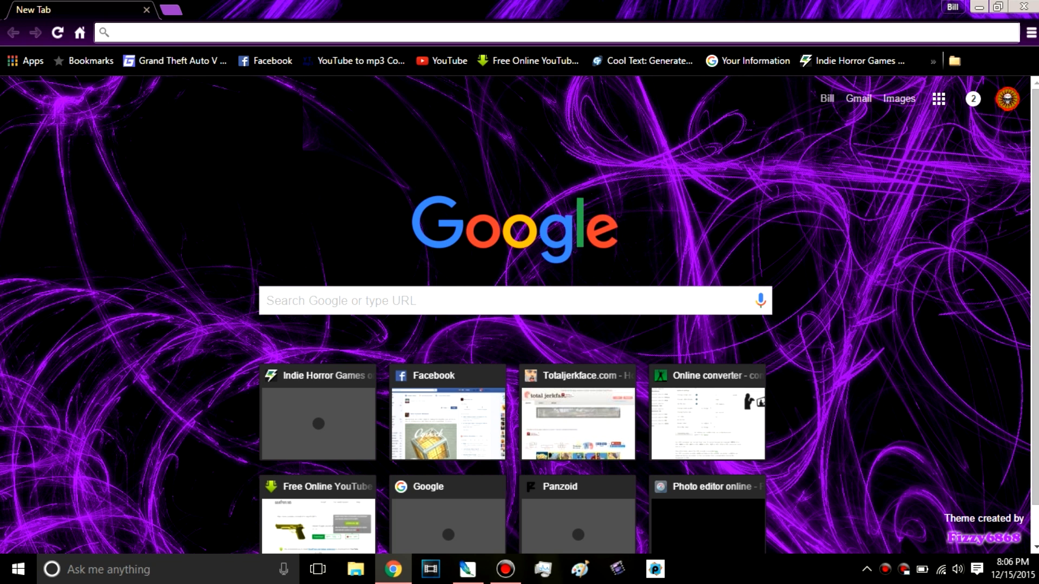
# Step: Search Google for "freddy fazbear png" in Chrome and show the image results
pyautogui.write('freddy')
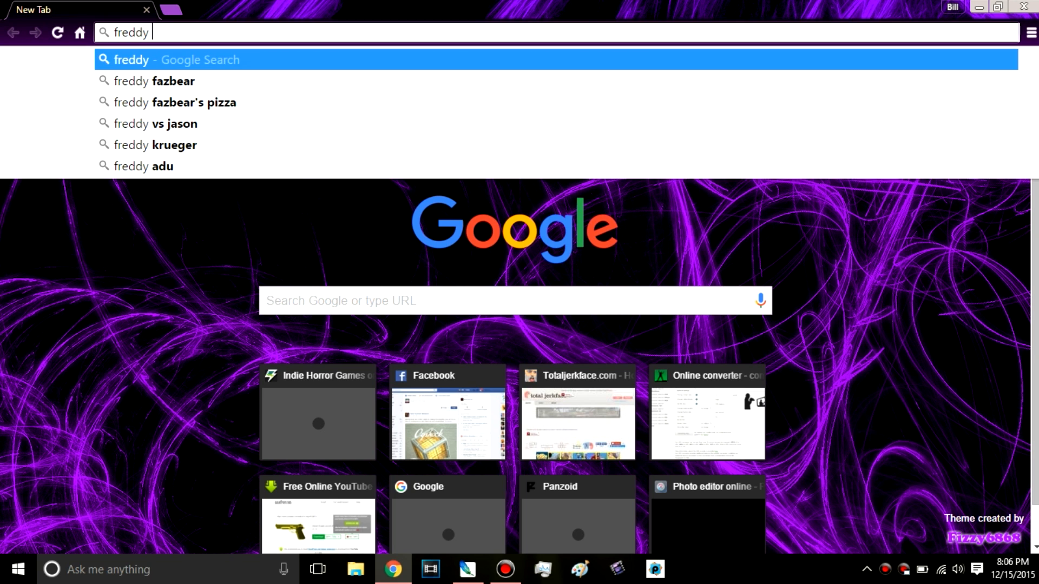
pyautogui.write(' fazbea')
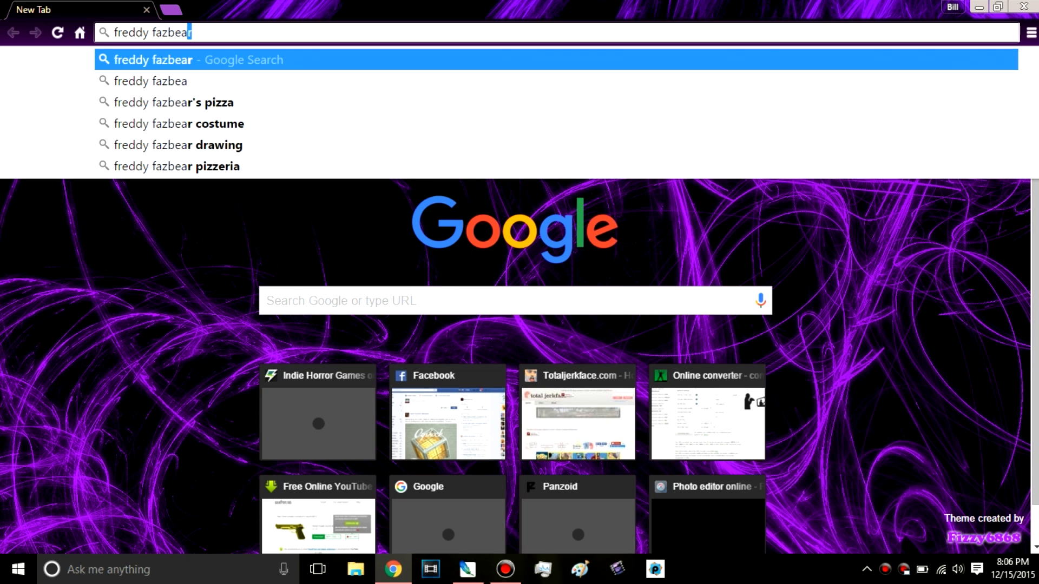
pyautogui.write('r png')
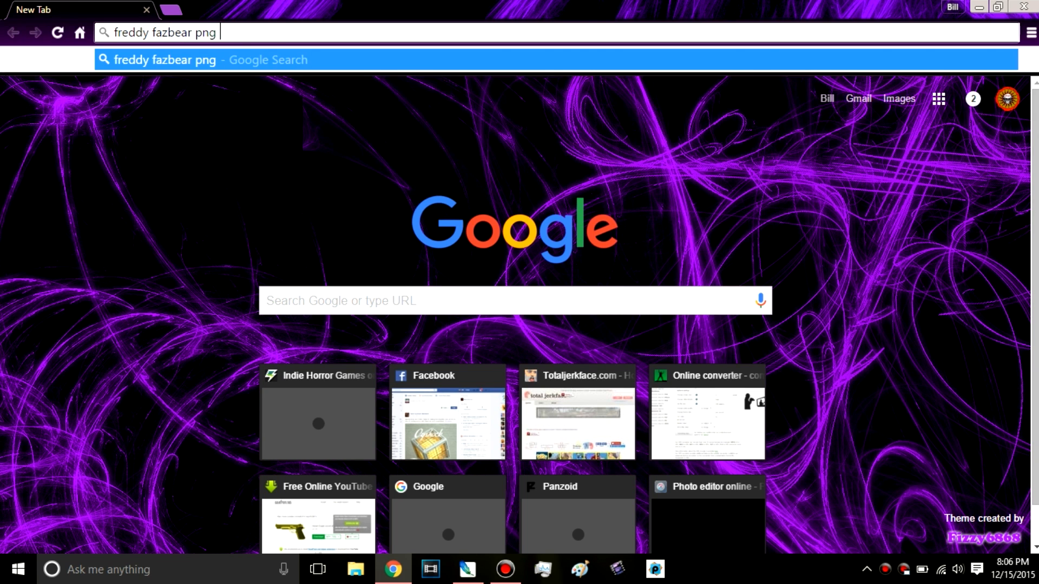
pyautogui.press('Return')
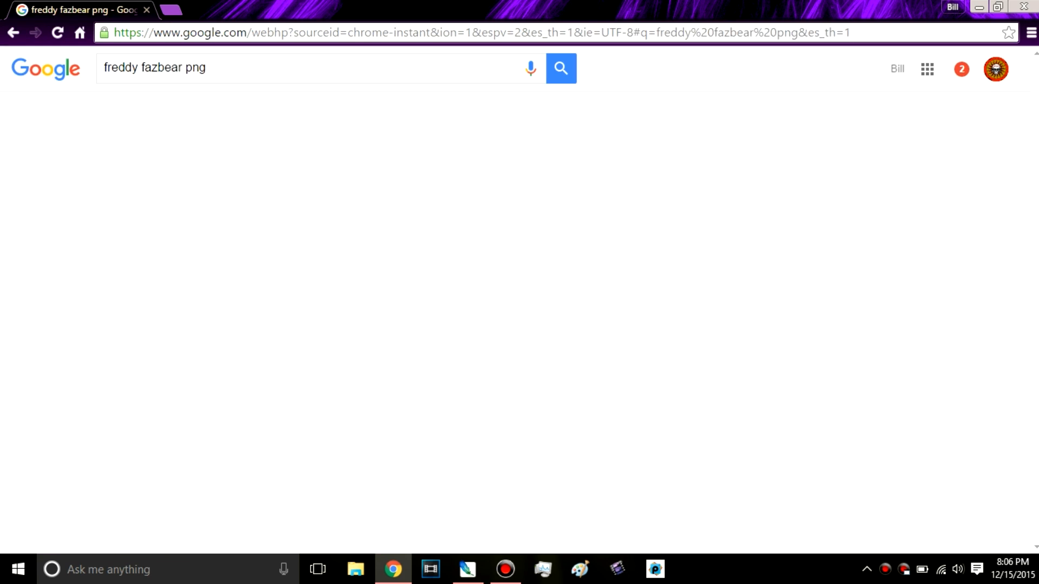
pyautogui.click(156, 113)
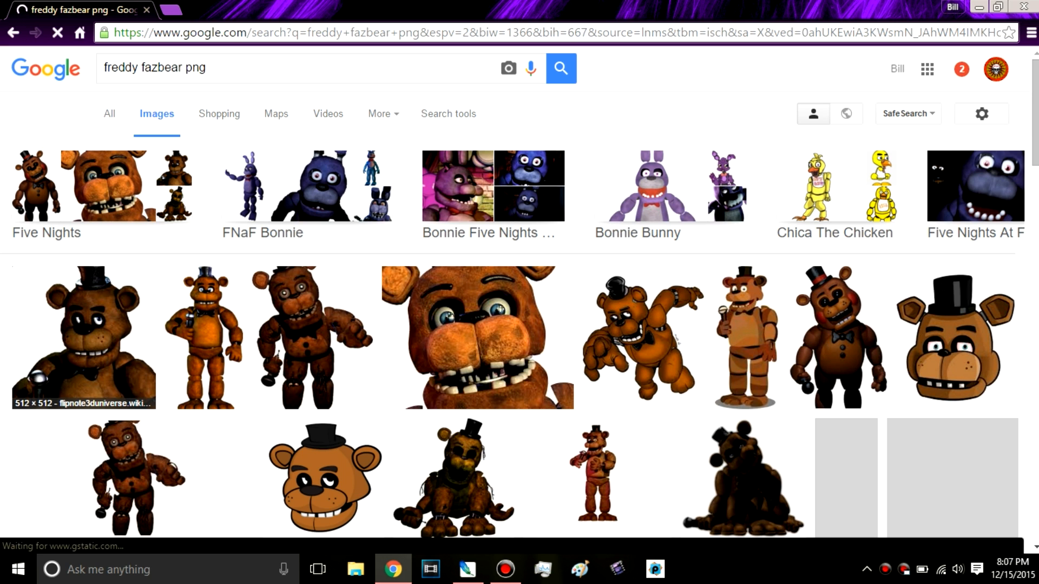
# Step: Look through the Freddy Fazbear image results and open the preview of the pixel-art head with the top hat
pyautogui.scroll(-6, 113, 49)
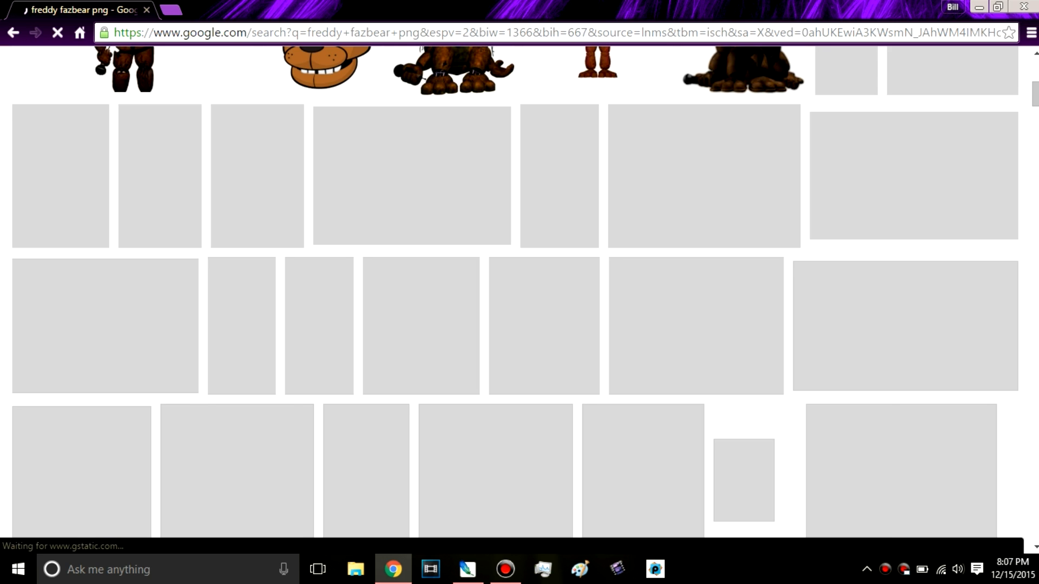
pyautogui.scroll(-6, 113, 49)
pyautogui.scroll(4, 512, 300)
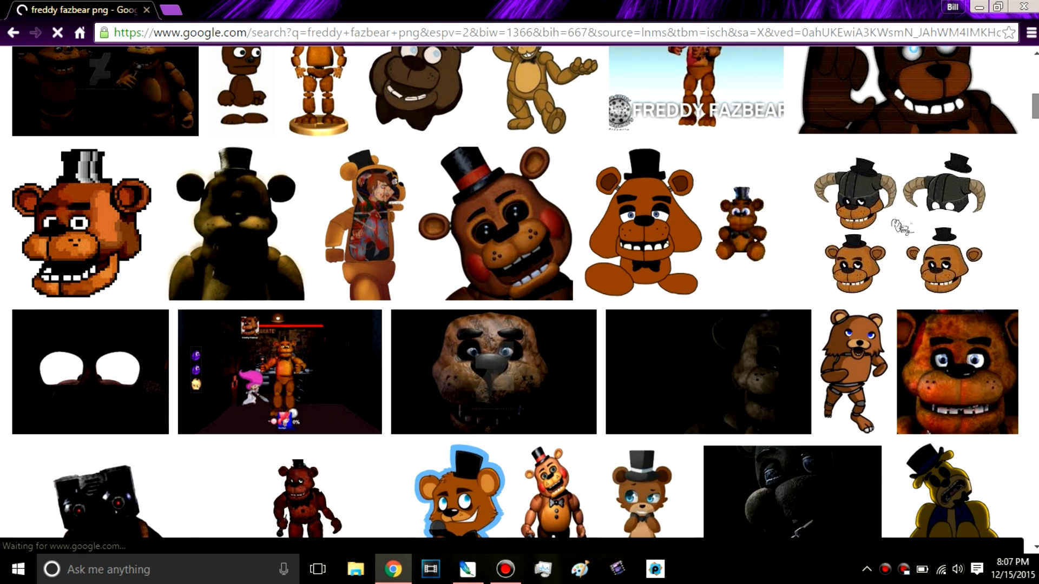
pyautogui.scroll(5, 516, 300)
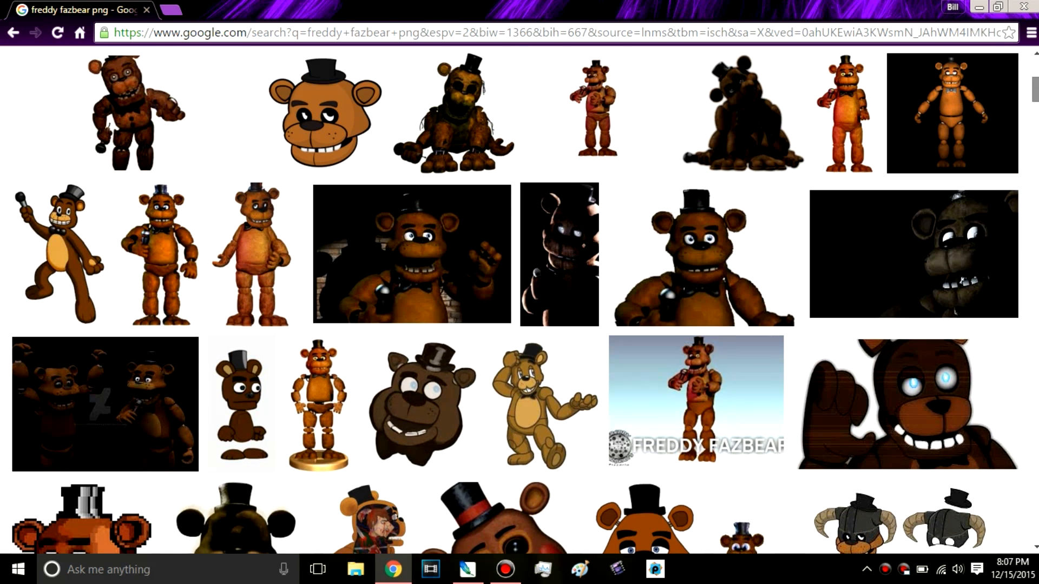
pyautogui.scroll(-4, 515, 300)
pyautogui.scroll(-2, 515, 300)
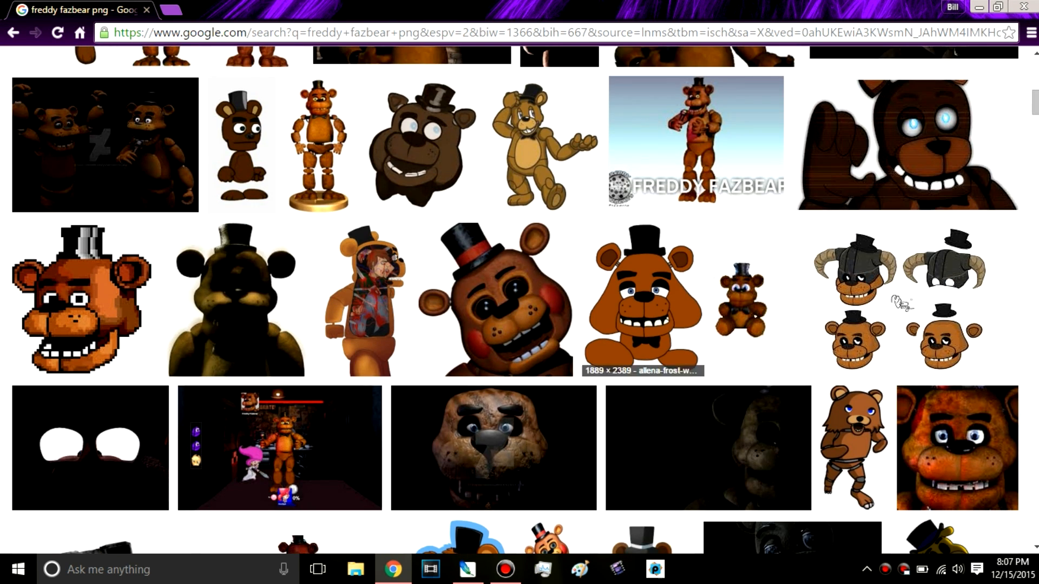
pyautogui.click(81, 295)
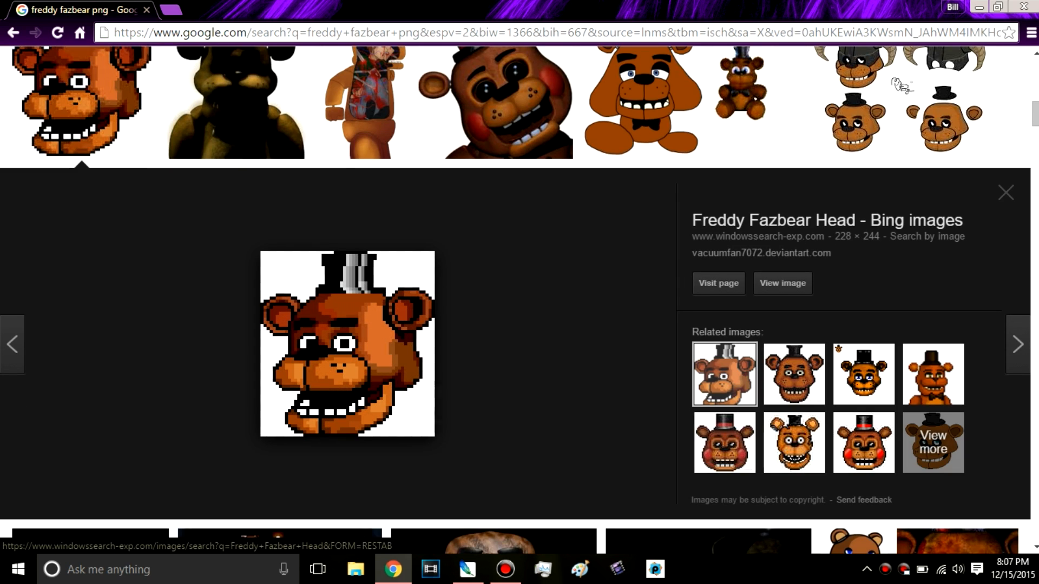
# Step: Save the previewed pixel-art Freddy Fazbear head image to the desktop
pyautogui.hotkey('ctrl', '+')
pyautogui.hotkey('ctrl', '+')
pyautogui.hotkey('ctrl', '+')
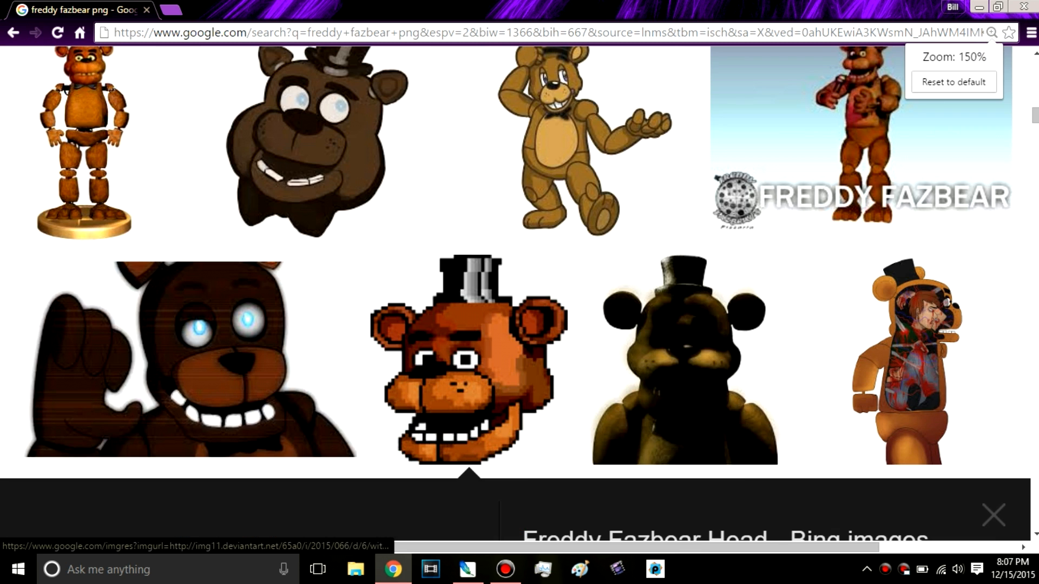
pyautogui.hotkey('ctrl', '+')
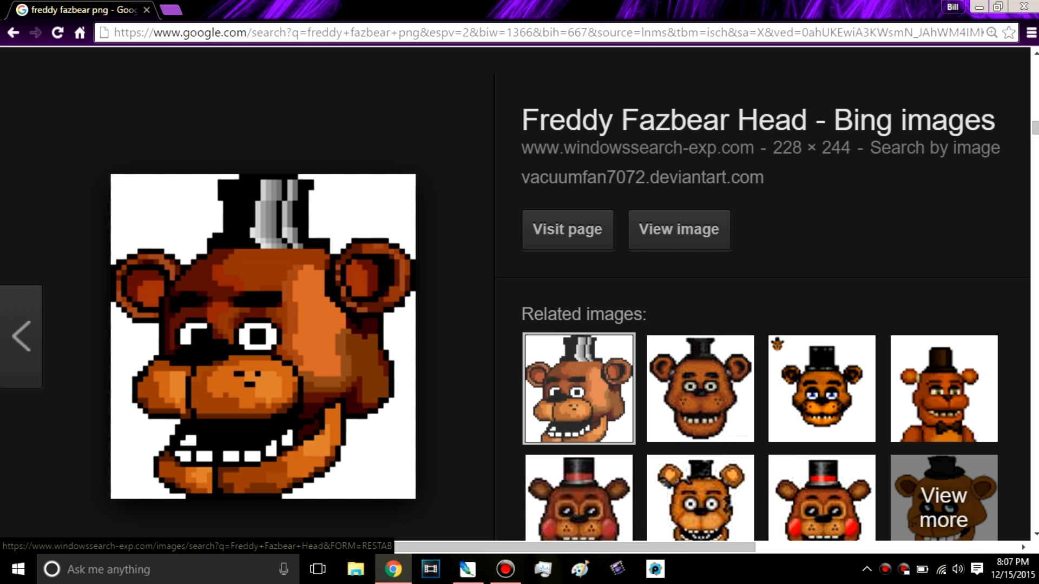
pyautogui.moveTo(276, 341); pyautogui.dragTo(503, 216)
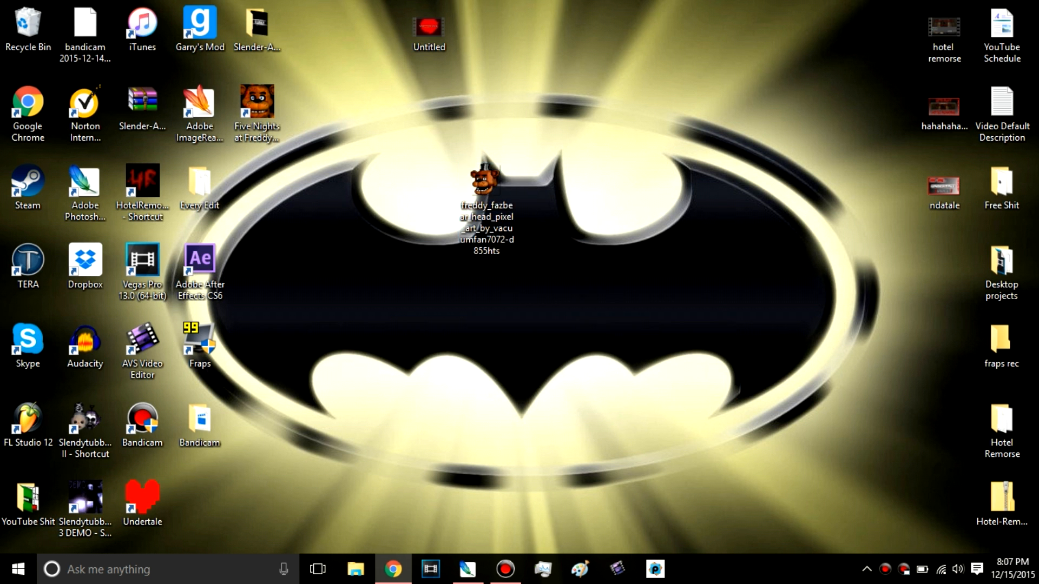
pyautogui.click(394, 569)
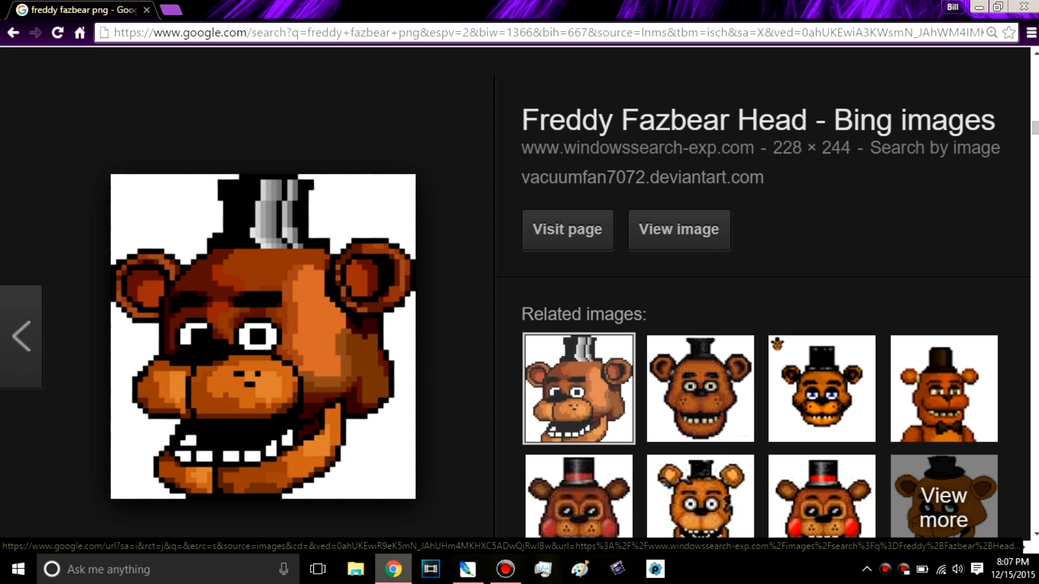
pyautogui.rightClick(288, 147)
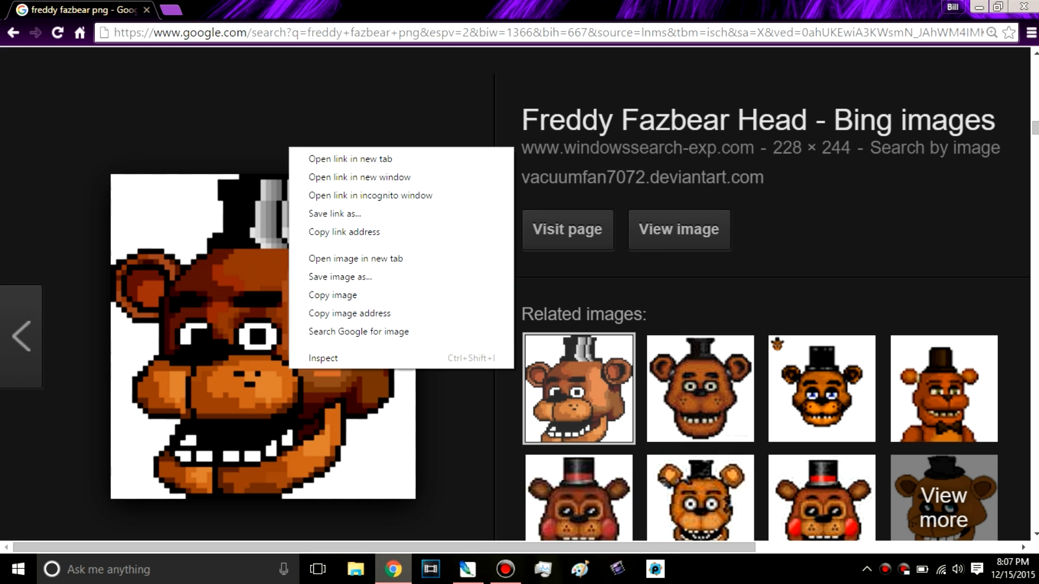
pyautogui.click(249, 276)
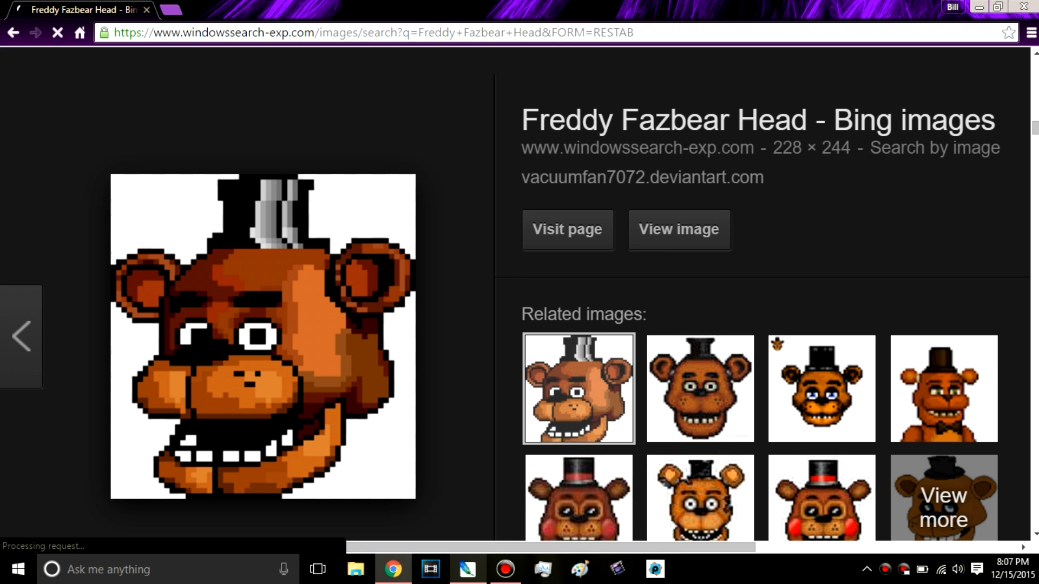
# Step: Switch to Photoshop and place the freddy_fazbear_head_pixel_art PNG file from the Desktop into the thumbnail
pyautogui.click(468, 568)
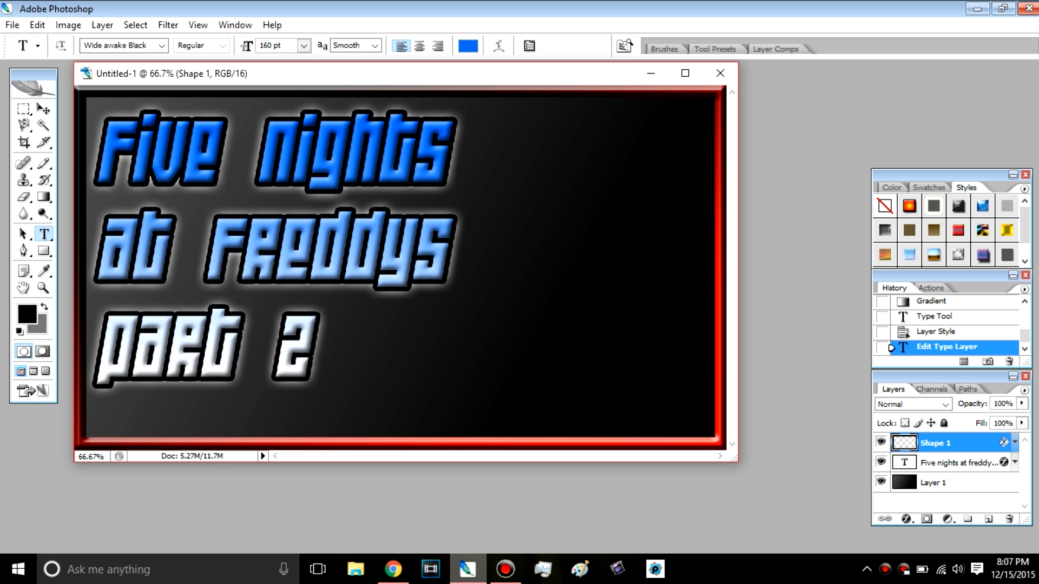
pyautogui.click(12, 25)
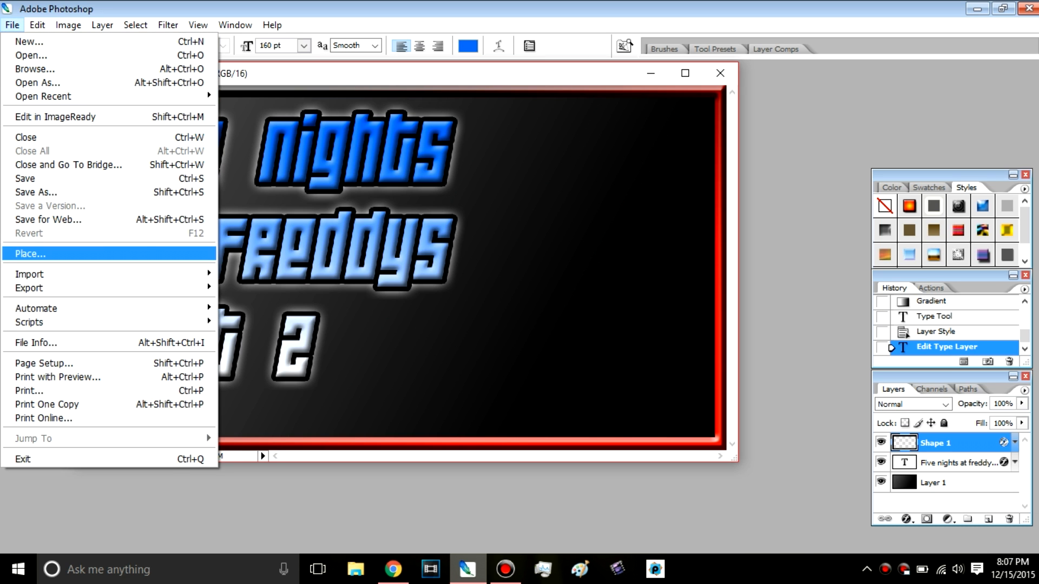
pyautogui.click(33, 253)
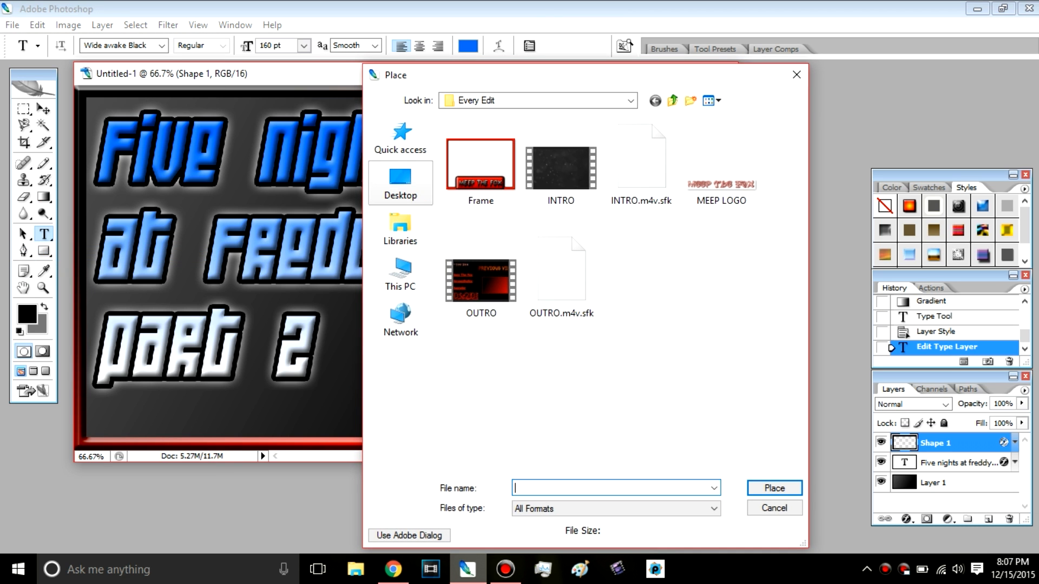
pyautogui.click(401, 183)
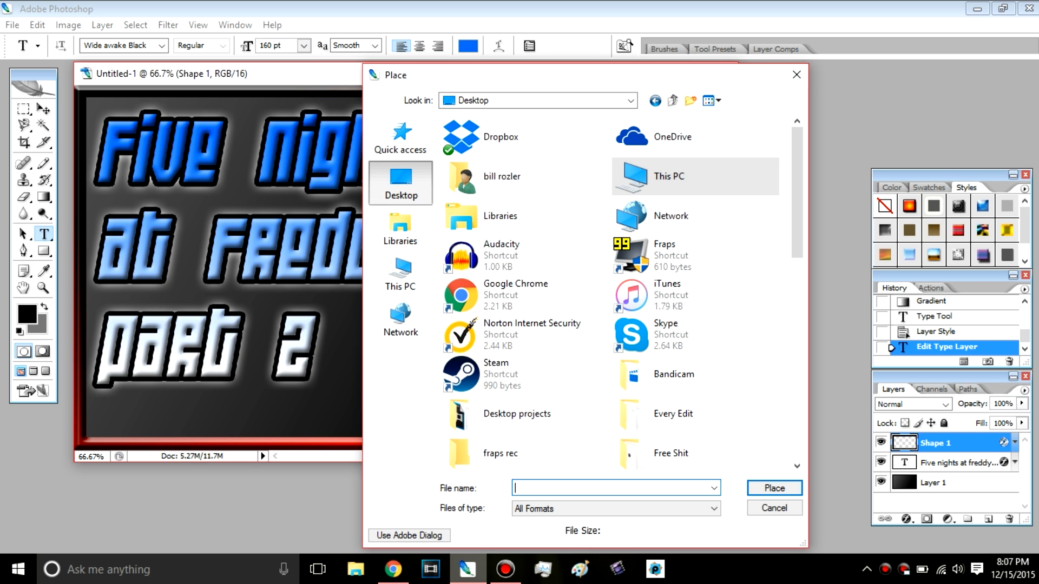
pyautogui.scroll(-10, 617, 292)
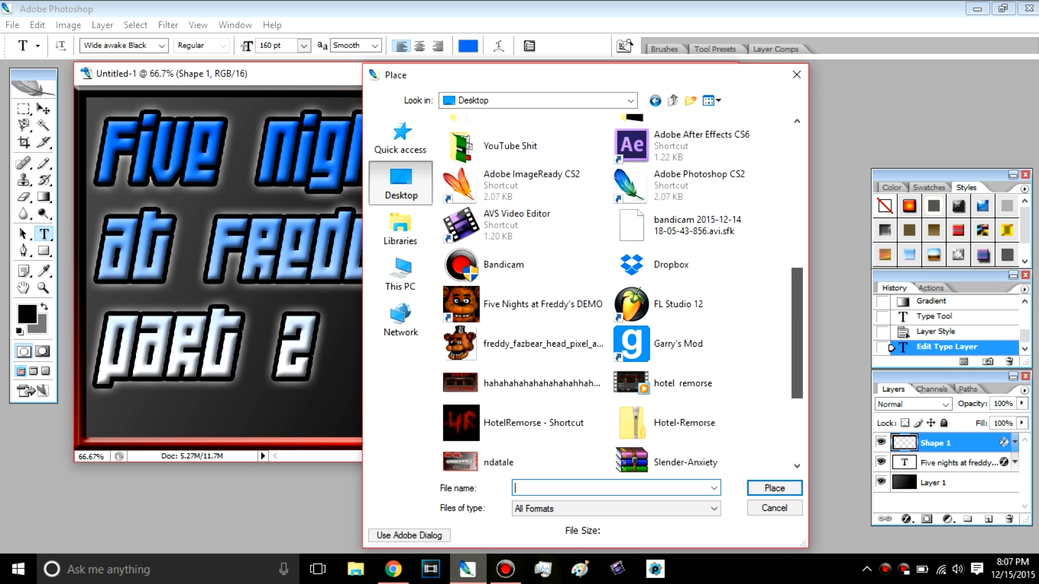
pyautogui.moveTo(797, 336); pyautogui.dragTo(797, 341)
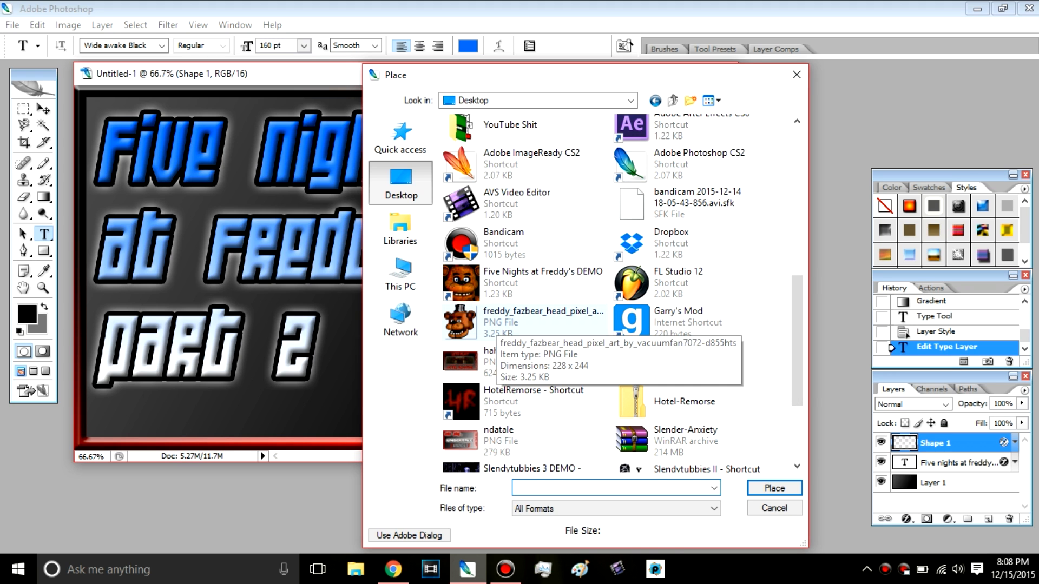
pyautogui.doubleClick(541, 322)
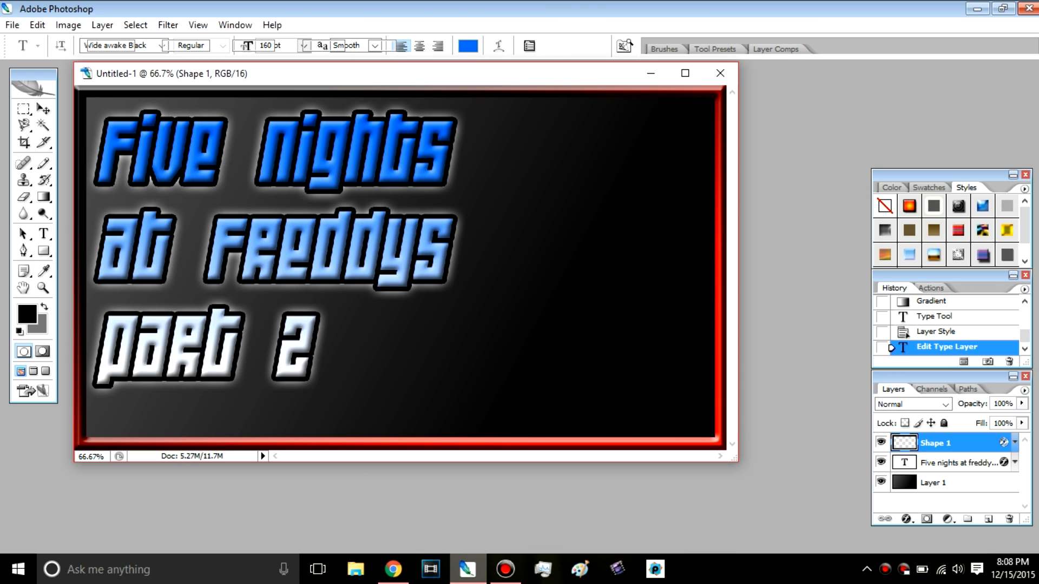
# Step: Scale the placed Freddy head to about 271% width and 251% height, position it beside the title inside the border and commit the placement
pyautogui.moveTo(399, 267); pyautogui.dragTo(540, 203)
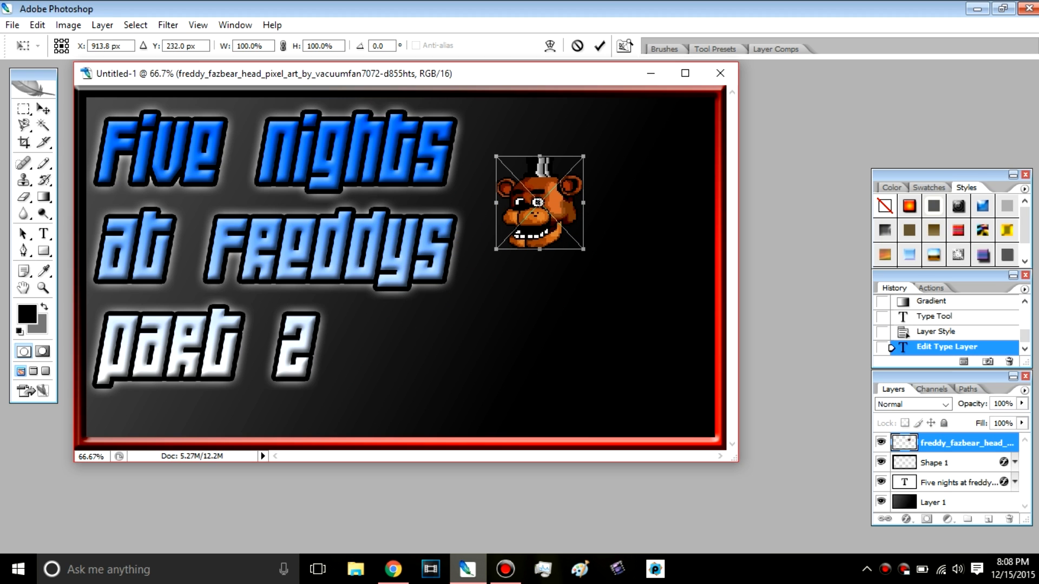
pyautogui.rightClick(565, 212)
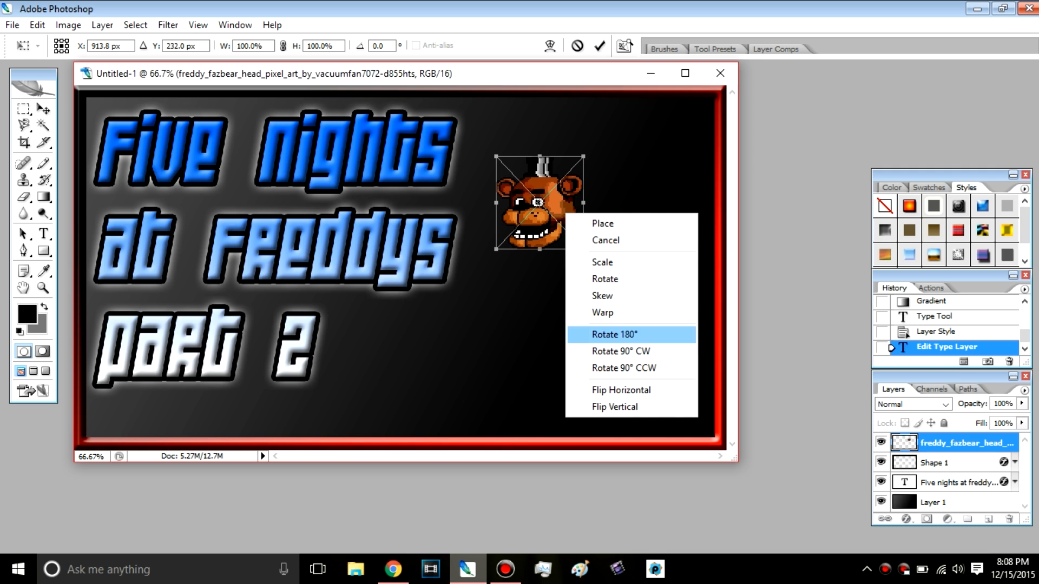
pyautogui.click(603, 262)
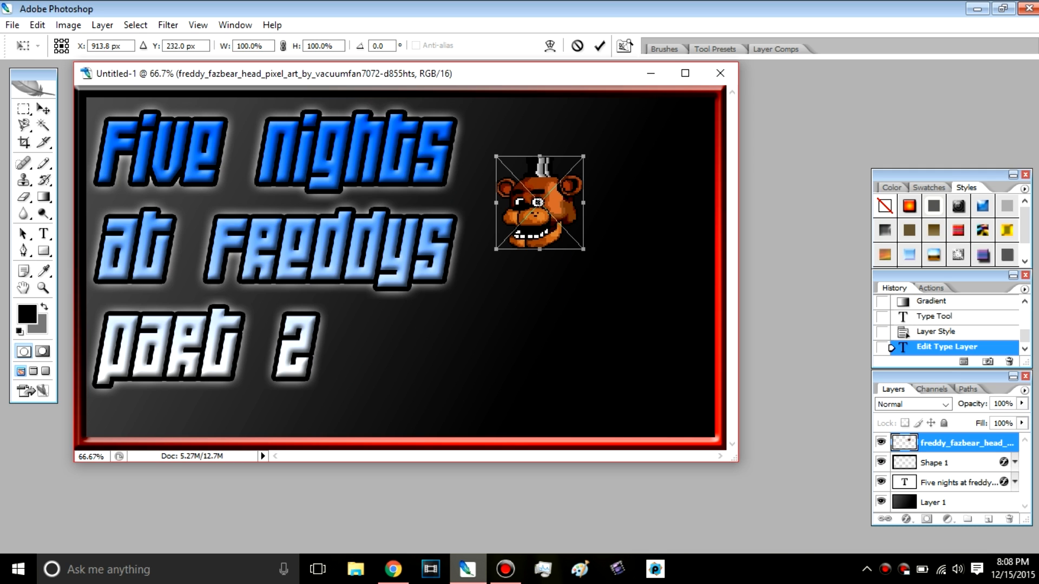
pyautogui.moveTo(583, 250); pyautogui.dragTo(704, 369)
pyautogui.moveTo(623, 297); pyautogui.dragTo(616, 256)
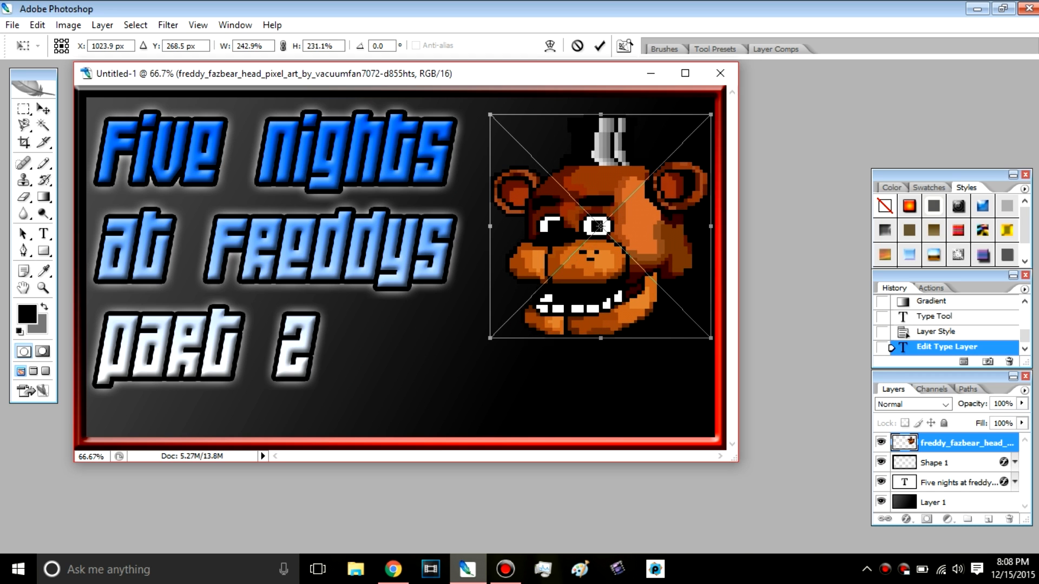
pyautogui.moveTo(698, 325); pyautogui.dragTo(726, 346)
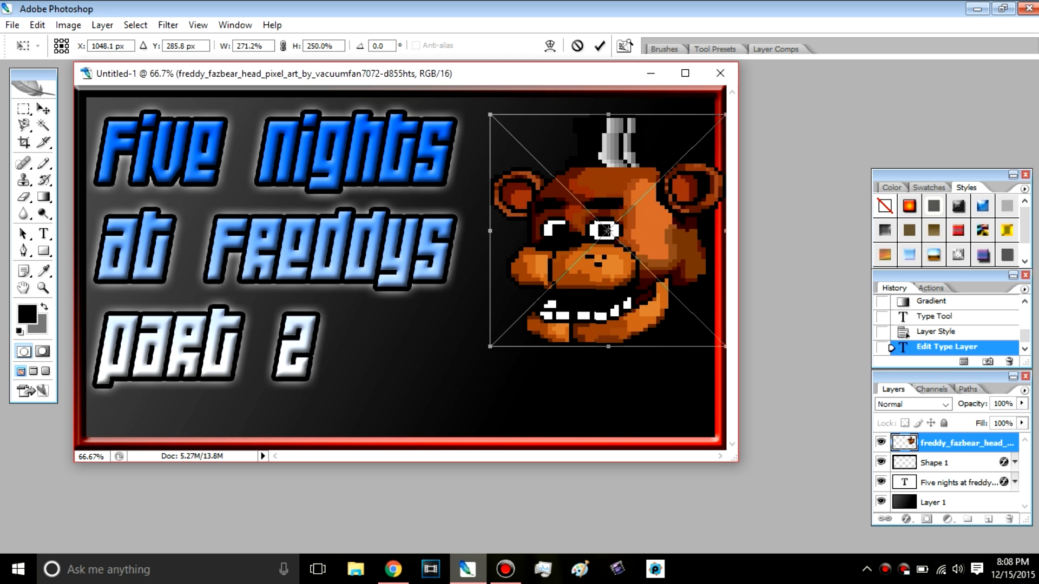
pyautogui.moveTo(639, 281)
pyautogui.mouseDown()
pyautogui.moveTo(626, 290)
pyautogui.moveTo(621, 271)
pyautogui.mouseUp()
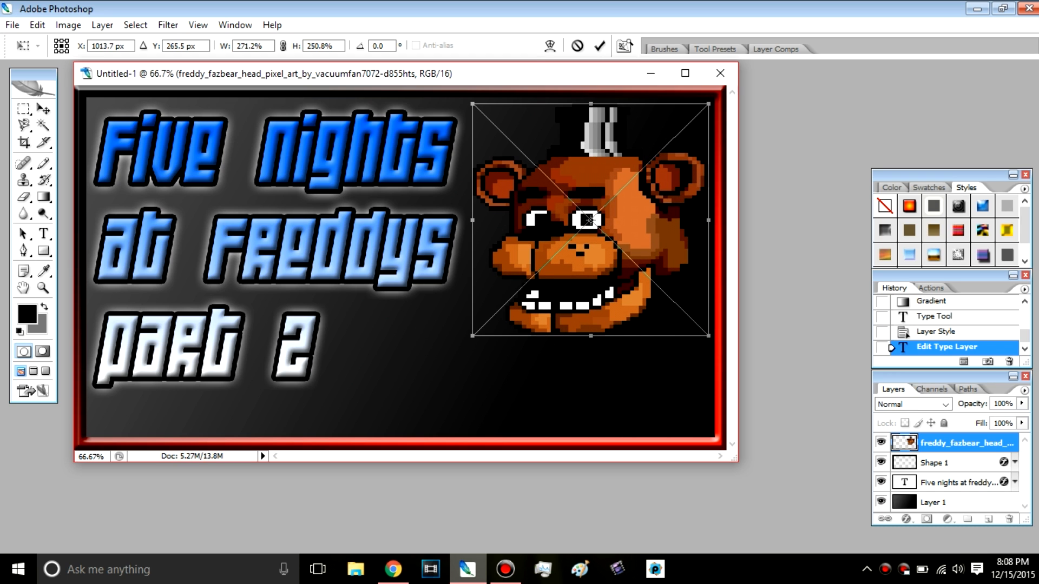
pyautogui.rightClick(560, 244)
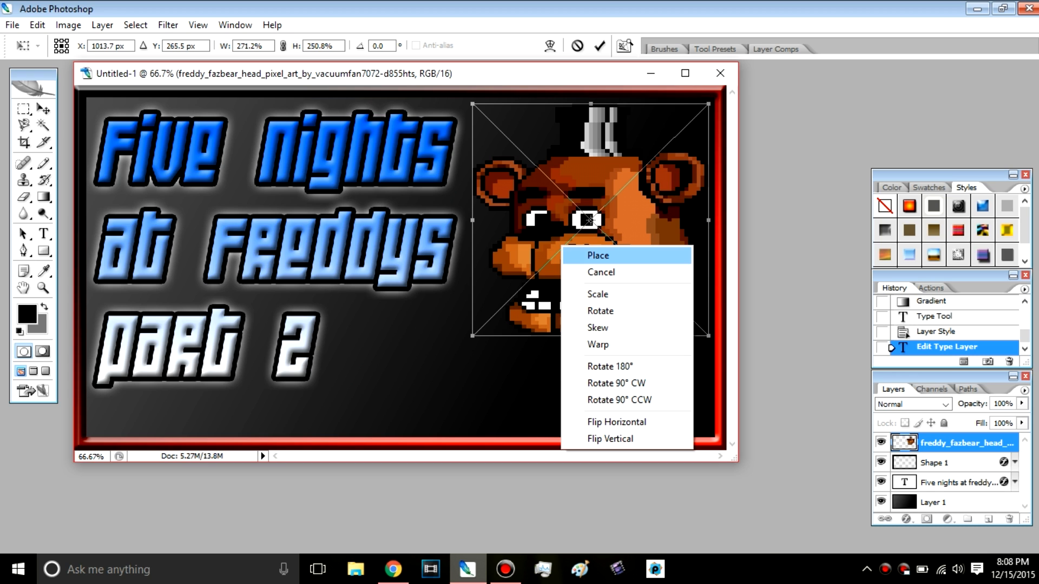
pyautogui.click(597, 255)
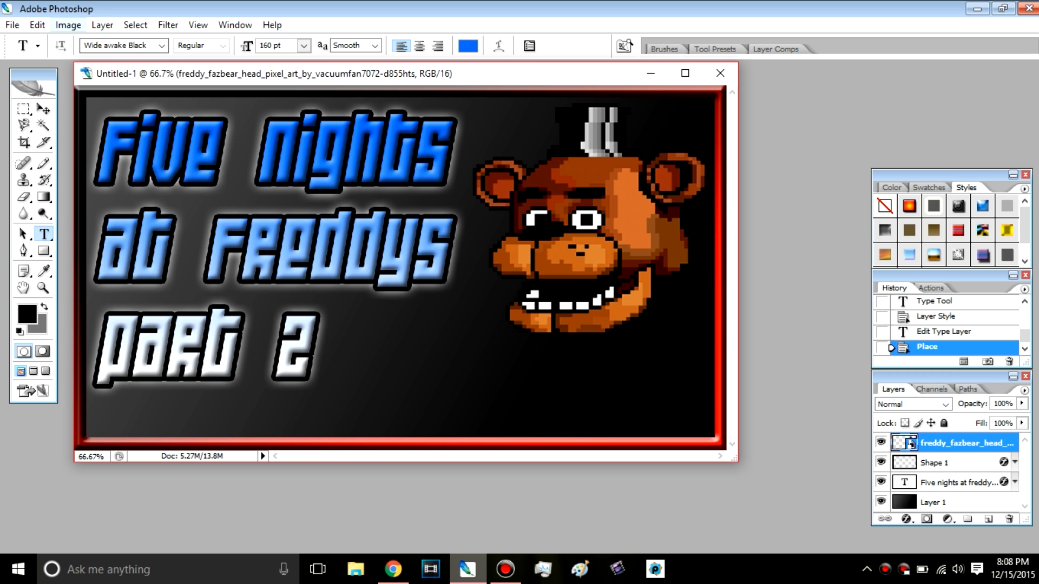
# Step: Add a white (ffffff) Outer Glow to the Freddy head layer with 2% spread and 13 px size
pyautogui.click(102, 25)
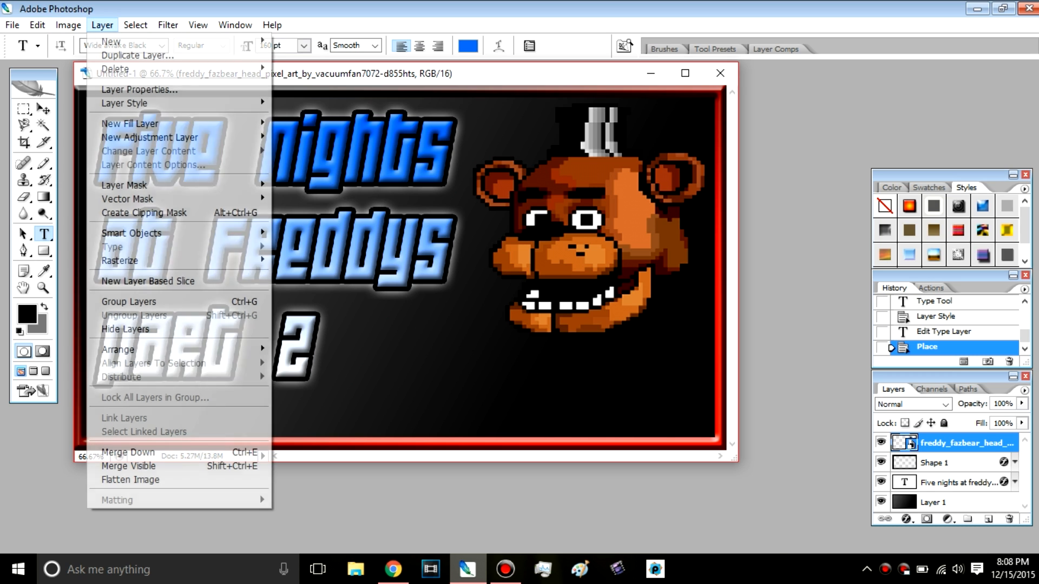
pyautogui.moveTo(124, 103)
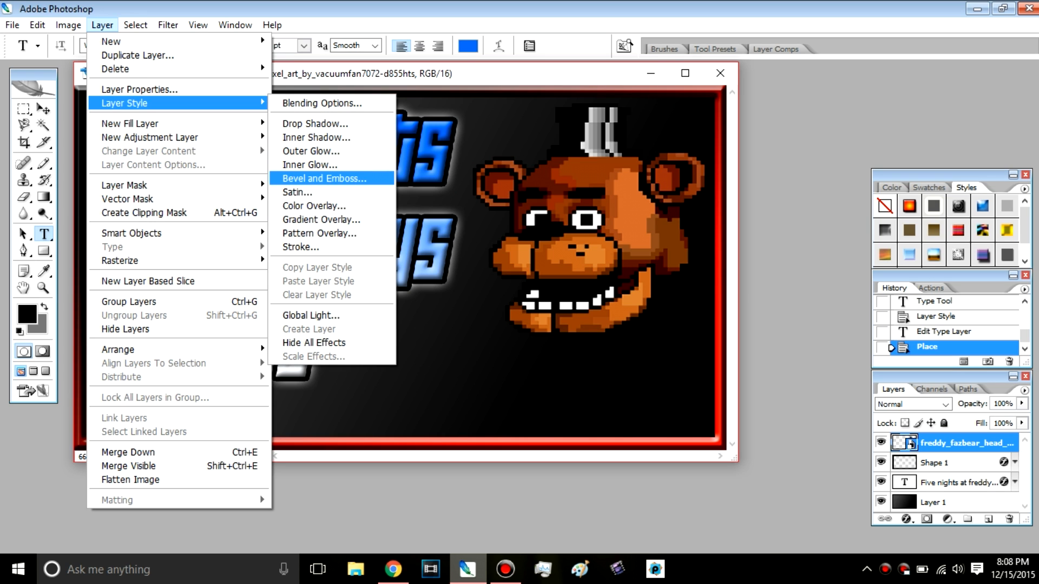
pyautogui.click(324, 152)
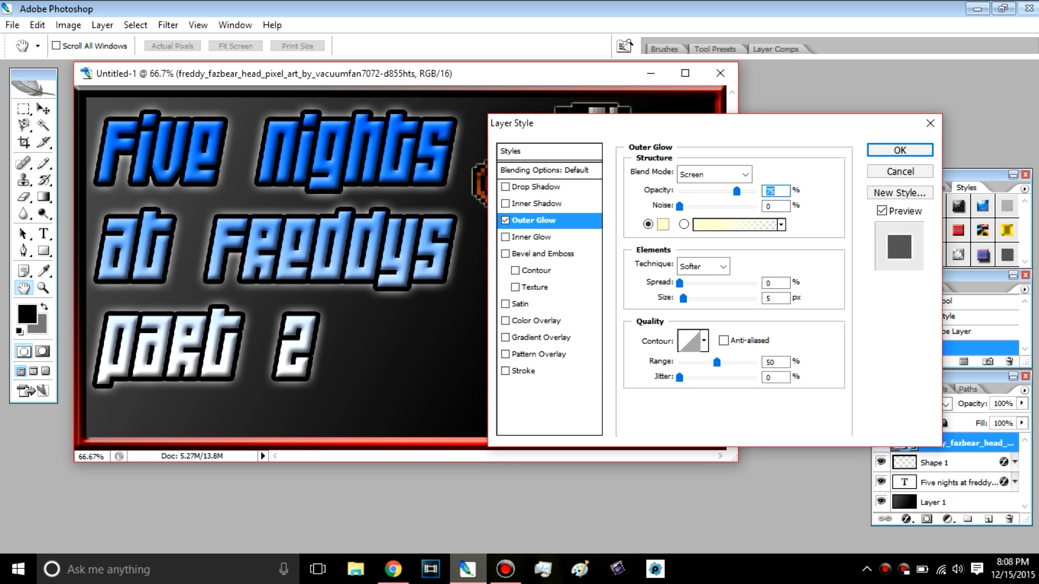
pyautogui.click(662, 225)
pyautogui.moveTo(363, 177); pyautogui.dragTo(331, 135)
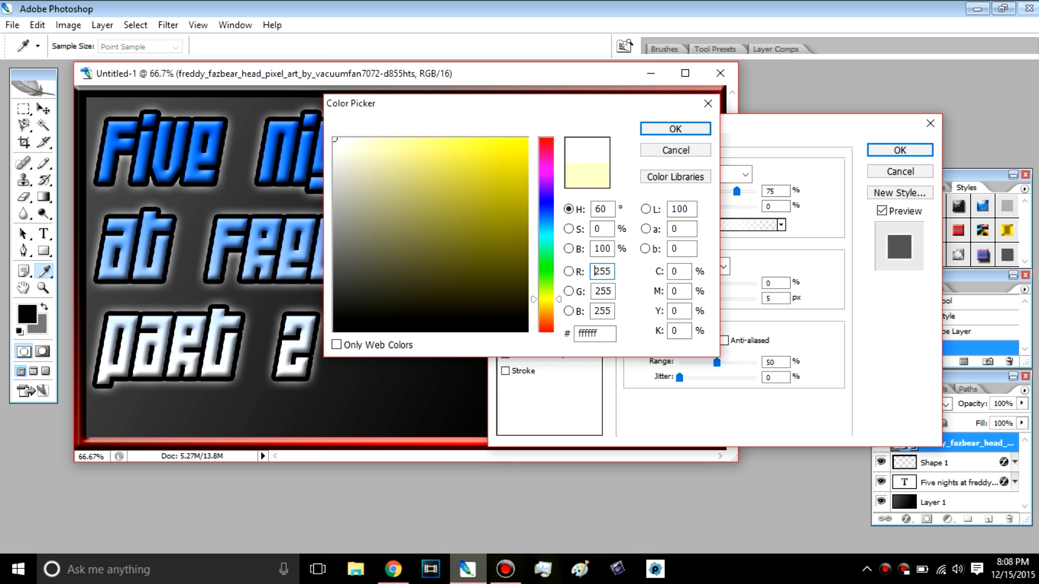
pyautogui.moveTo(593, 107); pyautogui.dragTo(585, 207)
pyautogui.click(669, 230)
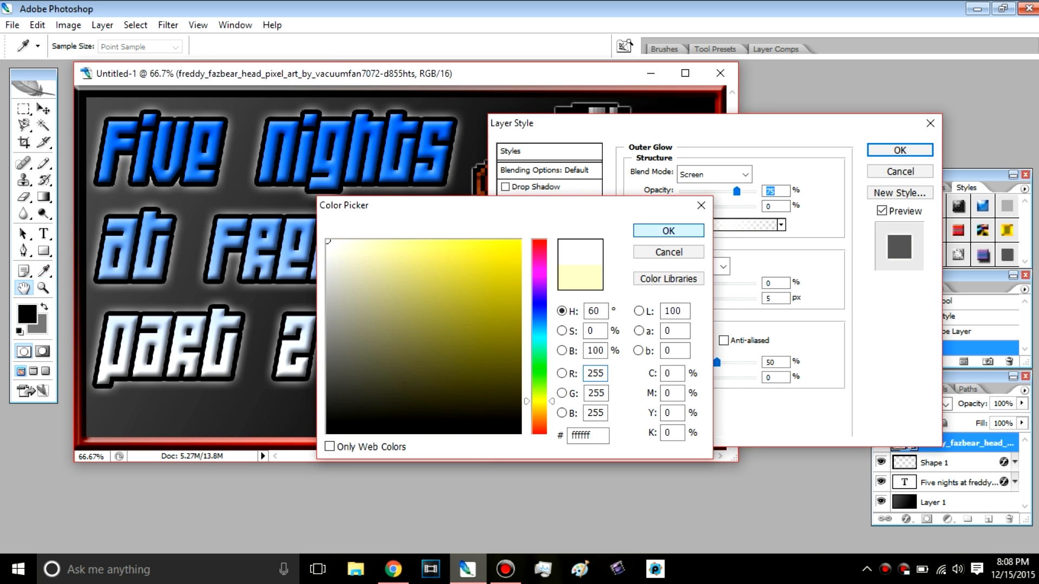
pyautogui.moveTo(713, 122); pyautogui.dragTo(235, 93)
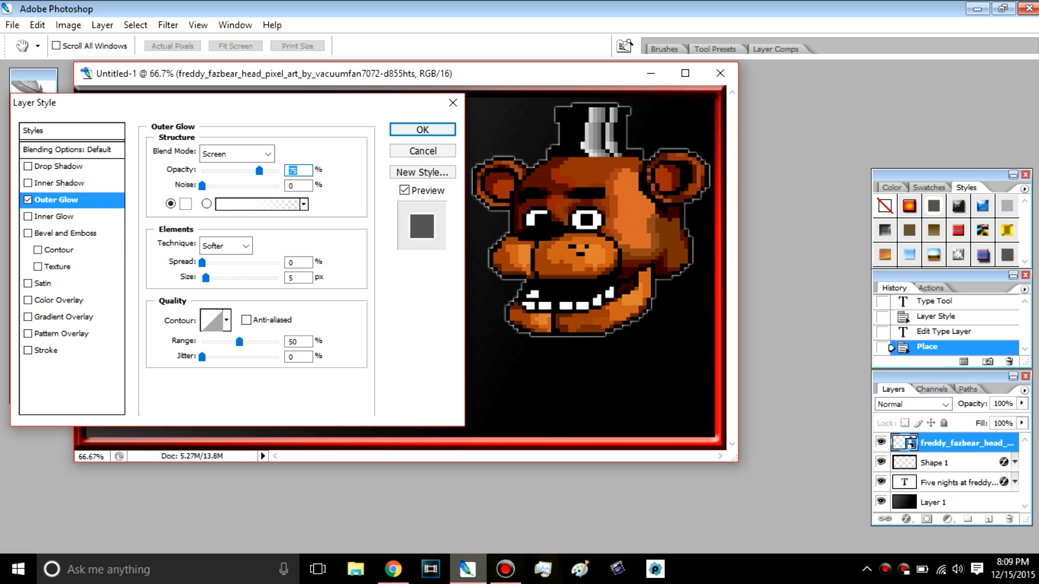
pyautogui.moveTo(202, 263); pyautogui.dragTo(211, 278)
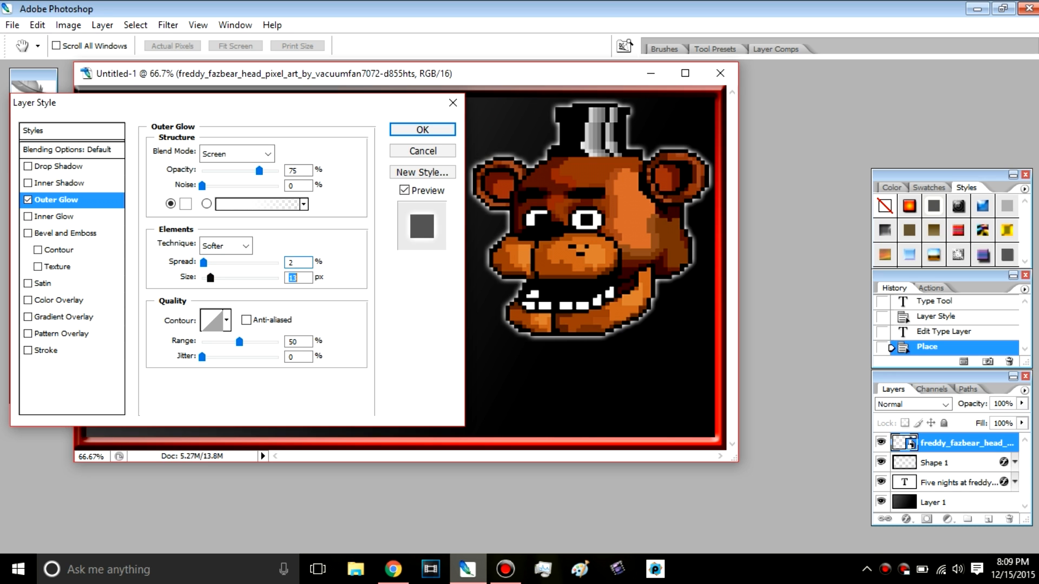
# Step: Add a 3 px outside Stroke in blue (004eff) to the Freddy head layer
pyautogui.click(46, 351)
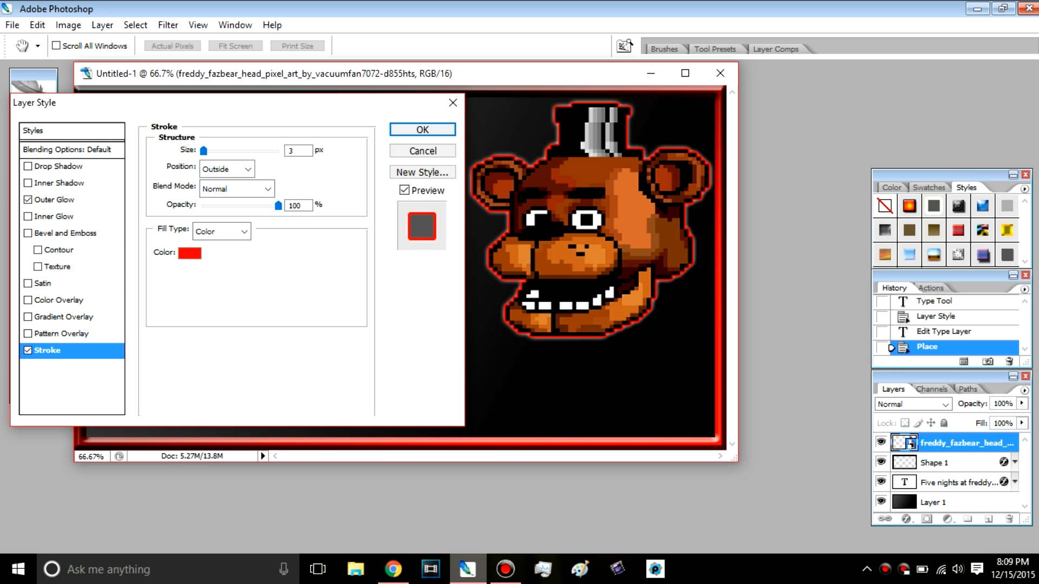
pyautogui.click(190, 253)
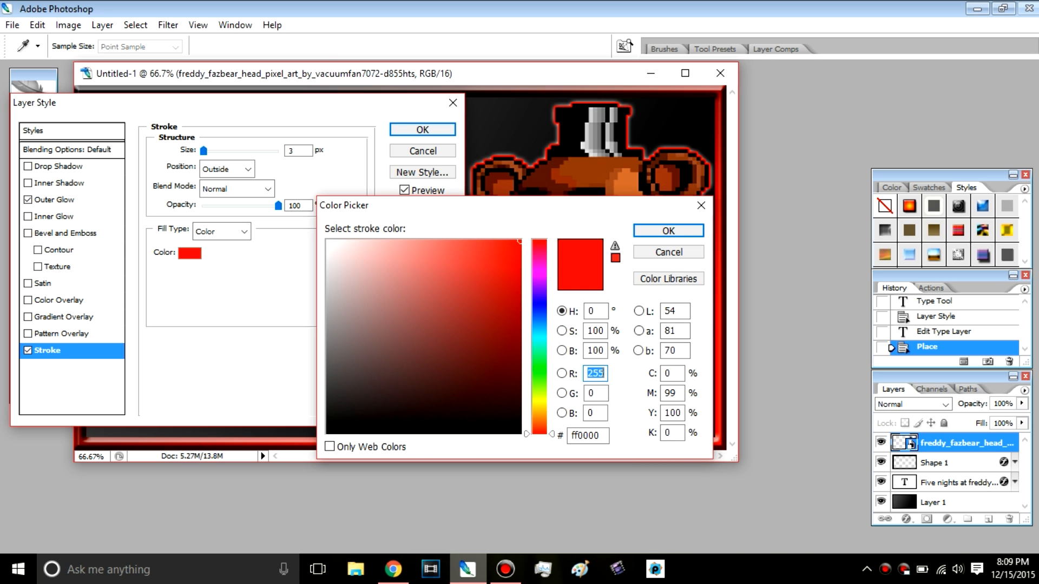
pyautogui.click(539, 314)
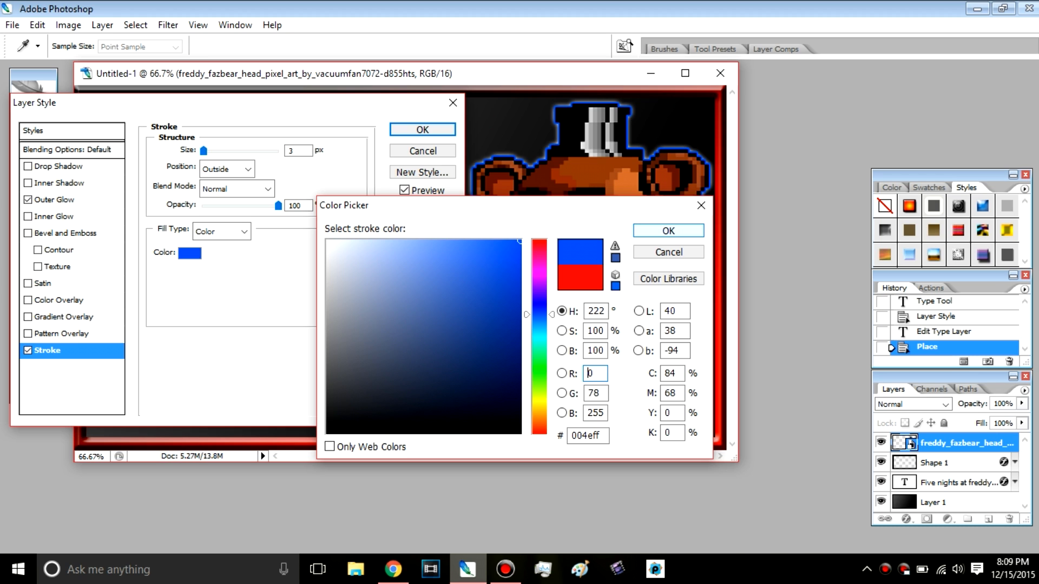
pyautogui.press('Return')
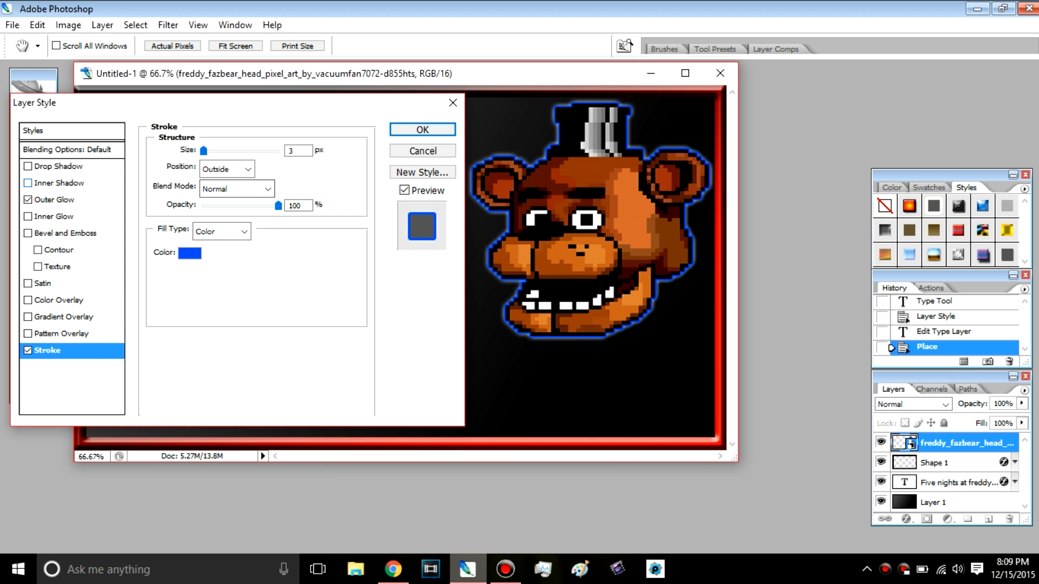
# Step: Change the Freddy head's Outer Glow to blue (0084ff) with a 35 px size and apply the layer style
pyautogui.click(54, 200)
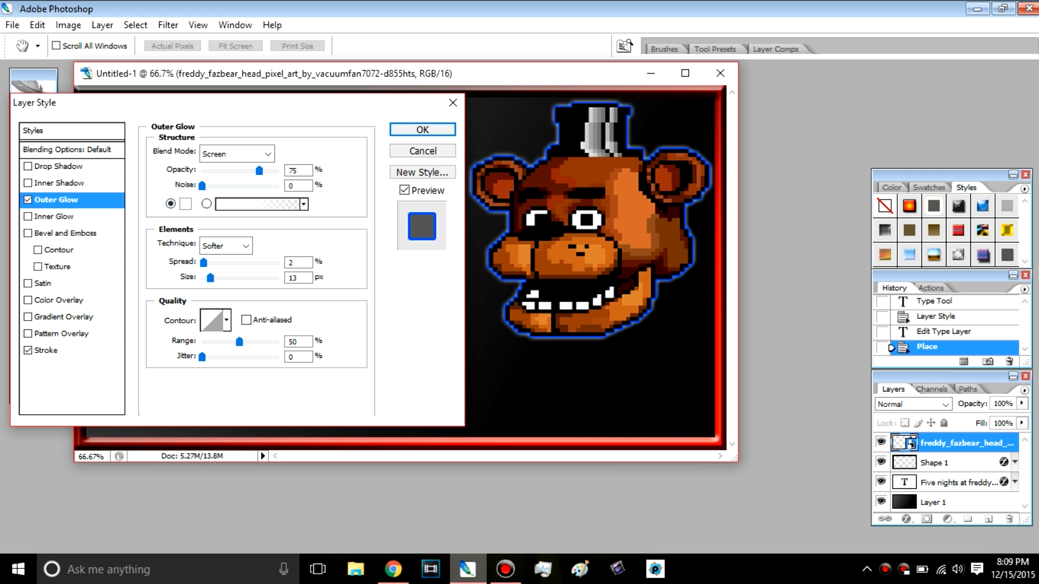
pyautogui.click(185, 204)
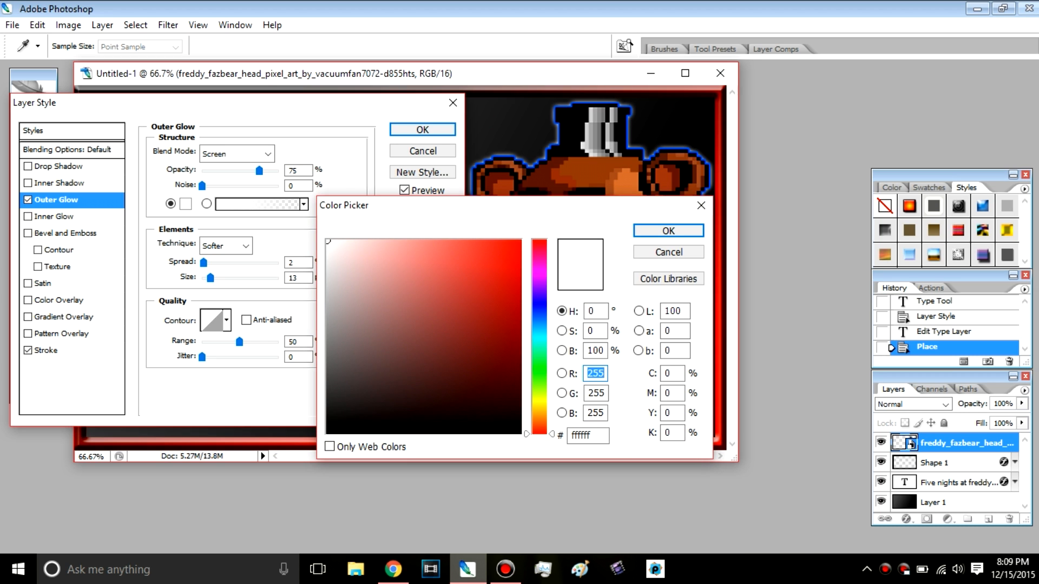
pyautogui.click(539, 321)
pyautogui.moveTo(411, 324); pyautogui.dragTo(519, 241)
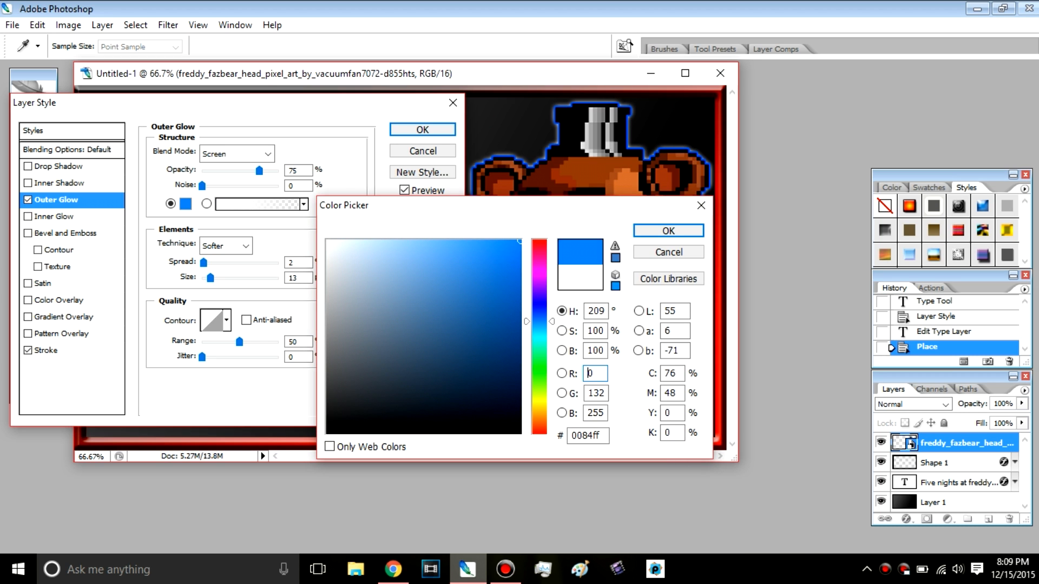
pyautogui.click(668, 231)
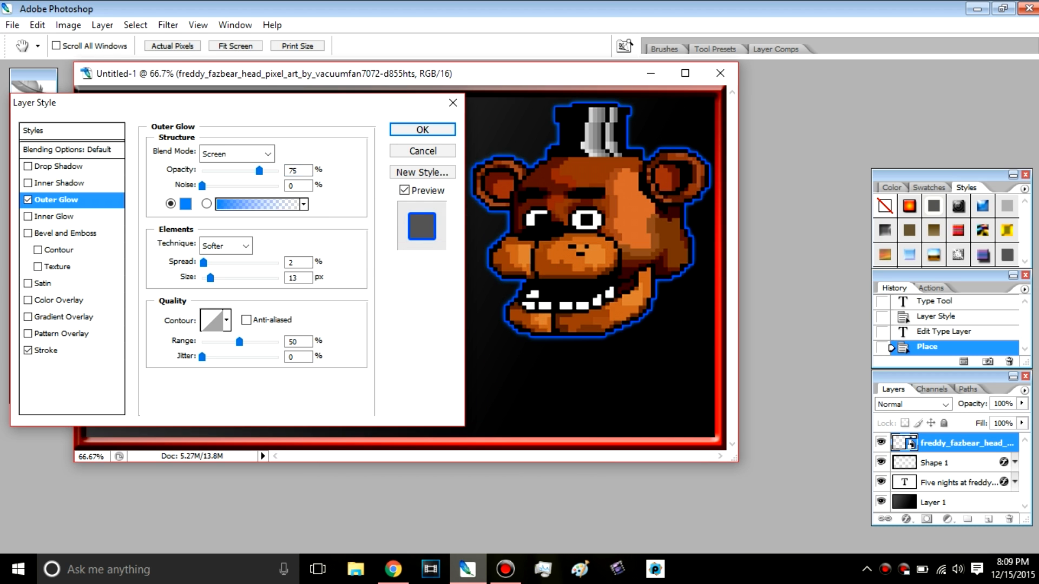
pyautogui.click(212, 320)
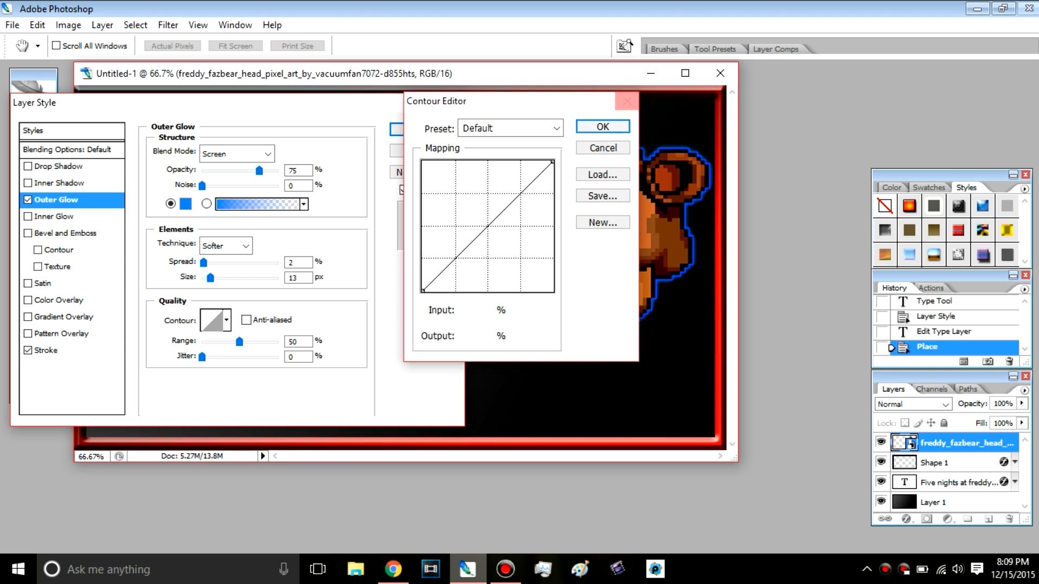
pyautogui.click(627, 101)
pyautogui.moveTo(210, 277); pyautogui.dragTo(216, 277)
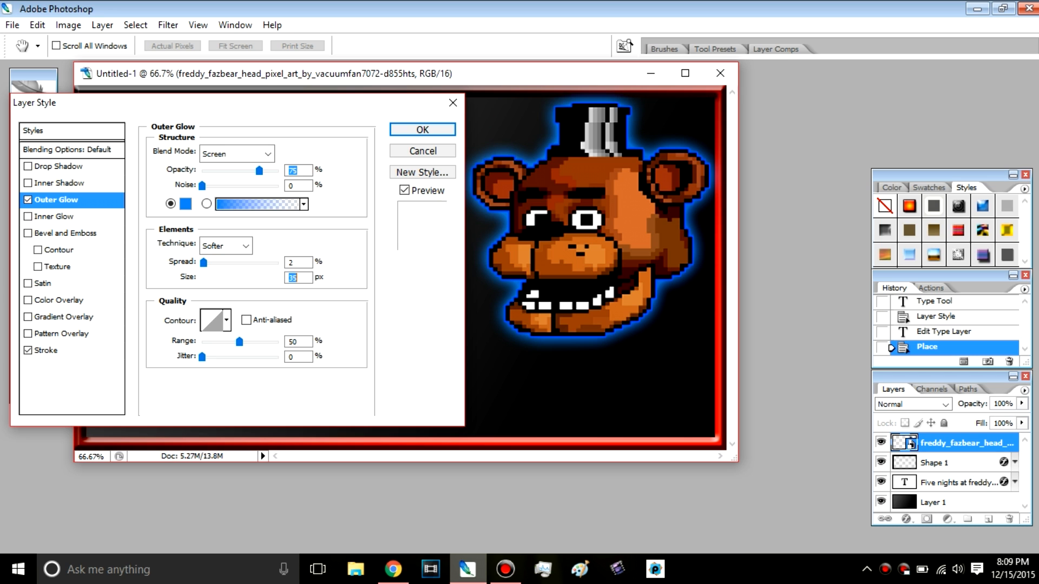
pyautogui.click(423, 130)
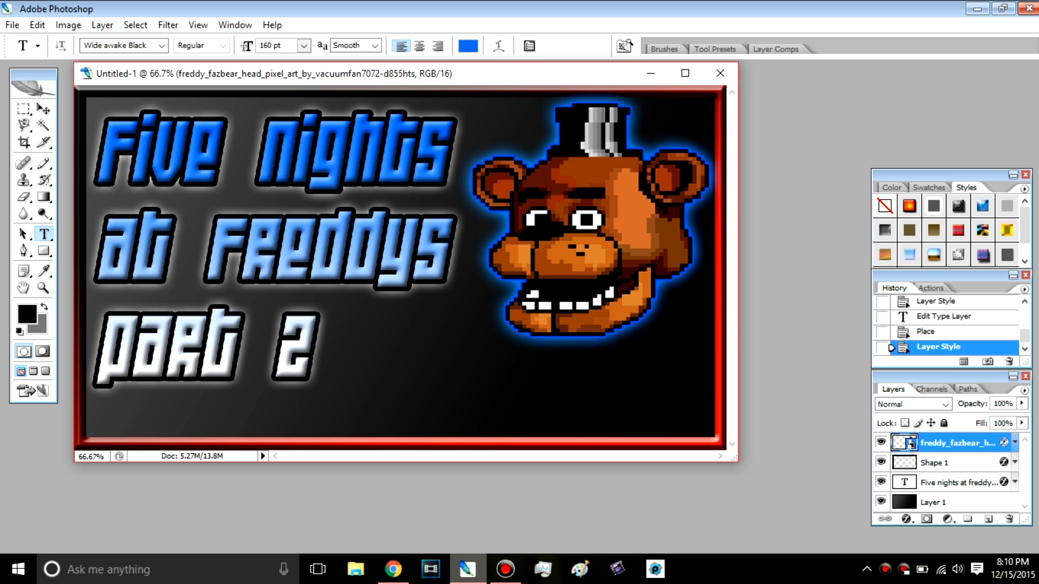
# Step: Place the MEEP LOGO image from the Every Edit folder on the Desktop into the thumbnail
pyautogui.click(11, 25)
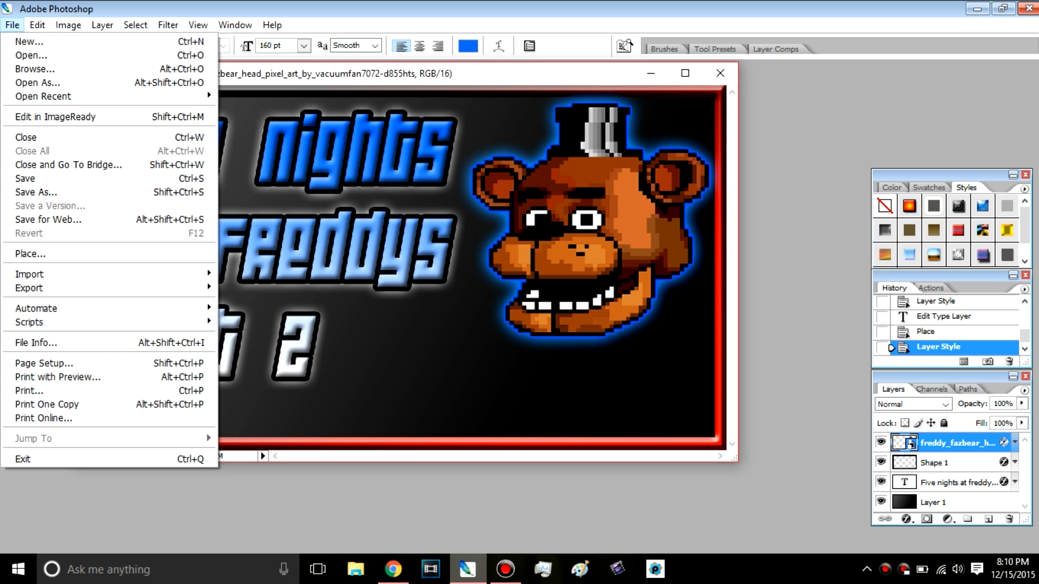
pyautogui.click(29, 254)
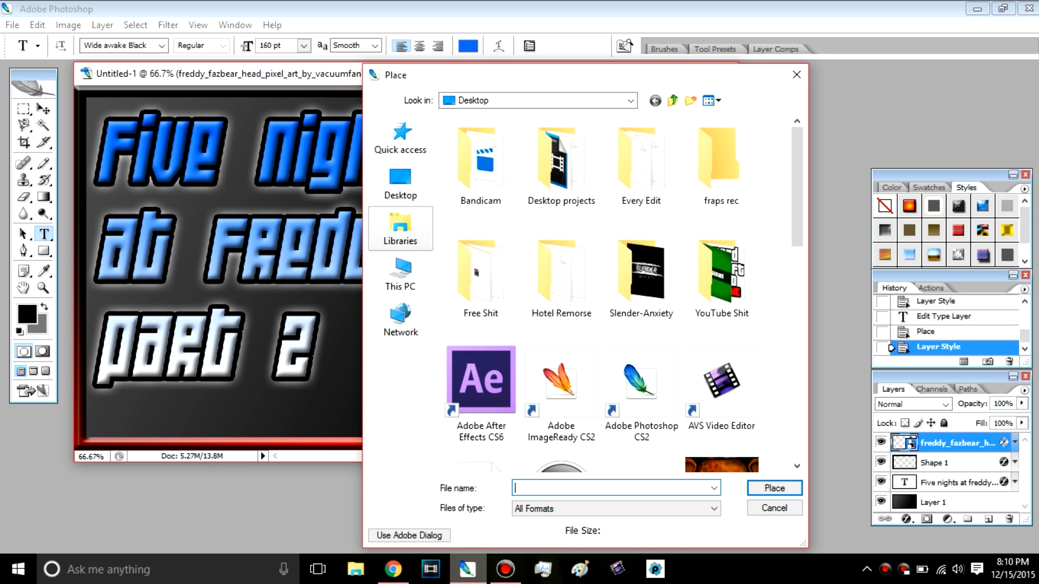
pyautogui.doubleClick(641, 163)
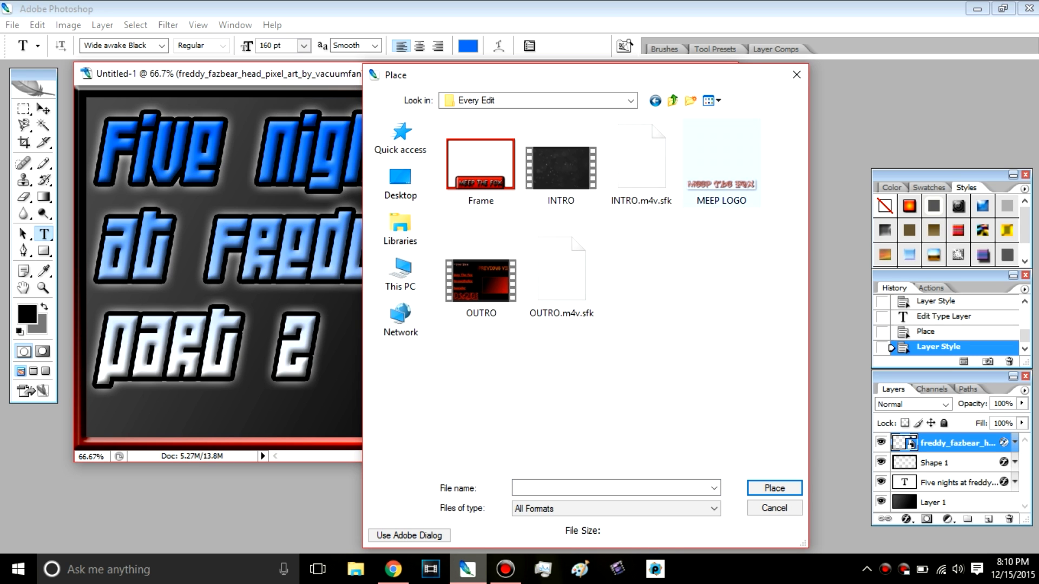
pyautogui.doubleClick(721, 168)
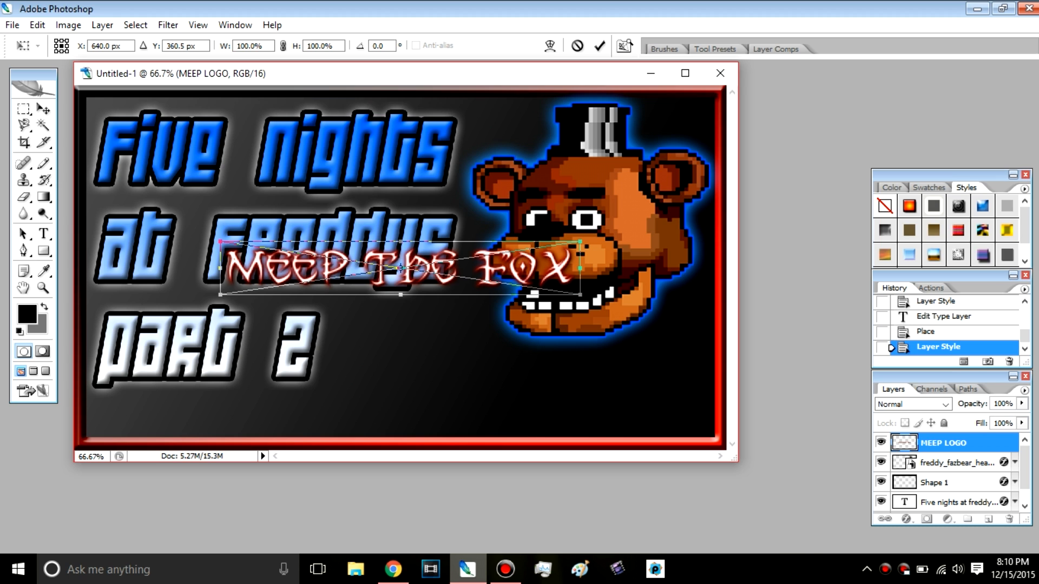
# Step: Scale the placed logo to about 61.5% width and 48.6% height, position it just above the lower border and commit the placement
pyautogui.moveTo(400, 268); pyautogui.dragTo(514, 395)
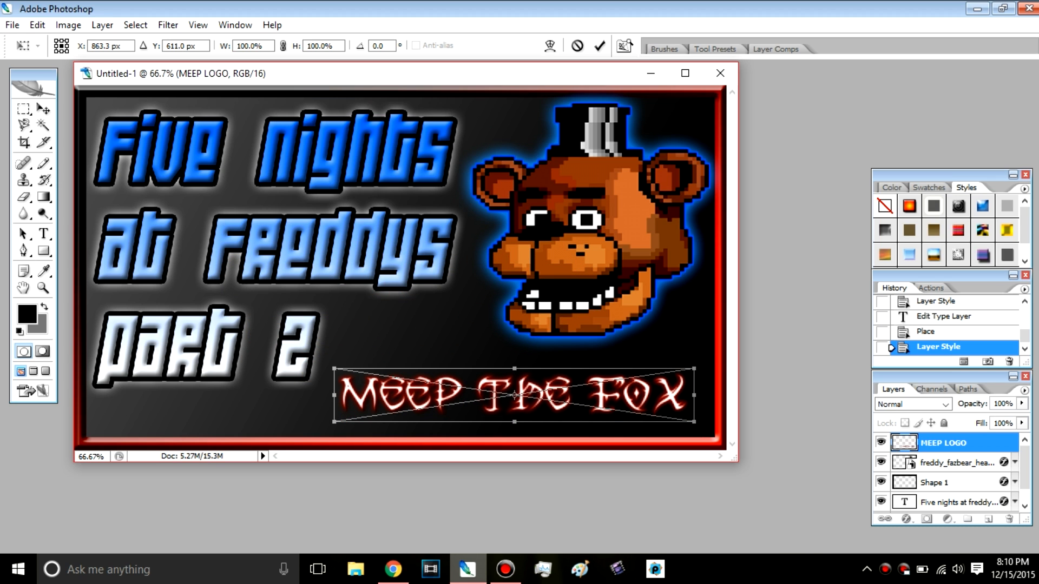
pyautogui.moveTo(334, 369); pyautogui.dragTo(472, 397)
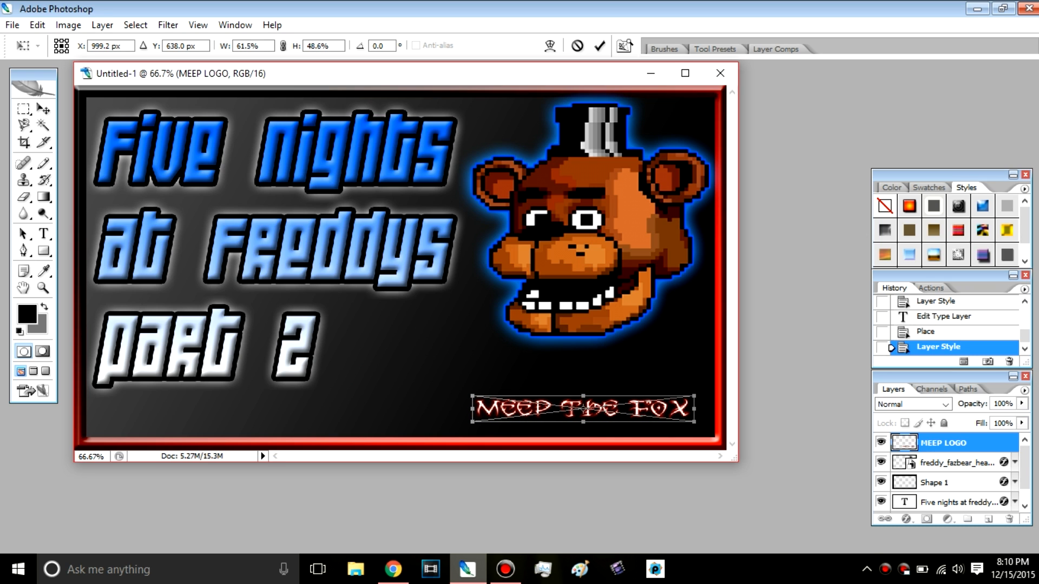
pyautogui.moveTo(552, 409); pyautogui.dragTo(449, 425)
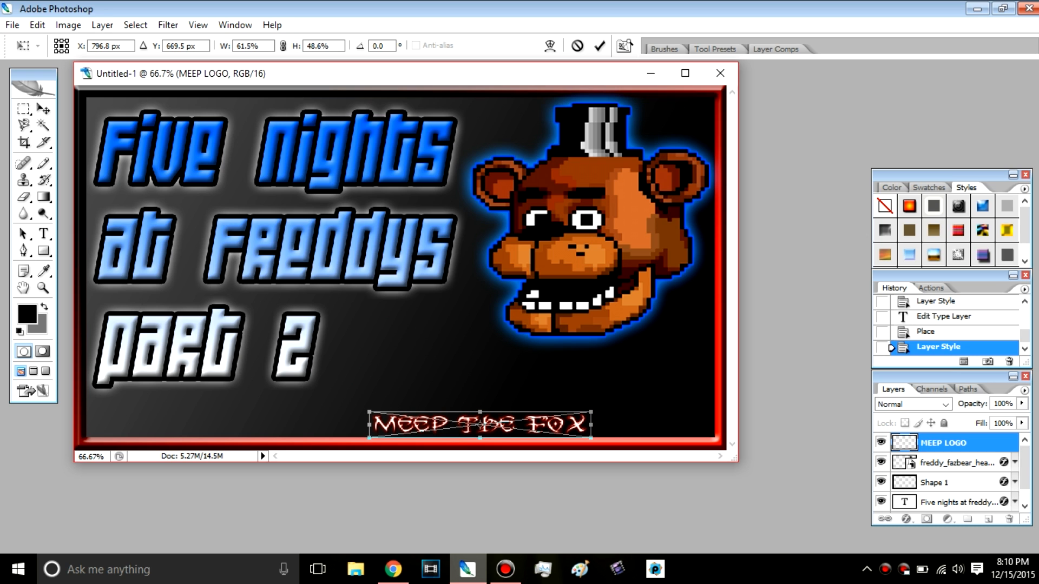
pyautogui.rightClick(420, 428)
pyautogui.click(460, 226)
pyautogui.press('t')
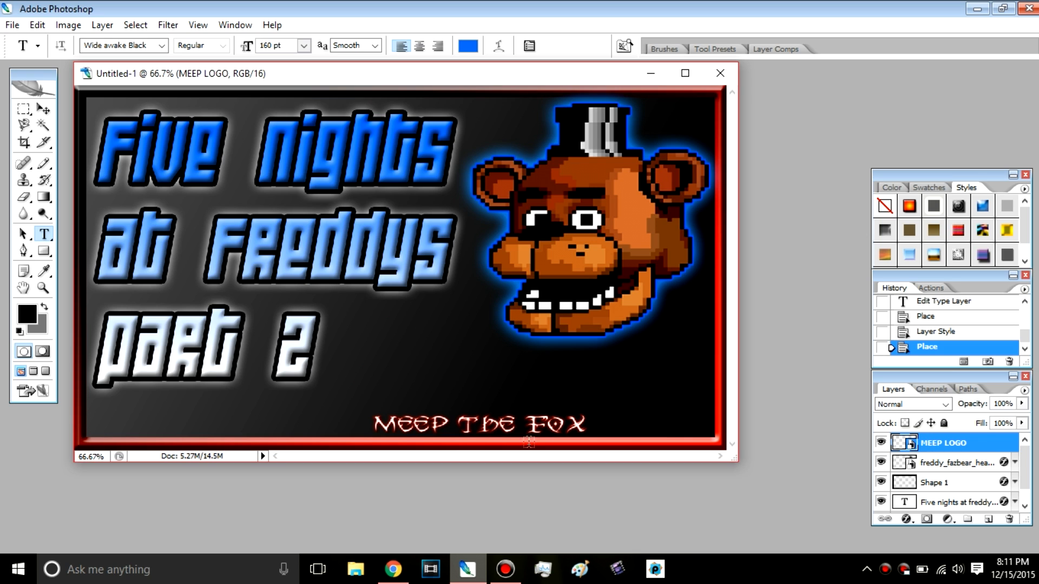
pyautogui.click(517, 428)
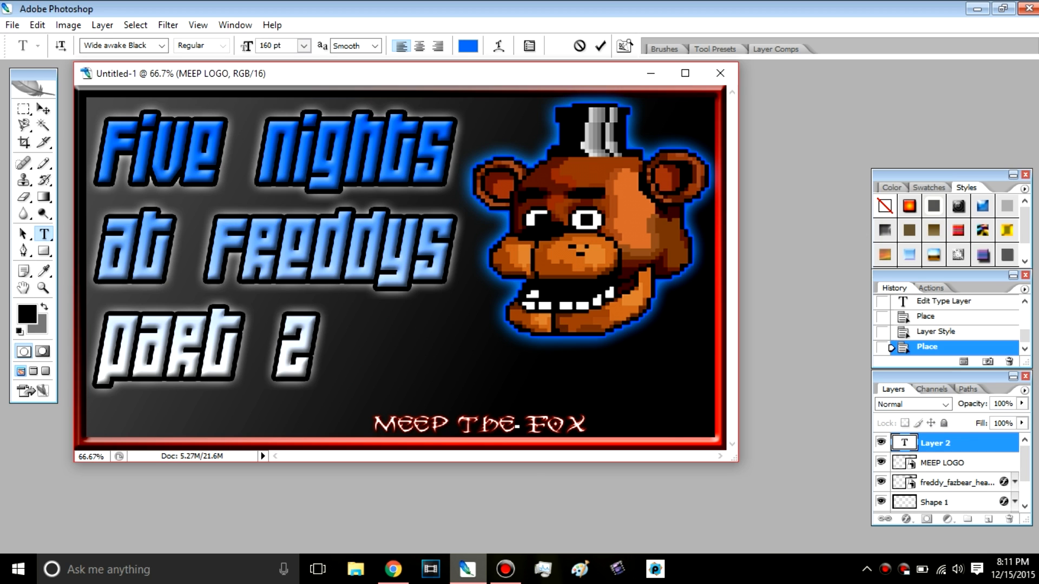
pyautogui.hotkey('ctrl', 'Return')
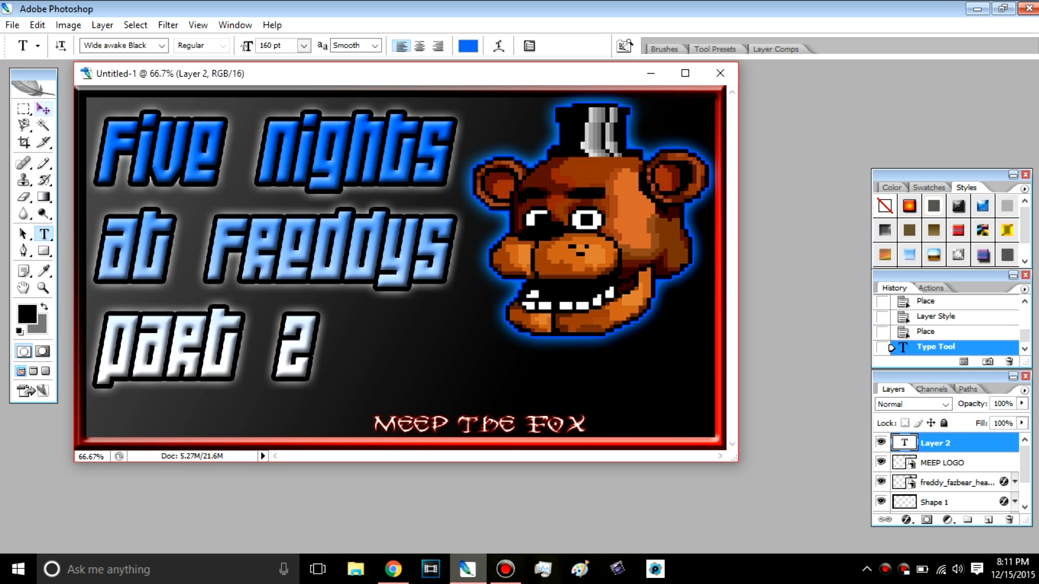
pyautogui.click(42, 109)
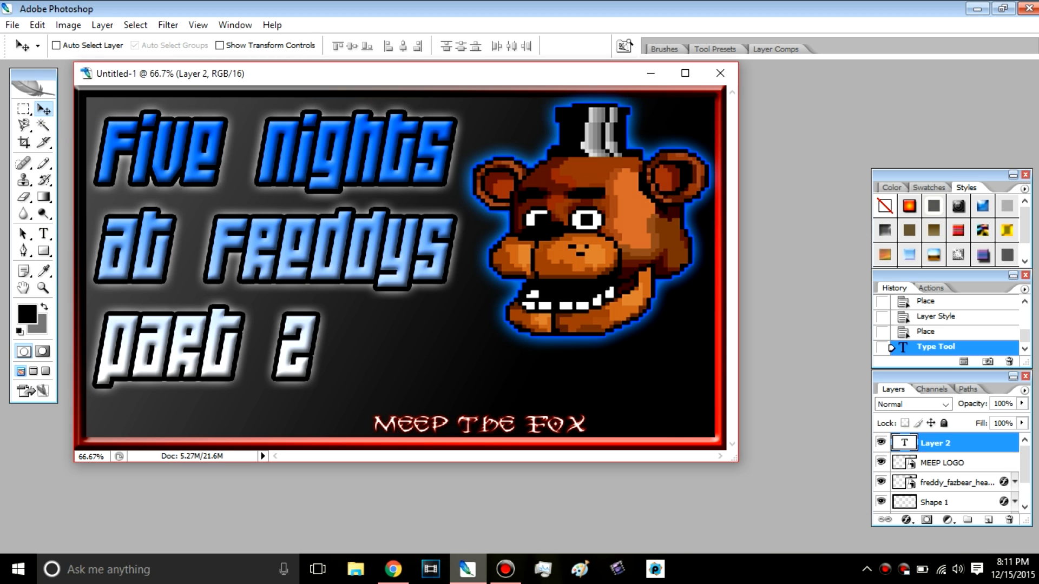
pyautogui.press('Left')
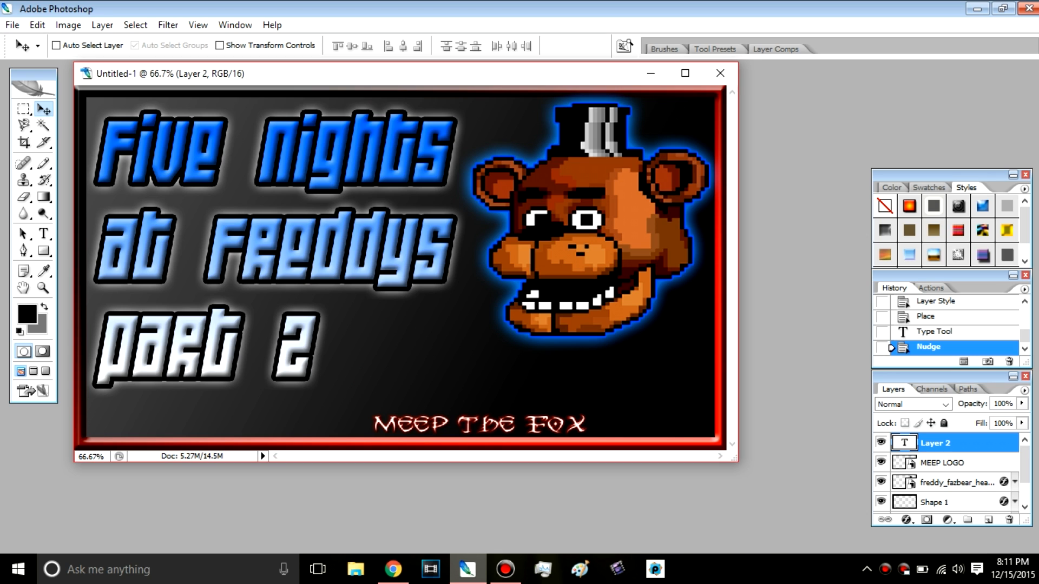
pyautogui.click(1009, 520)
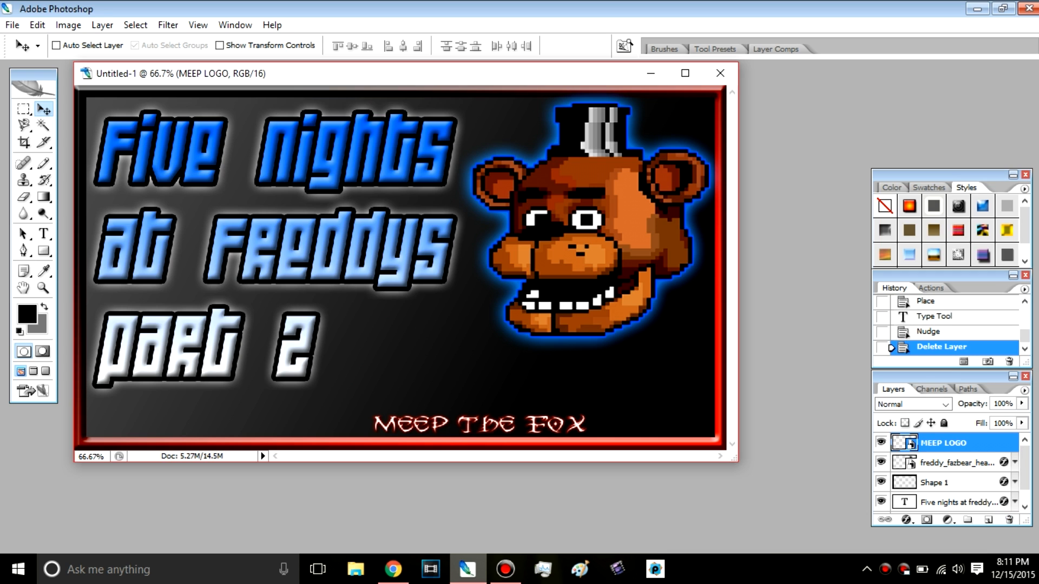
# Step: Move the MEEP LOGO down against the lower border and add a red (ff000c) Outer Glow with 32 px size and 27% range
pyautogui.moveTo(480, 424)
pyautogui.mouseDown()
pyautogui.moveTo(453, 417)
pyautogui.moveTo(426, 383)
pyautogui.moveTo(489, 415)
pyautogui.moveTo(492, 430)
pyautogui.mouseUp()
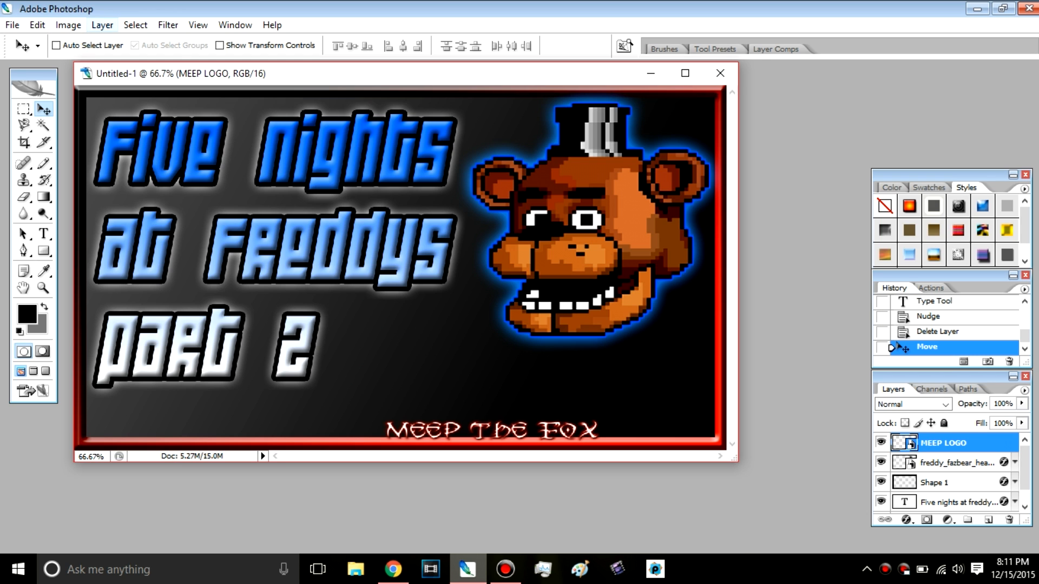
pyautogui.click(102, 25)
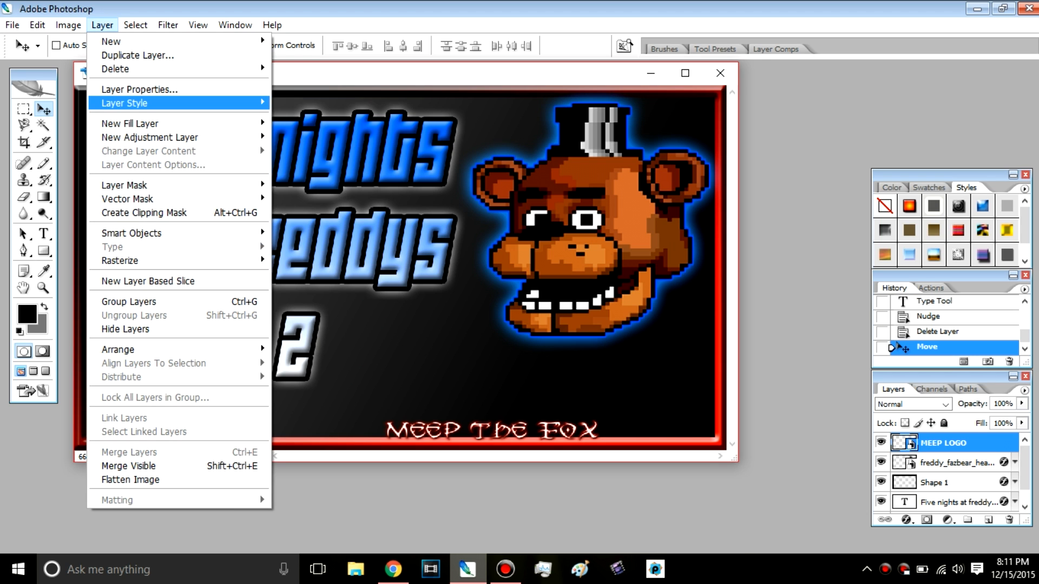
pyautogui.moveTo(140, 102)
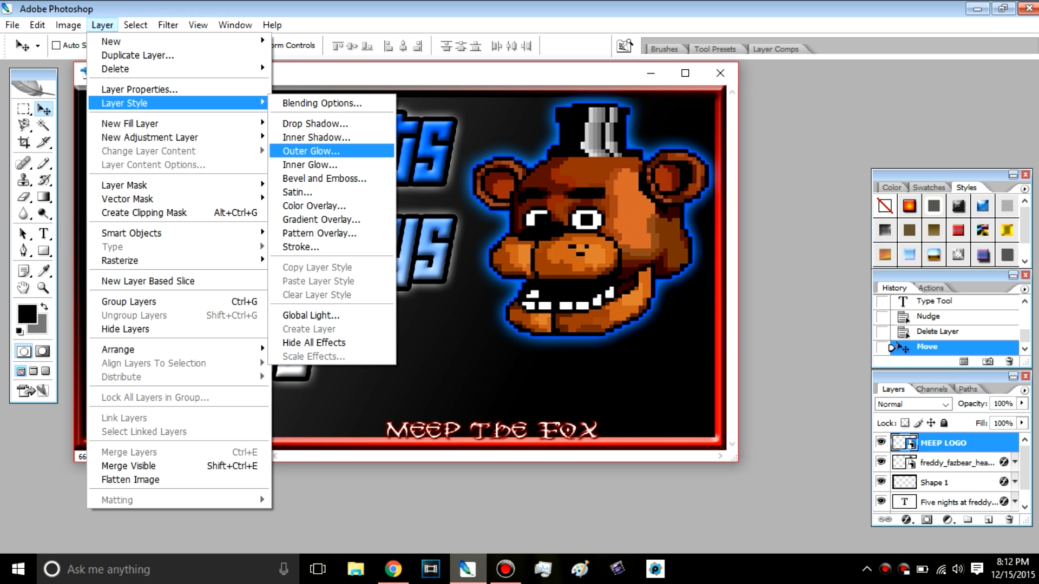
pyautogui.click(311, 151)
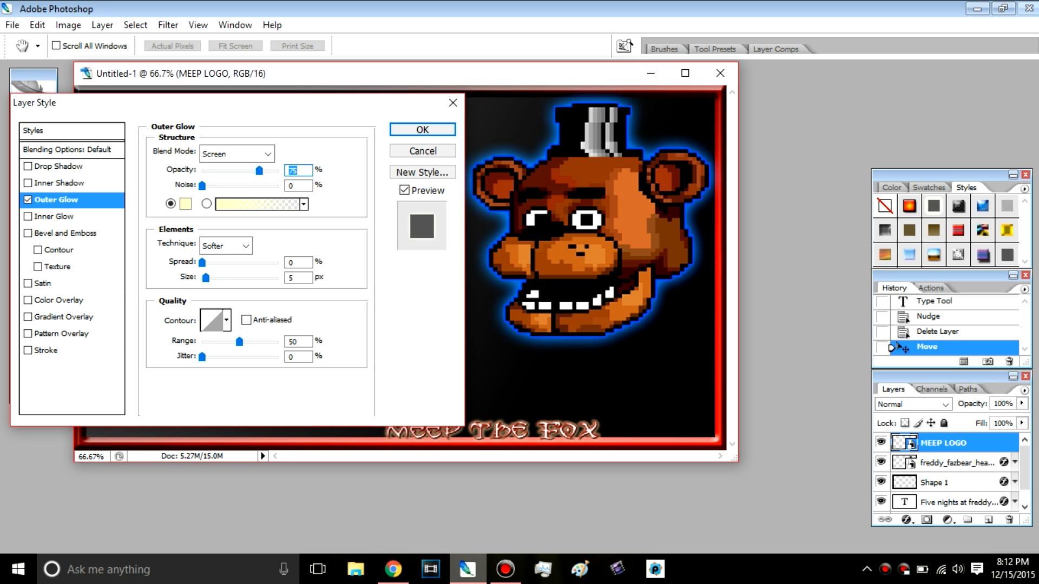
pyautogui.click(186, 204)
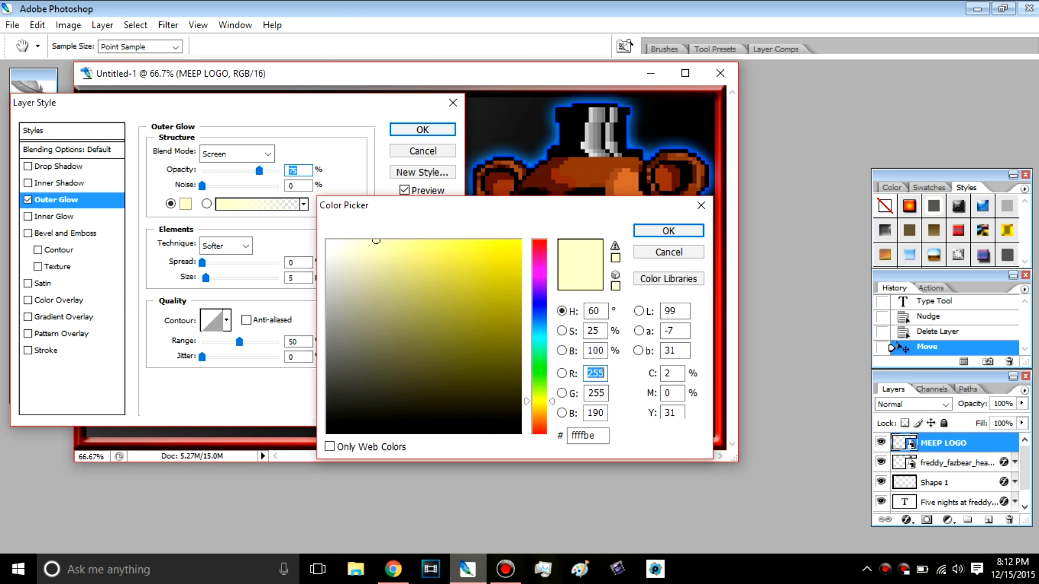
pyautogui.click(539, 241)
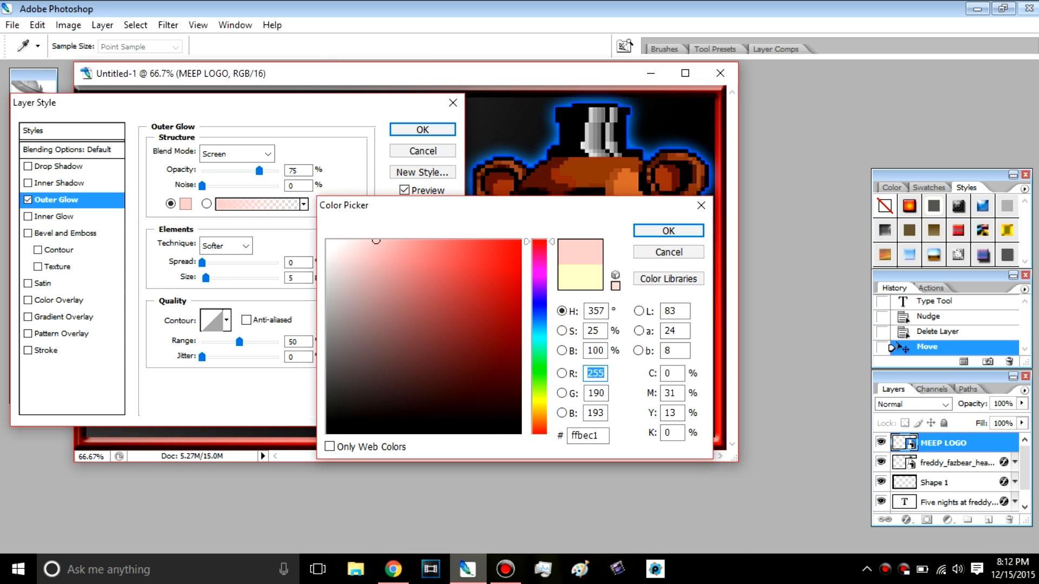
pyautogui.moveTo(376, 241)
pyautogui.mouseDown()
pyautogui.moveTo(520, 252)
pyautogui.moveTo(522, 241)
pyautogui.mouseUp()
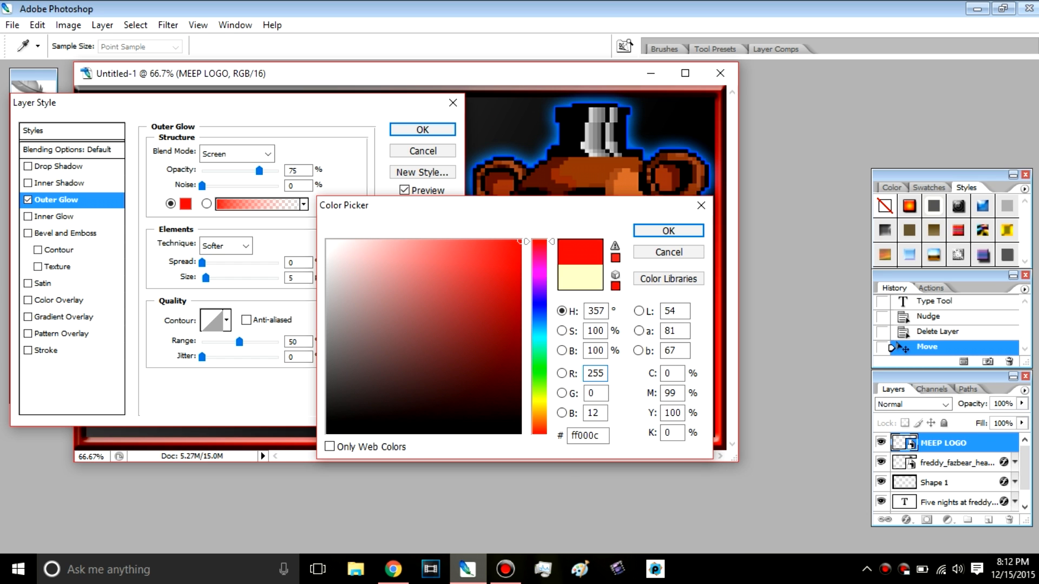
pyautogui.press('Return')
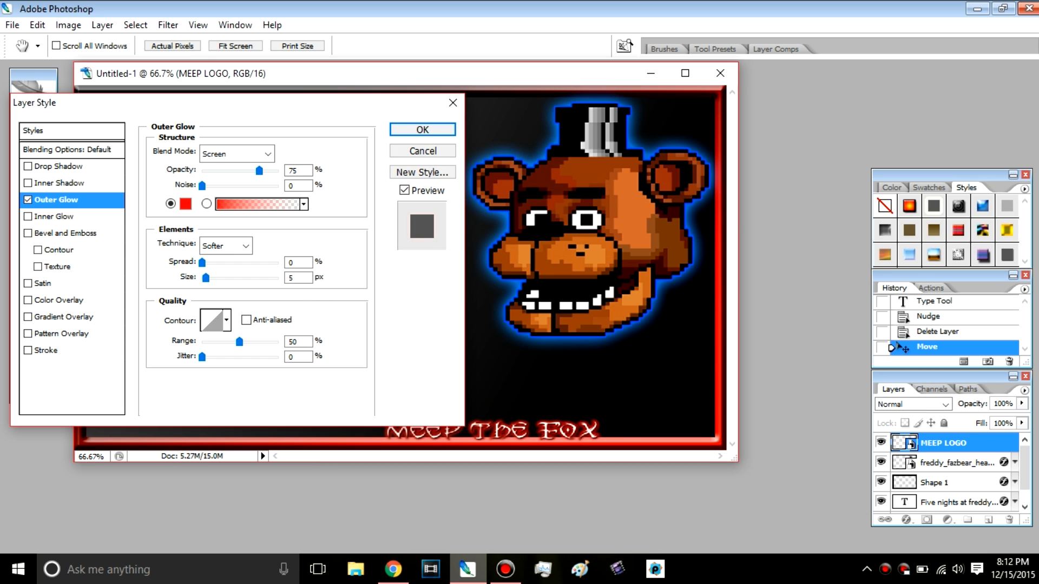
pyautogui.moveTo(202, 262)
pyautogui.mouseDown()
pyautogui.moveTo(221, 262)
pyautogui.moveTo(201, 263)
pyautogui.moveTo(206, 278)
pyautogui.moveTo(226, 277)
pyautogui.moveTo(215, 277)
pyautogui.mouseUp()
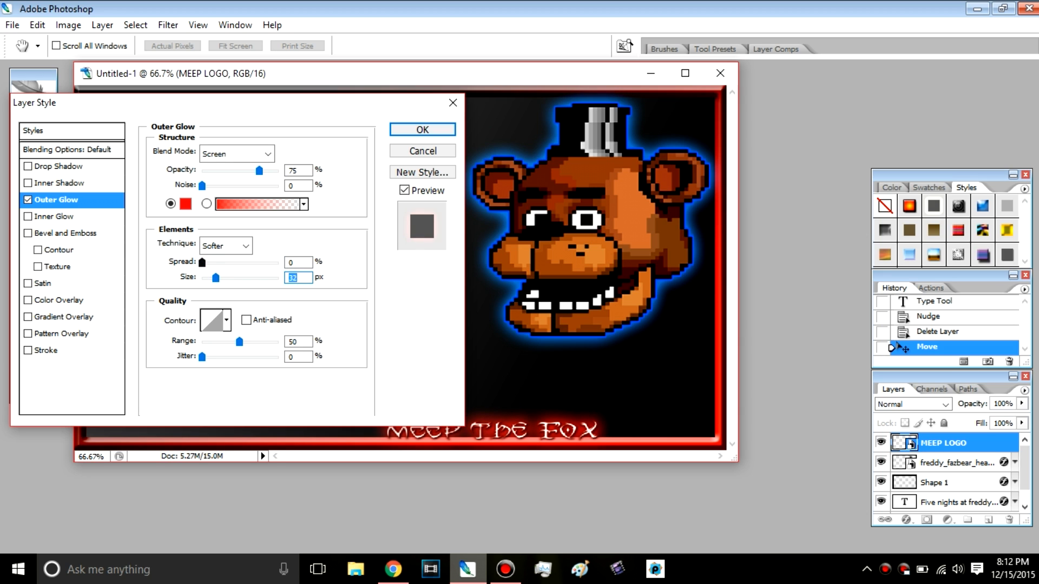
pyautogui.moveTo(239, 342)
pyautogui.mouseDown()
pyautogui.moveTo(255, 342)
pyautogui.moveTo(207, 342)
pyautogui.moveTo(221, 342)
pyautogui.mouseUp()
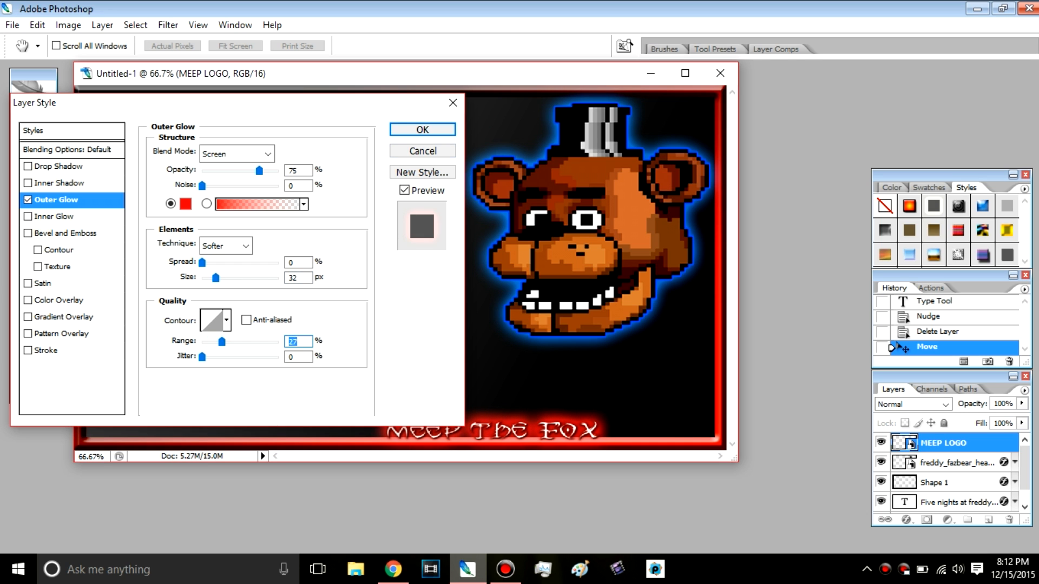
pyautogui.click(422, 129)
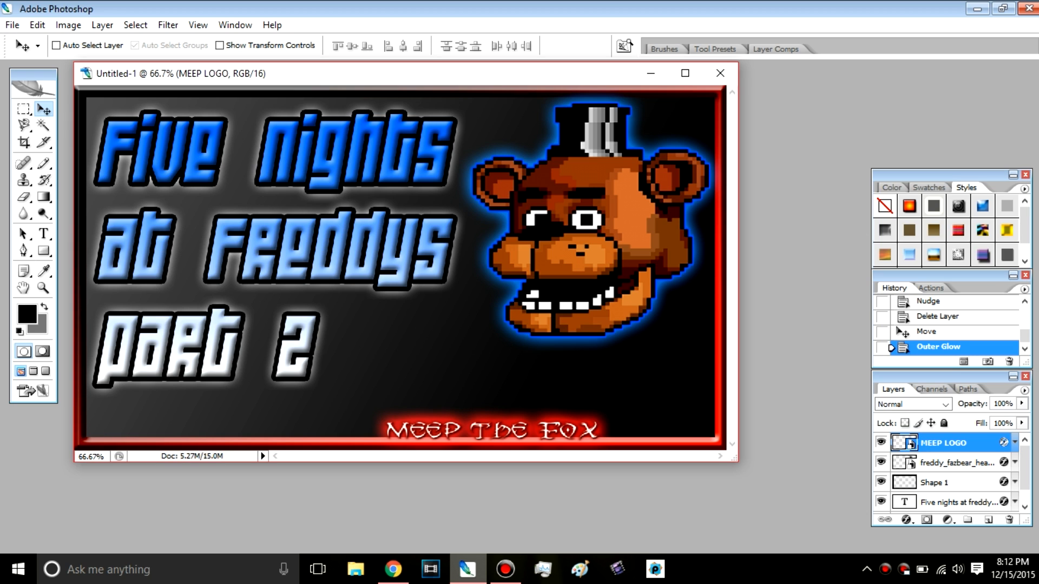
pyautogui.moveTo(491, 430); pyautogui.dragTo(492, 431)
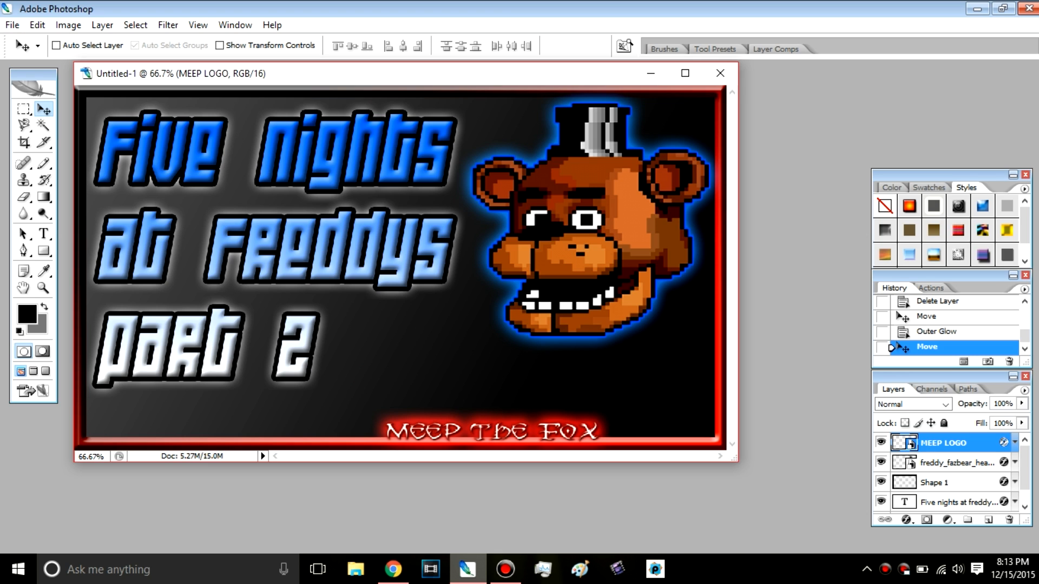
# Step: Save the thumbnail for the web as a PNG-24 image with transparency
pyautogui.click(11, 24)
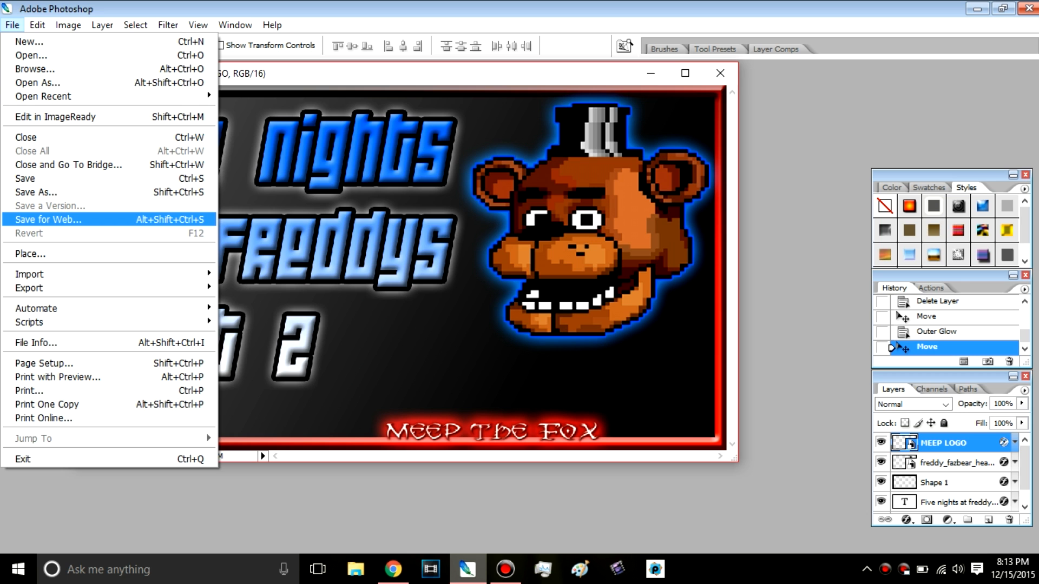
pyautogui.click(81, 220)
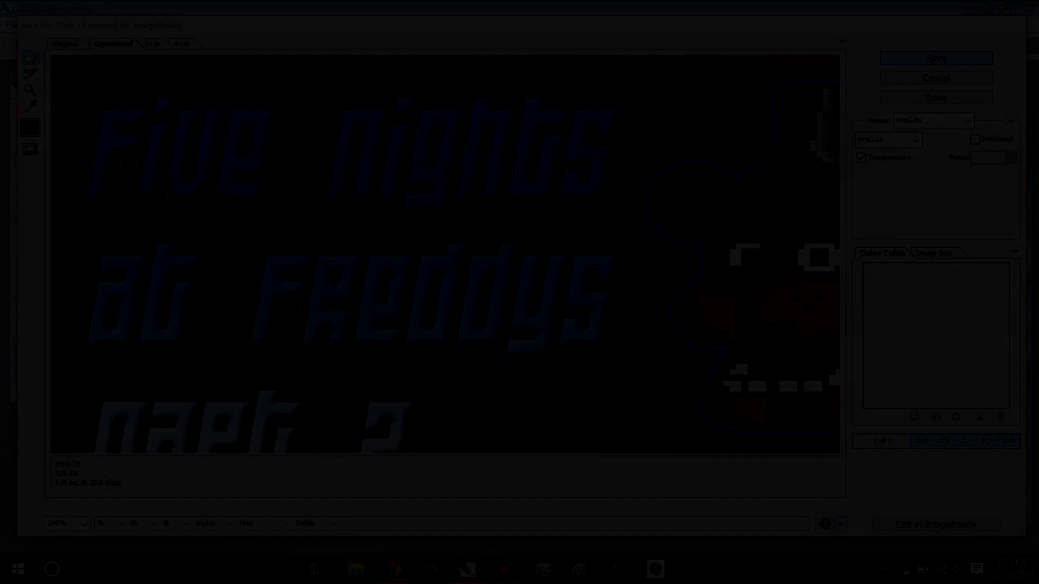
pyautogui.click(936, 58)
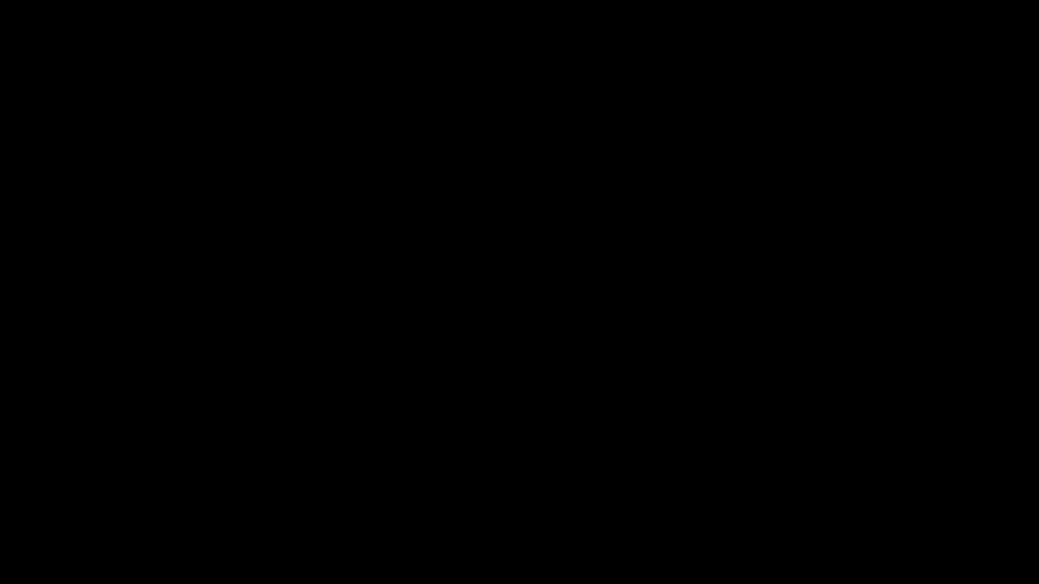